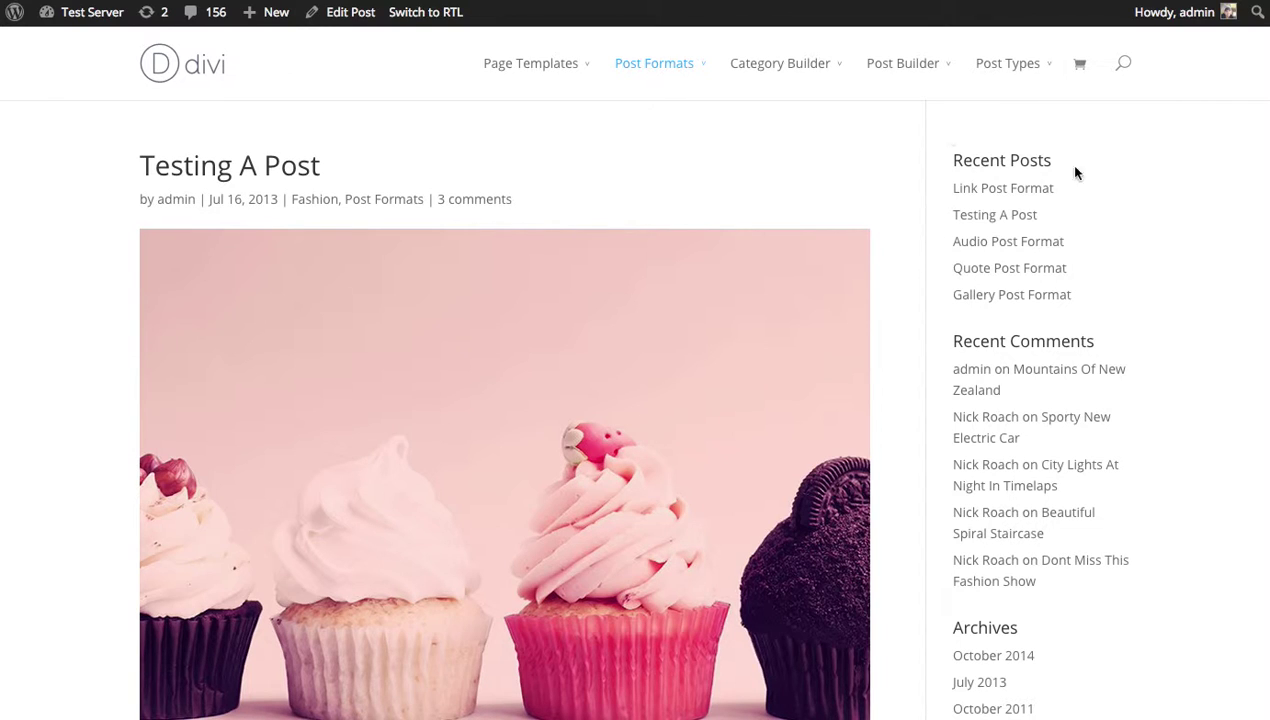
Read down the Testing A Post page to its comments to trigger the sharing pop-up, and dismiss the pop-up.
scroll(898, 193, down, 15)
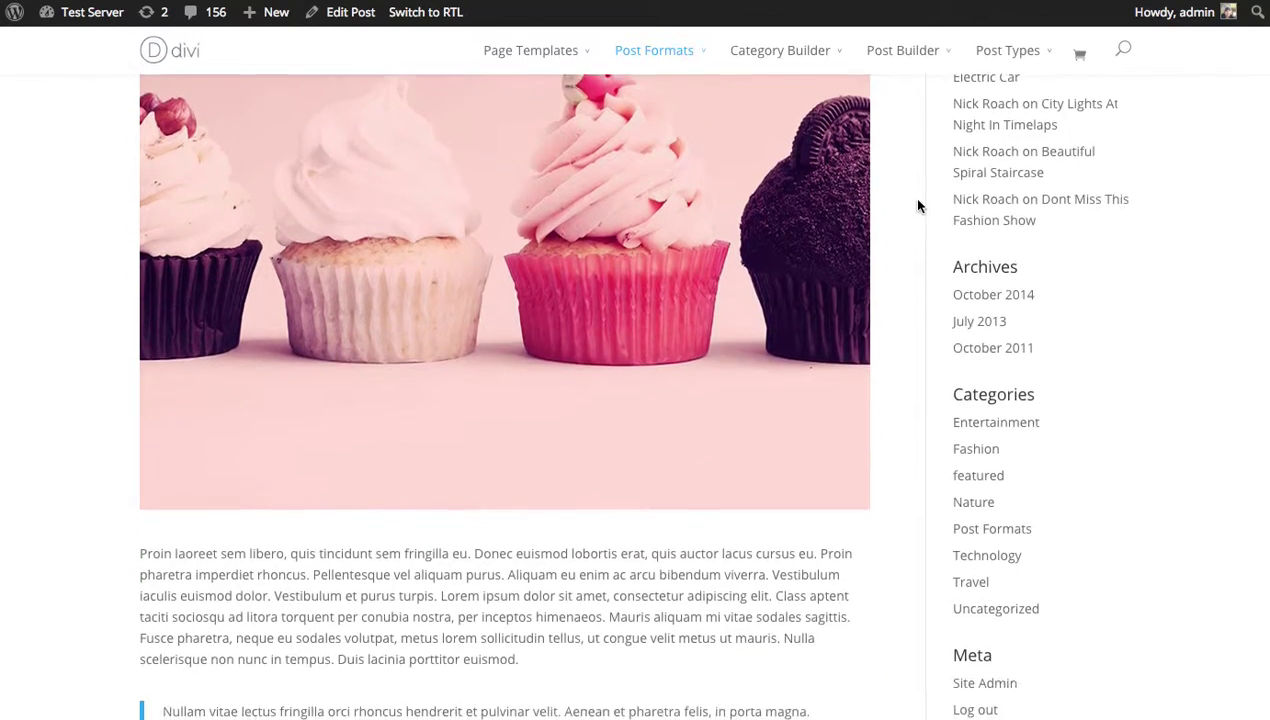
scroll(923, 217, down, 1)
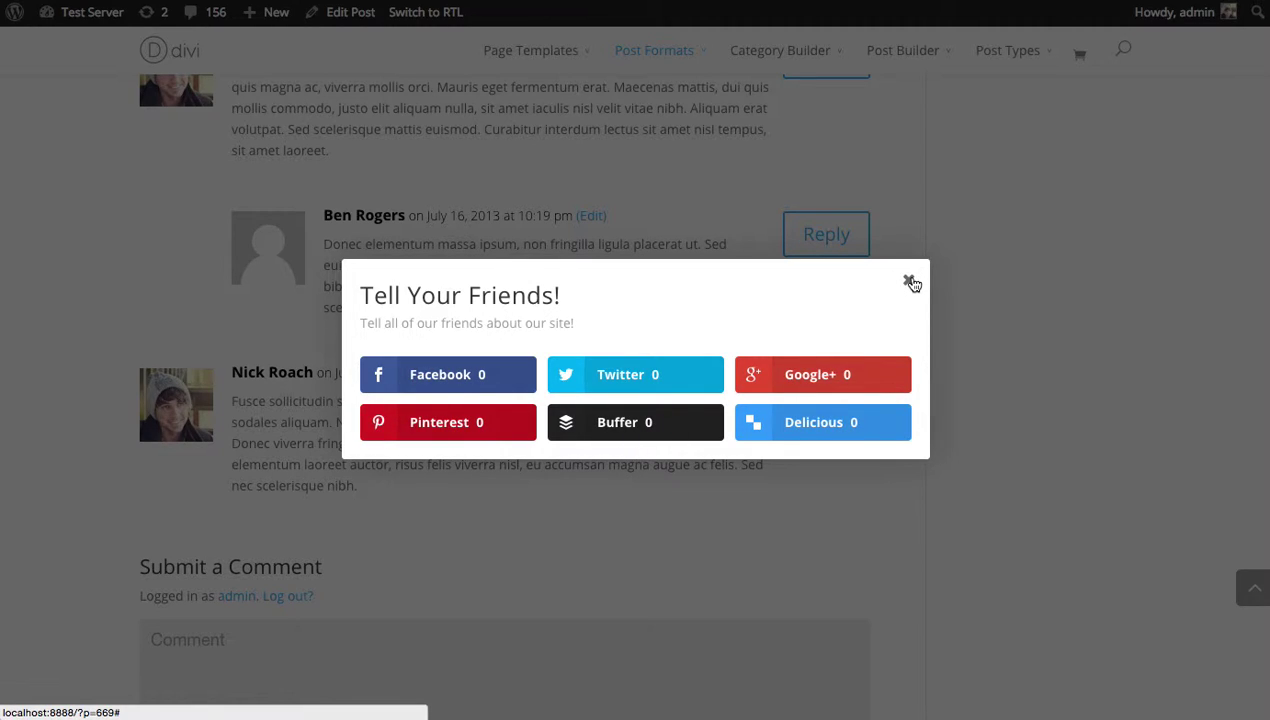
click(909, 282)
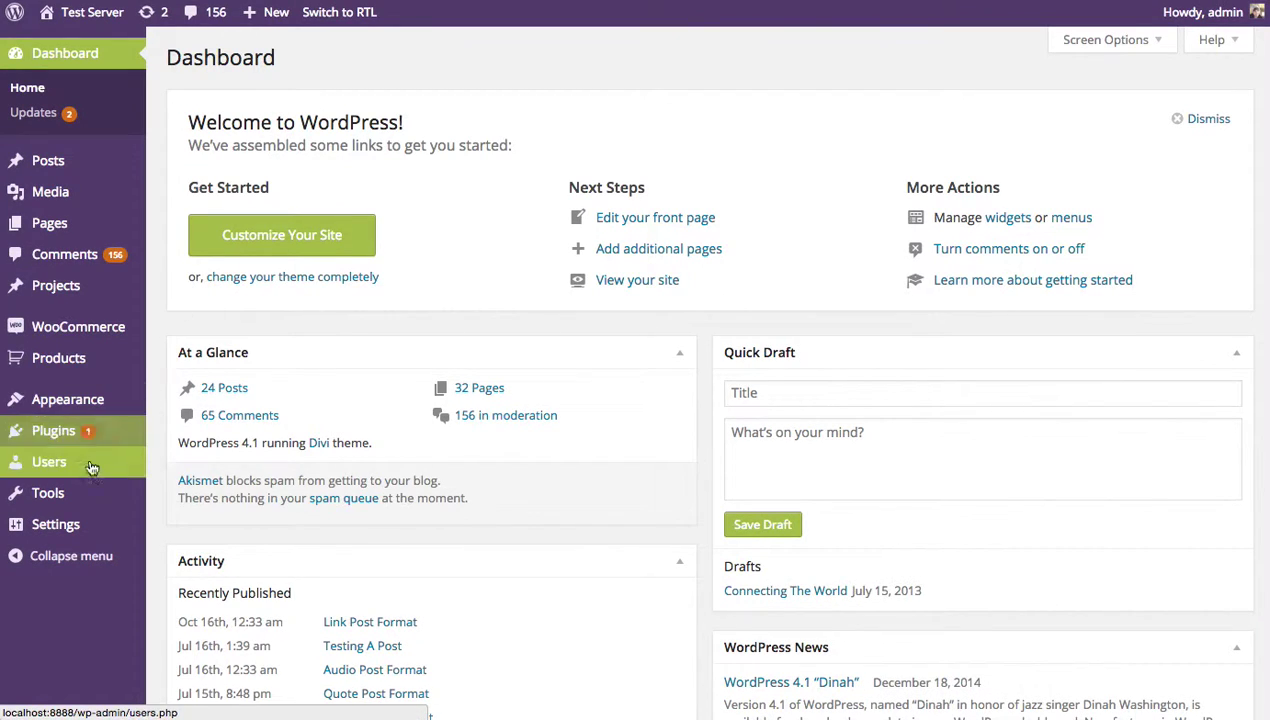
Enable the Pop Up location in the Monarch settings of the WordPress dashboard and open the pop-up configuration.
mouse_move(78, 491)
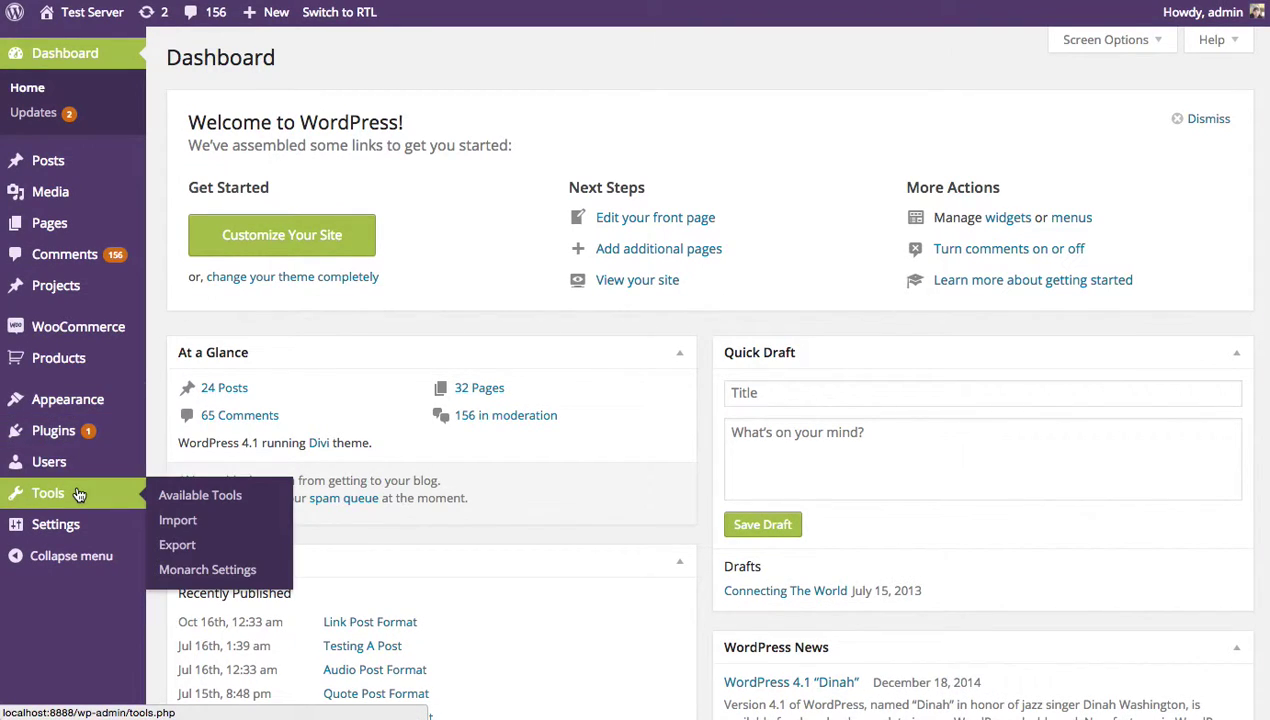
click(206, 572)
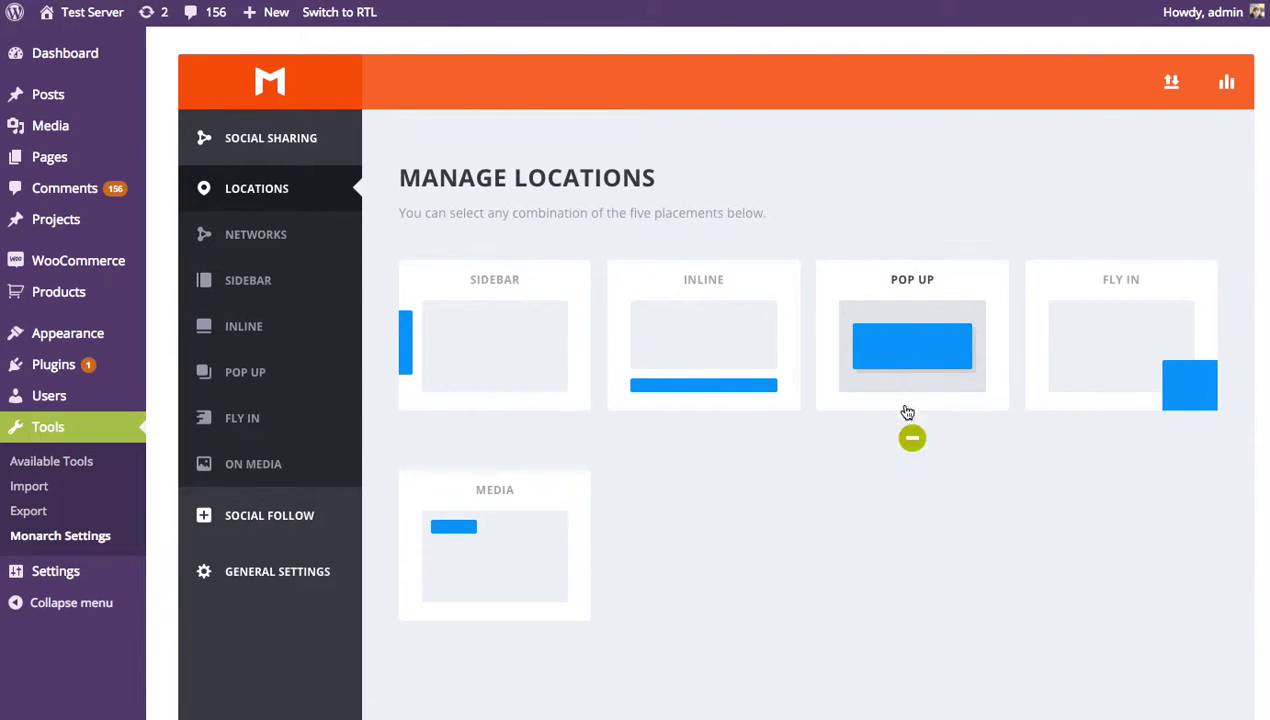
click(901, 366)
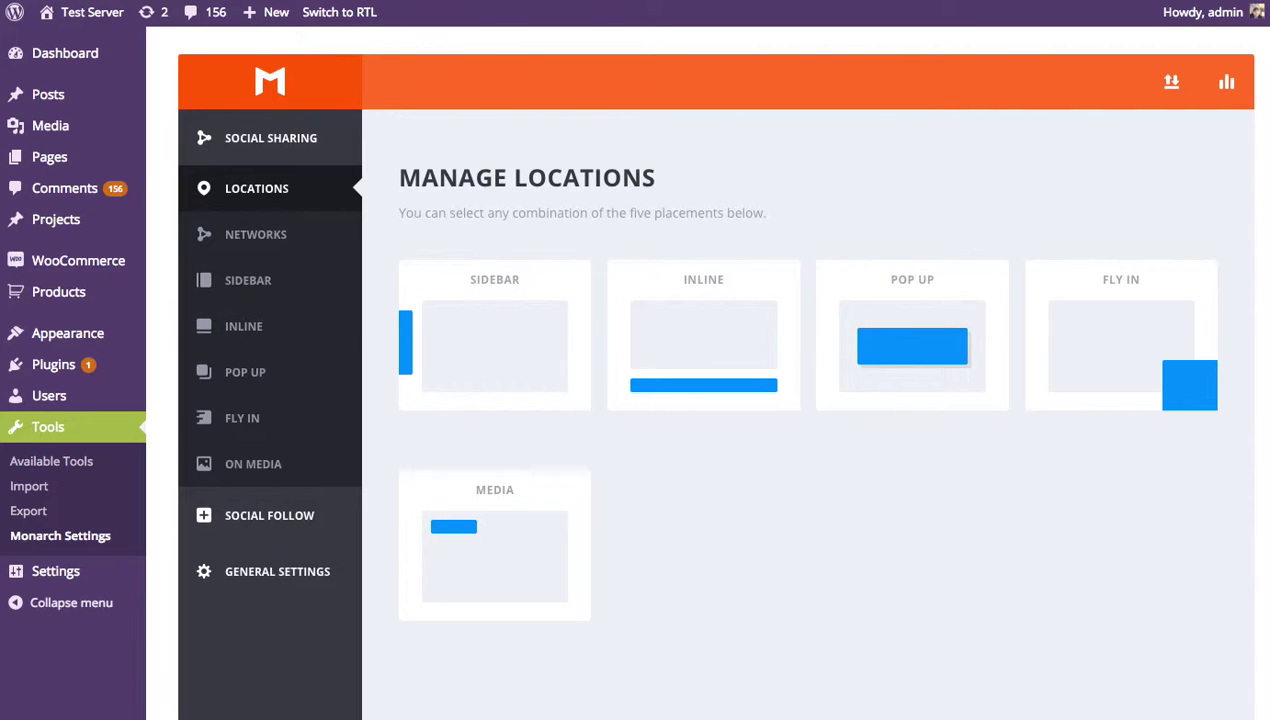
click(906, 310)
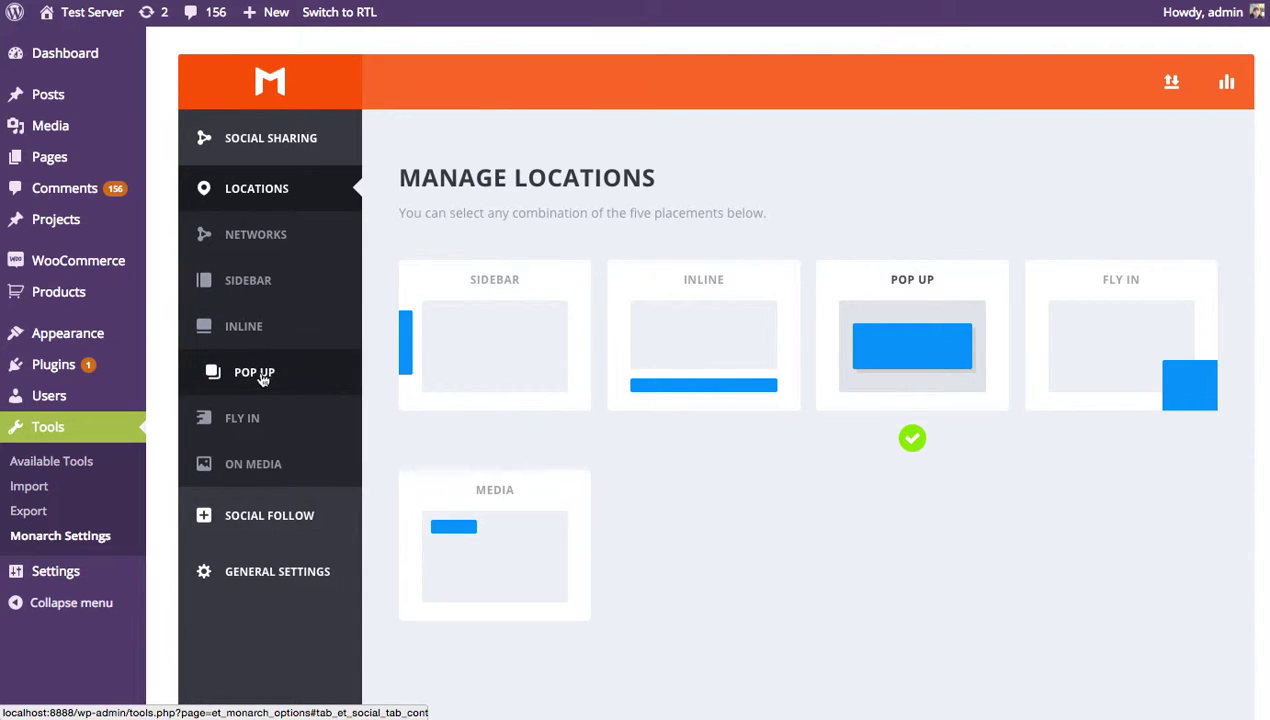
click(267, 379)
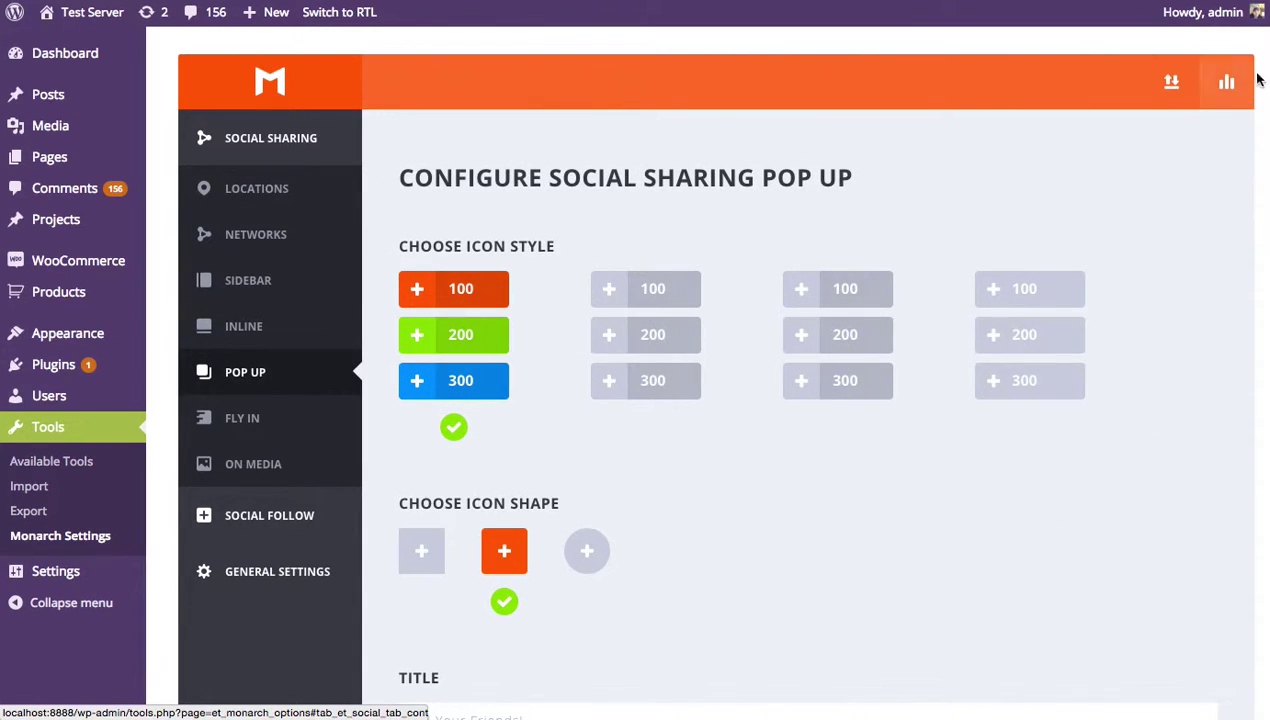
Review the pop-up's icon style, icon shape, title, message, display, color and post type settings.
scroll(710, 370, down, 10)
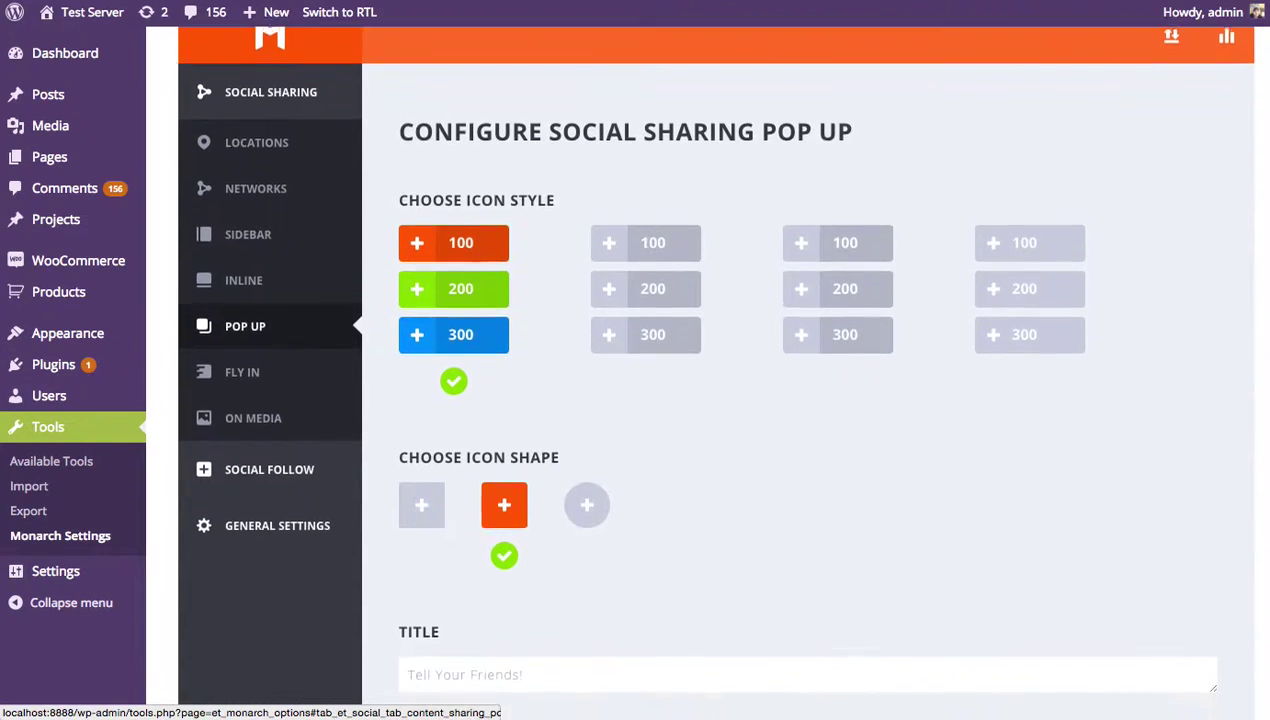
scroll(710, 370, down, 20)
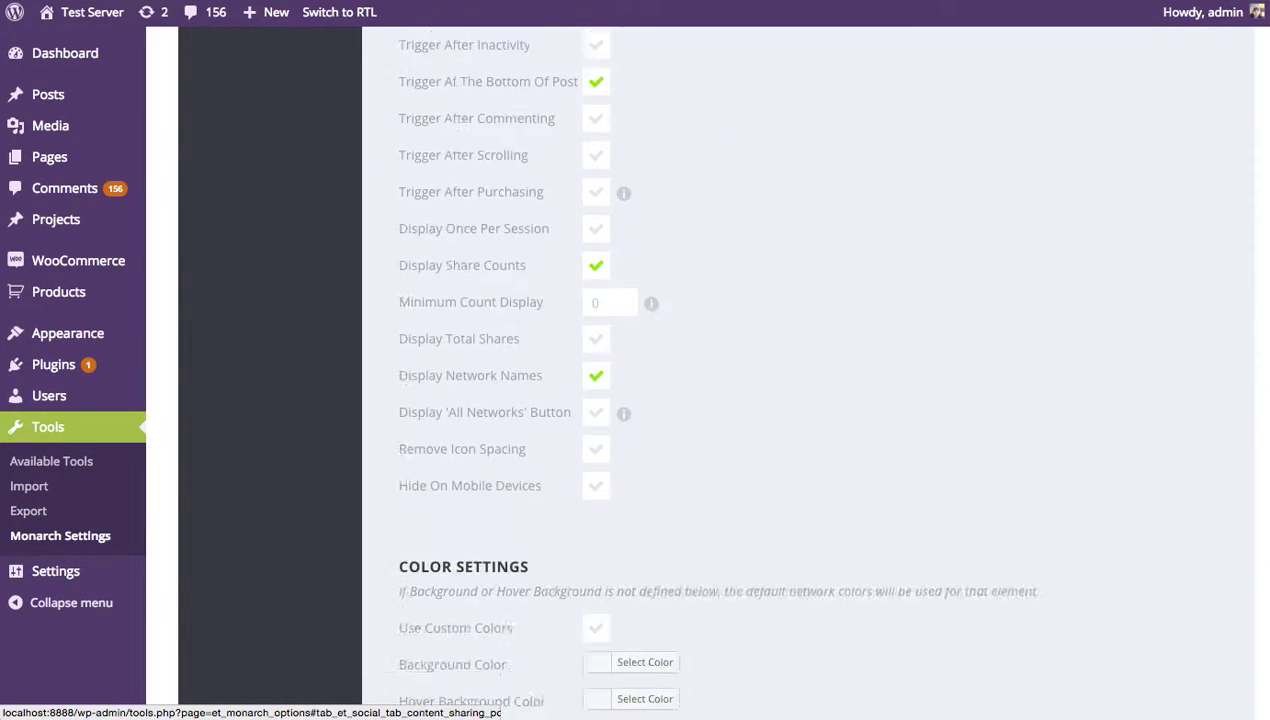
scroll(710, 370, up, 20)
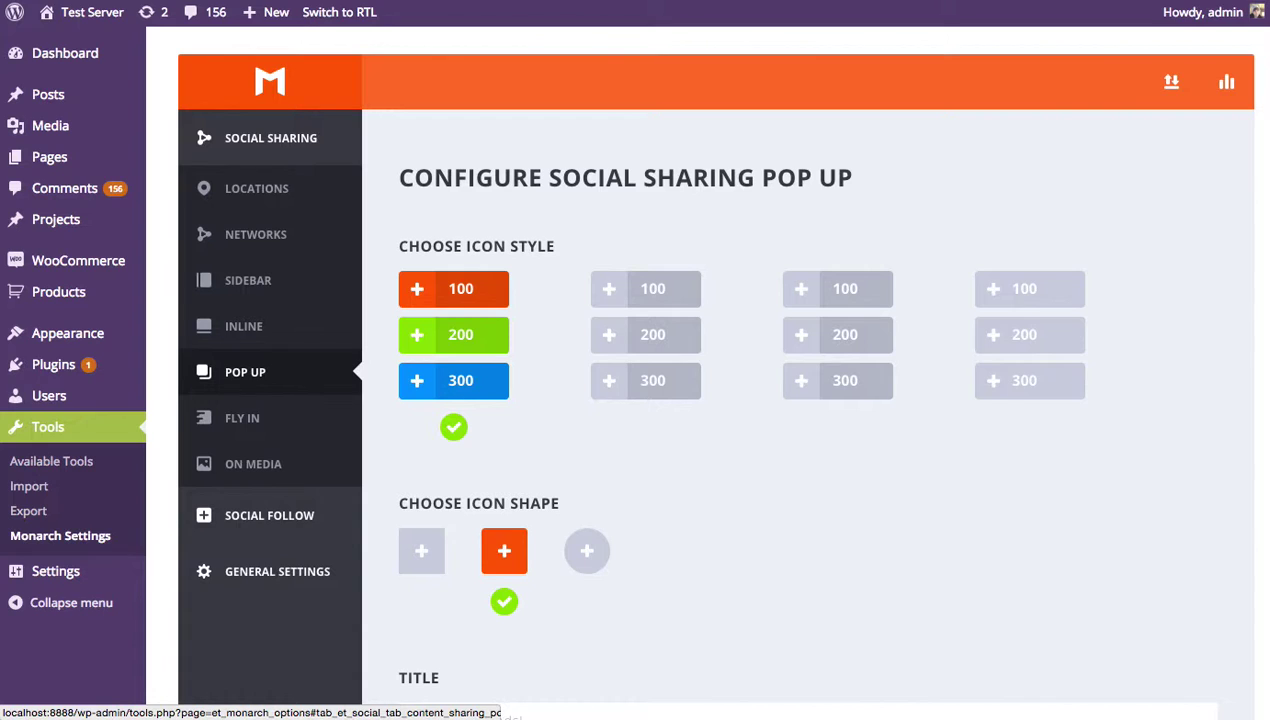
scroll(710, 370, down, 6)
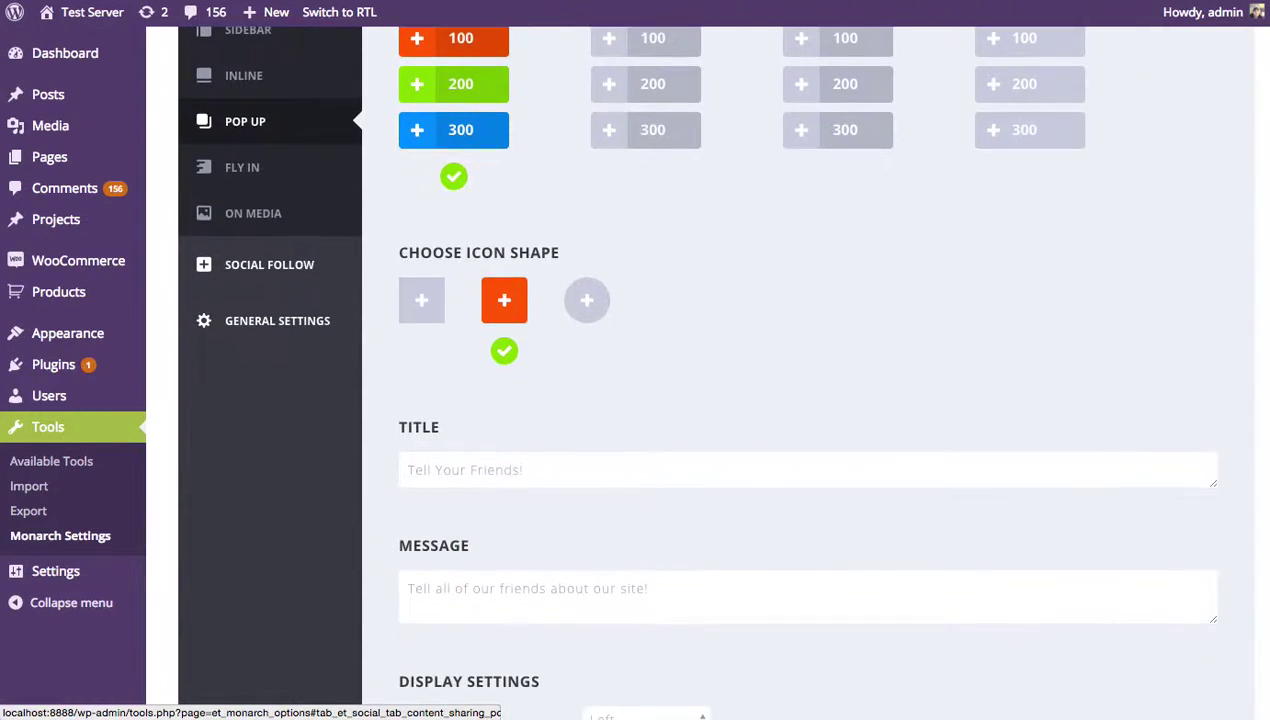
scroll(1257, 187, down, 3)
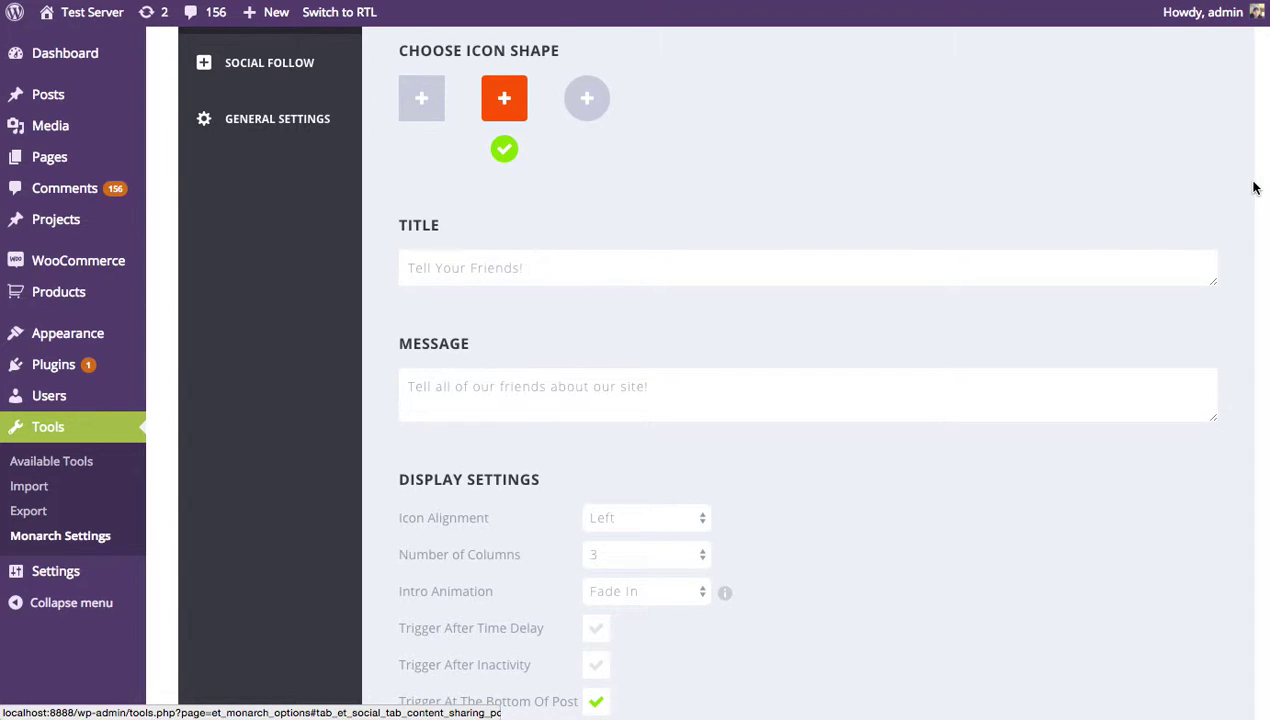
scroll(1257, 187, down, 6)
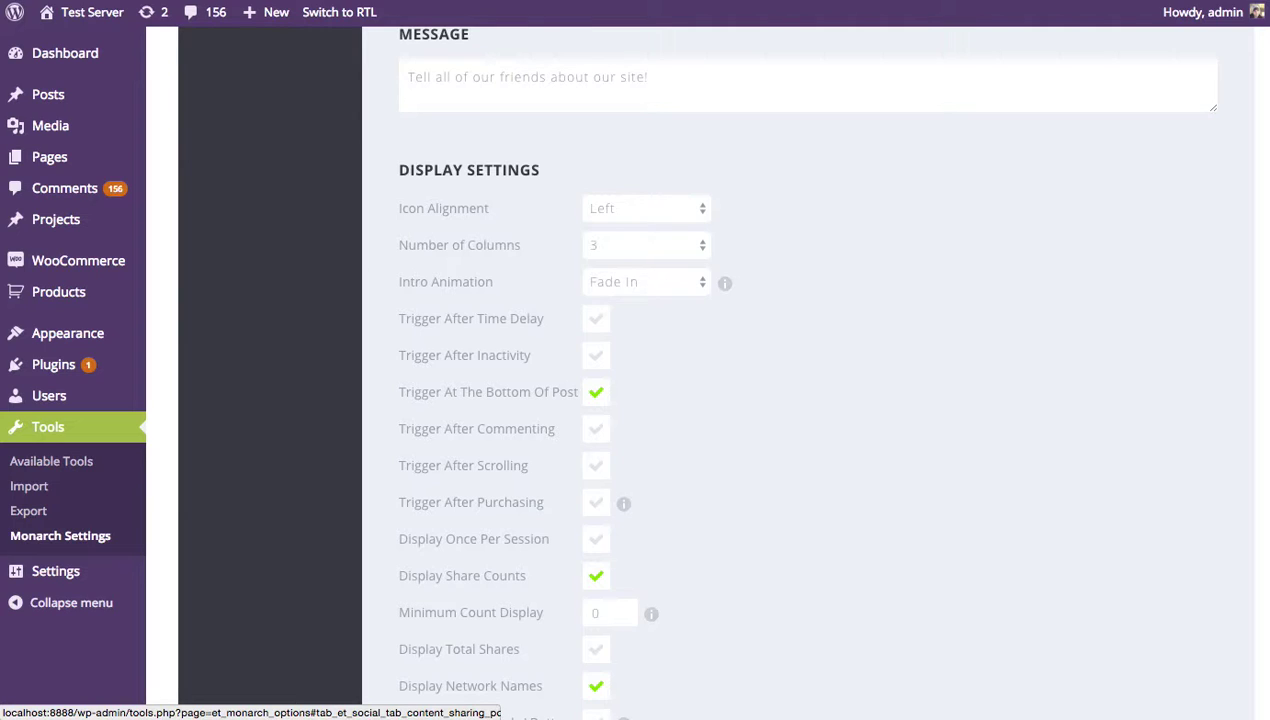
scroll(1263, 493, down, 12)
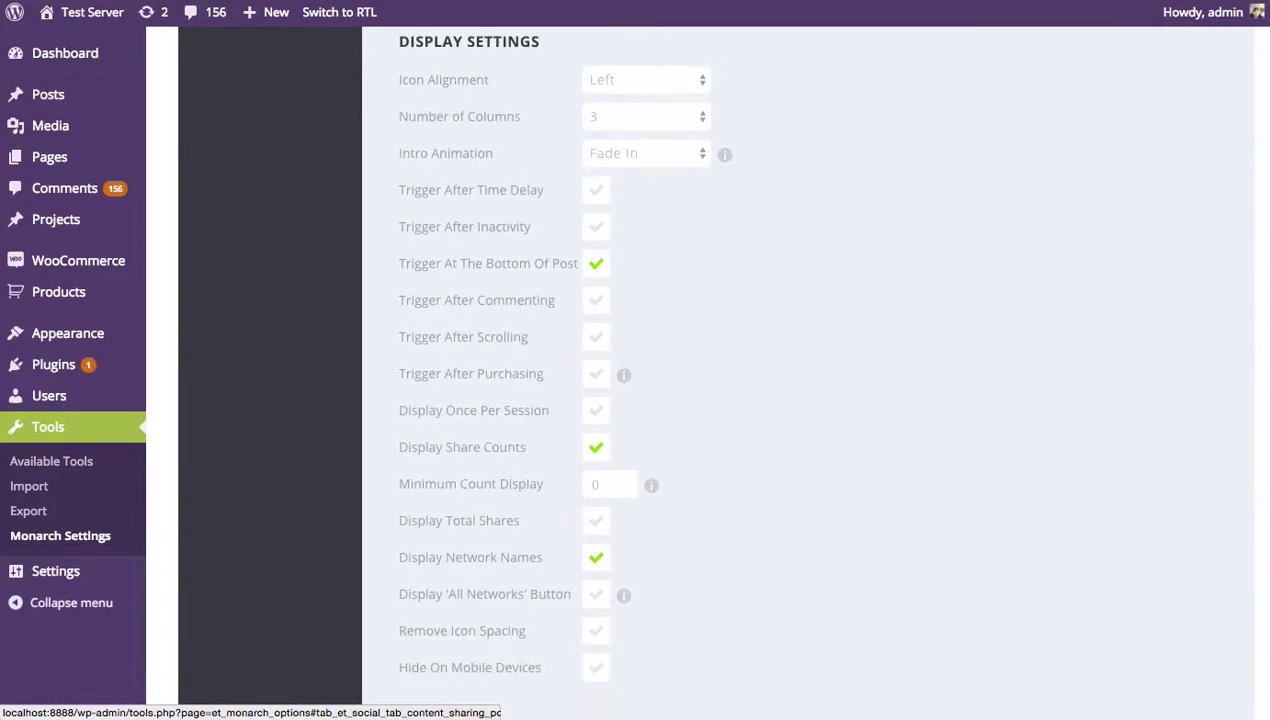
scroll(1263, 493, down, 2)
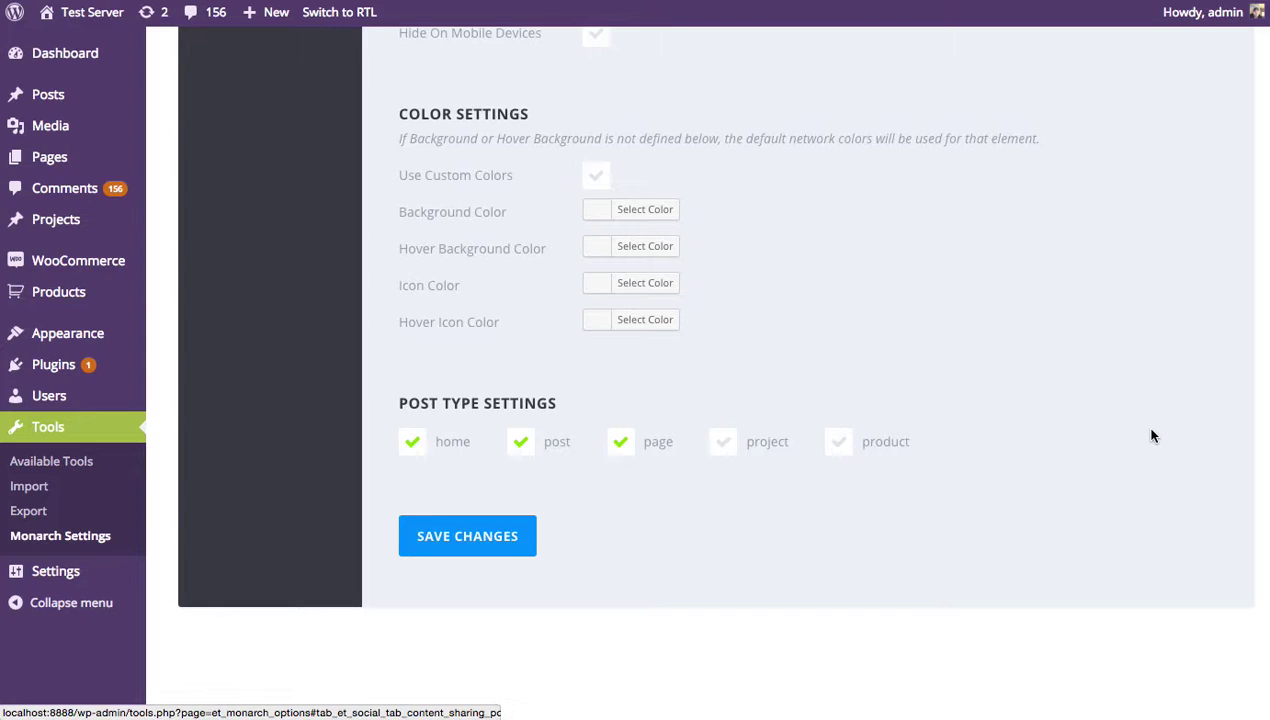
Choose the third icon style for the social sharing pop-up.
scroll(1250, 541, up, 10)
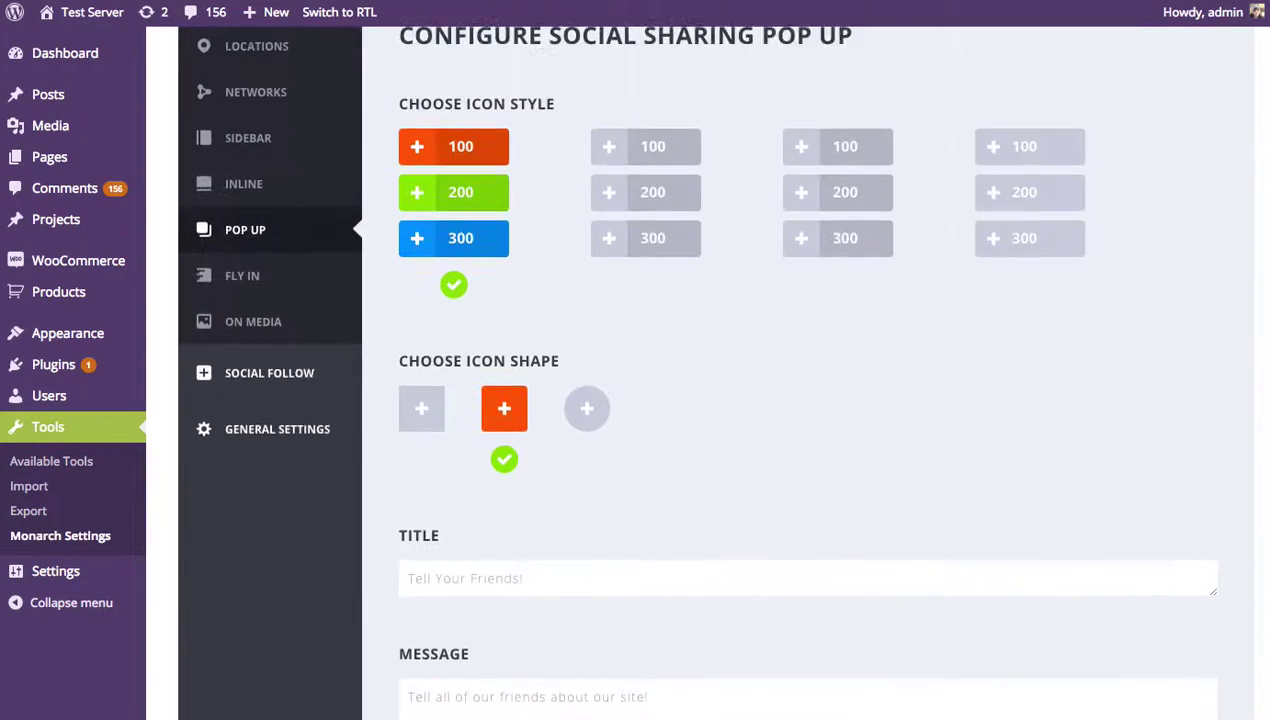
scroll(910, 590, up, 3)
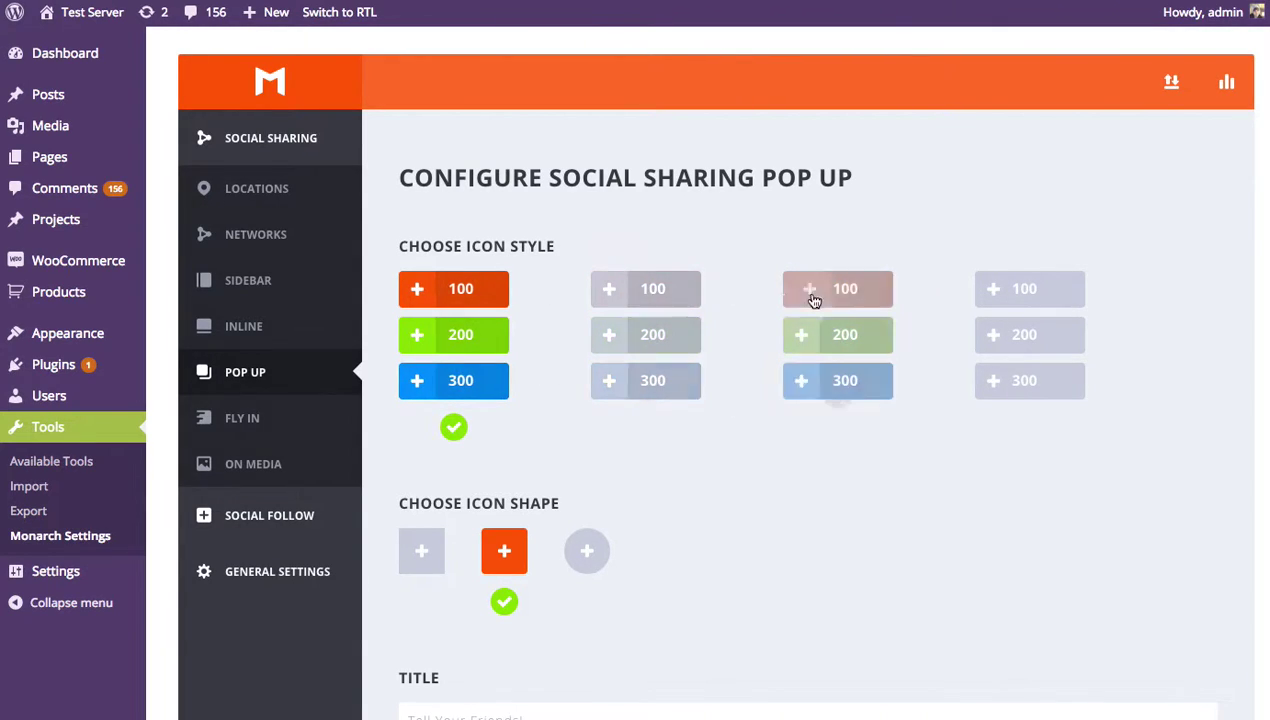
click(840, 336)
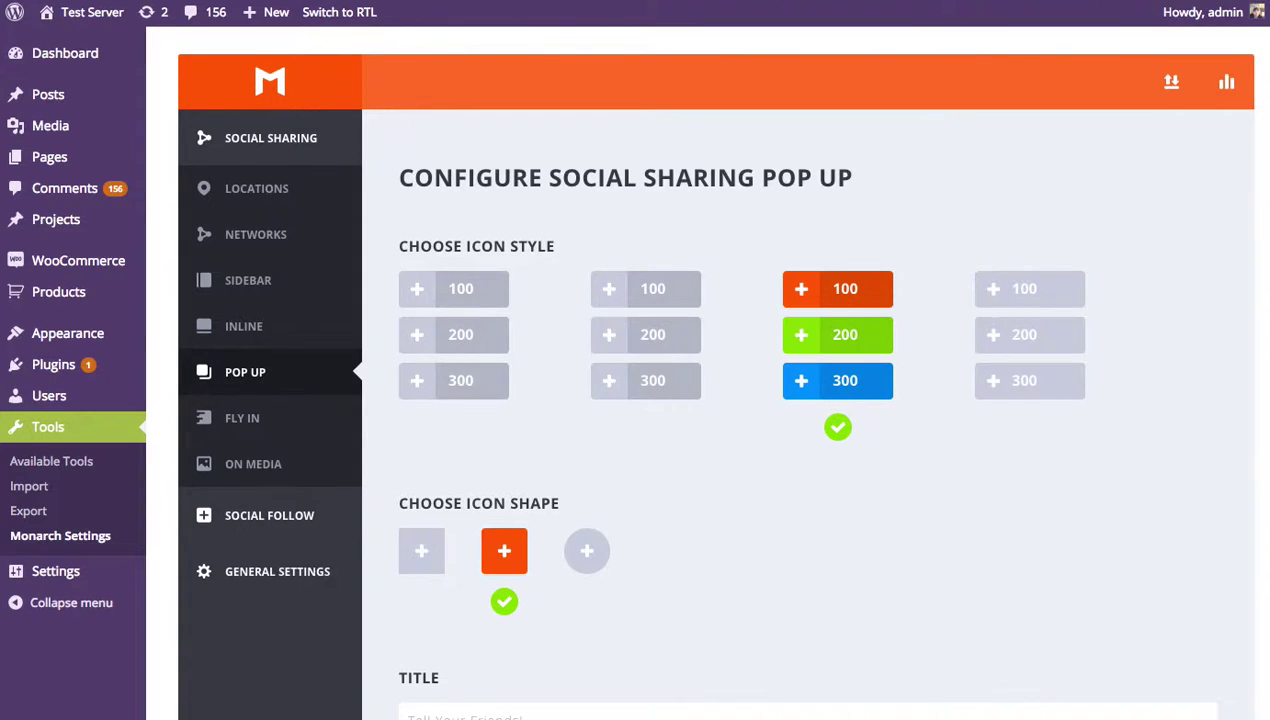
Change the pop-up title to "Please Share Our Page" and save the changes.
scroll(711, 400, down, 7)
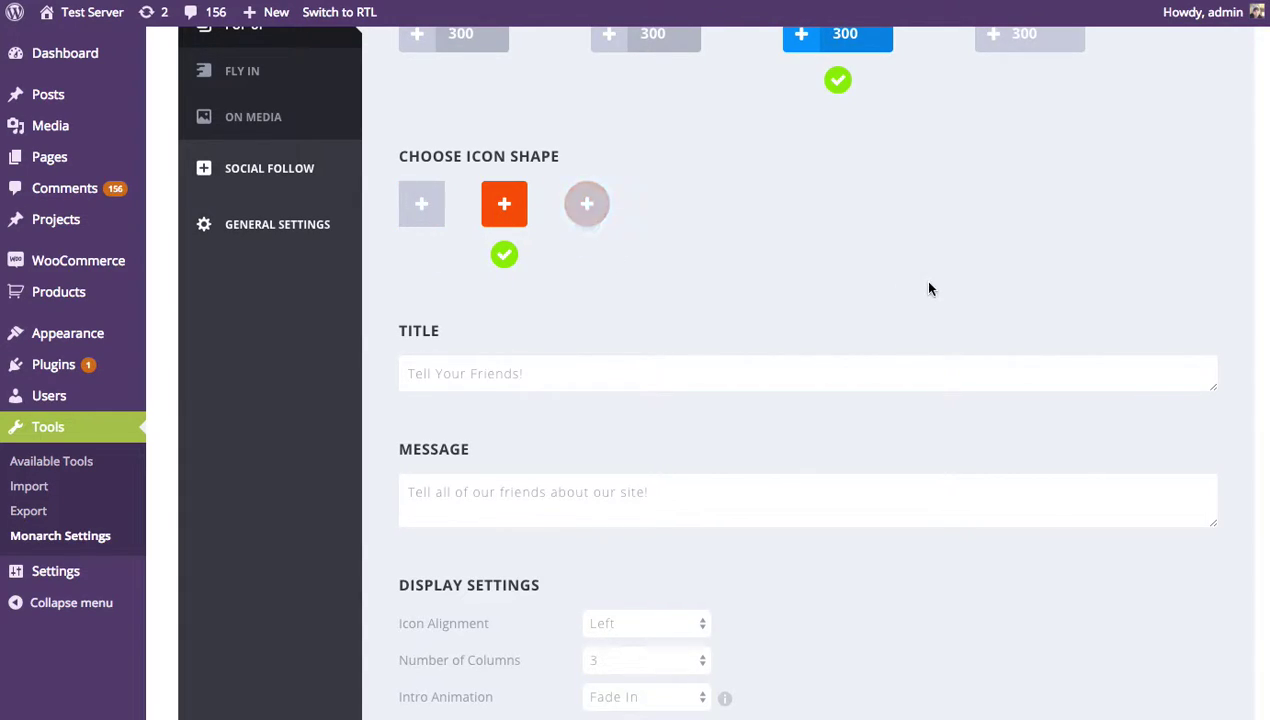
scroll(1240, 135, down, 3)
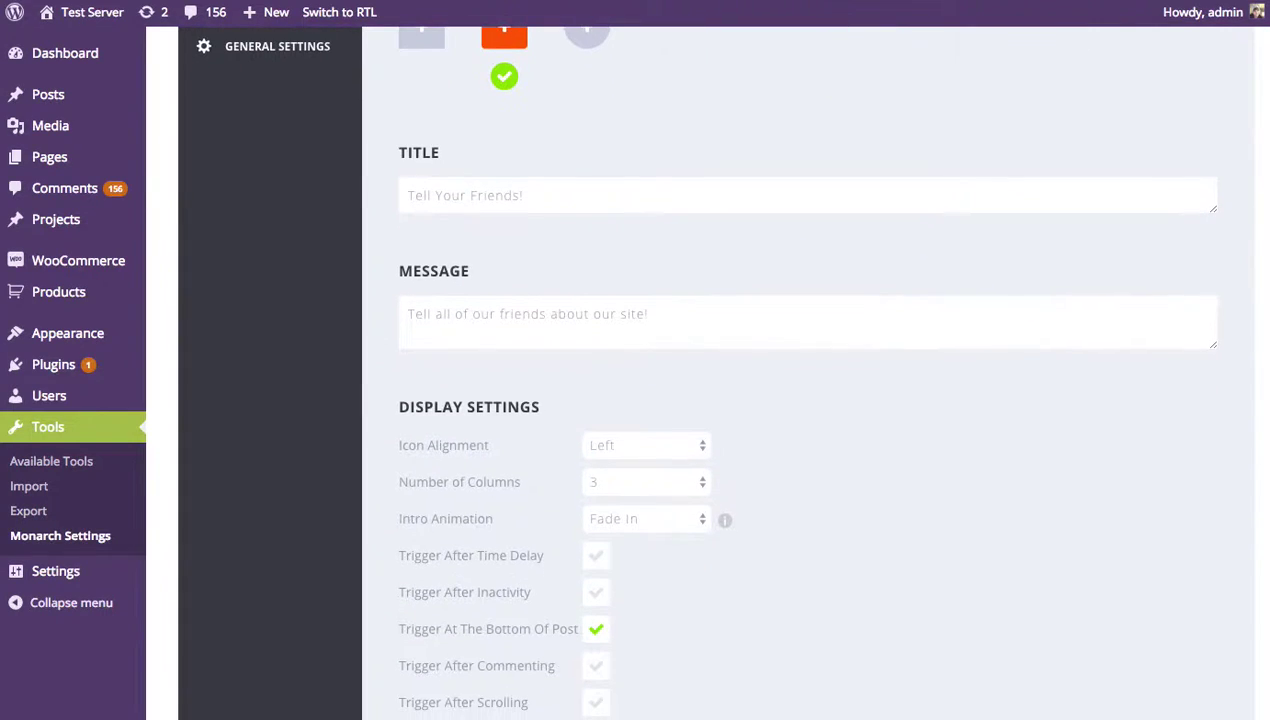
click(543, 198)
triple_click(467, 196)
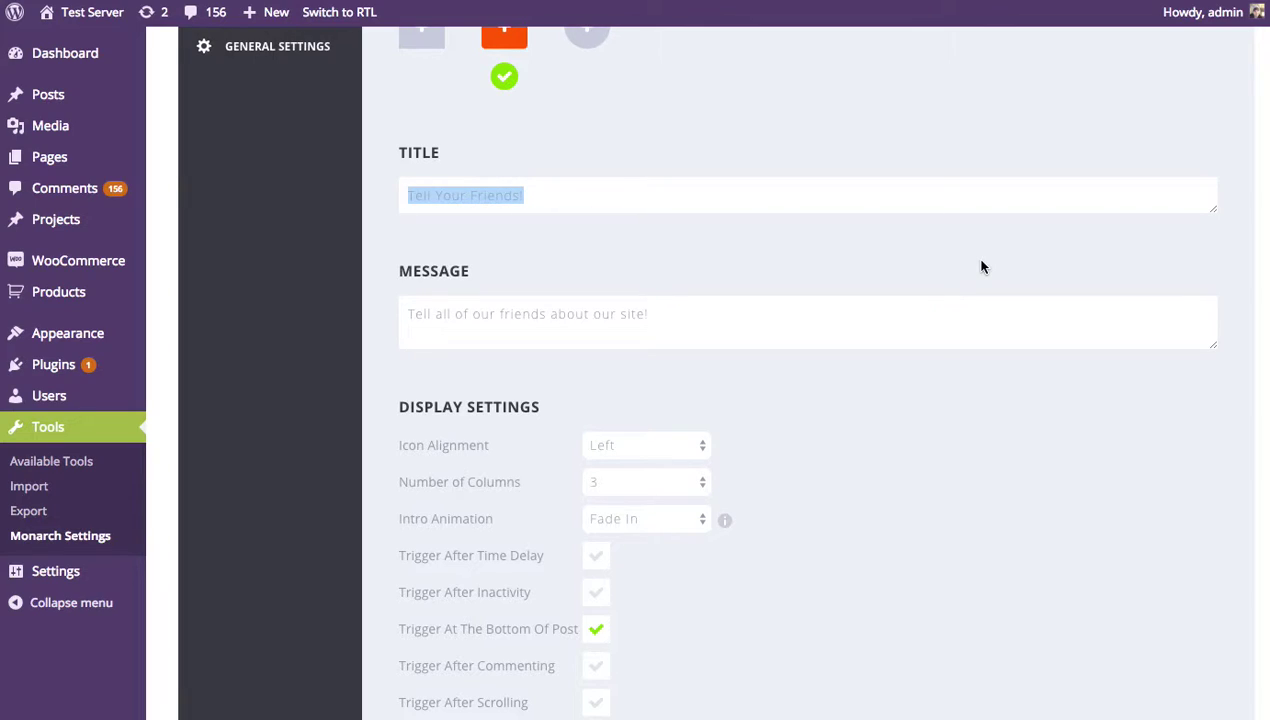
text(Please Share)
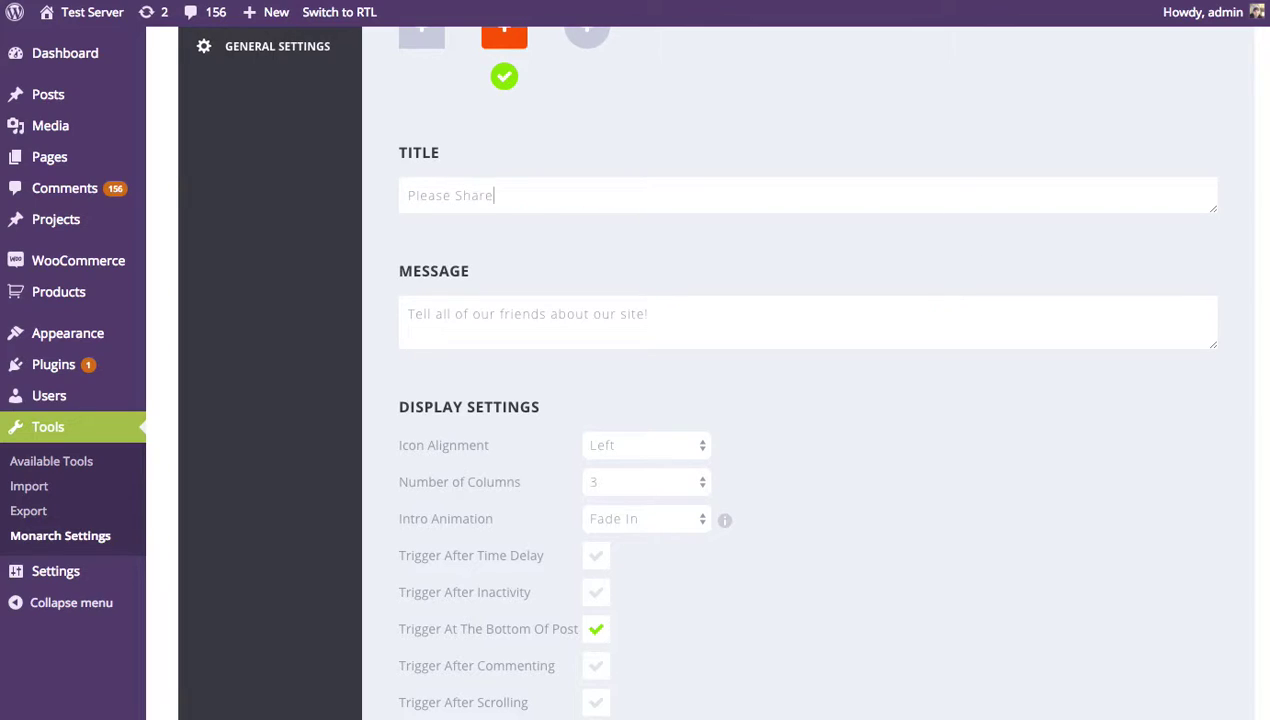
text( Our Page)
scroll(1084, 453, down, 12)
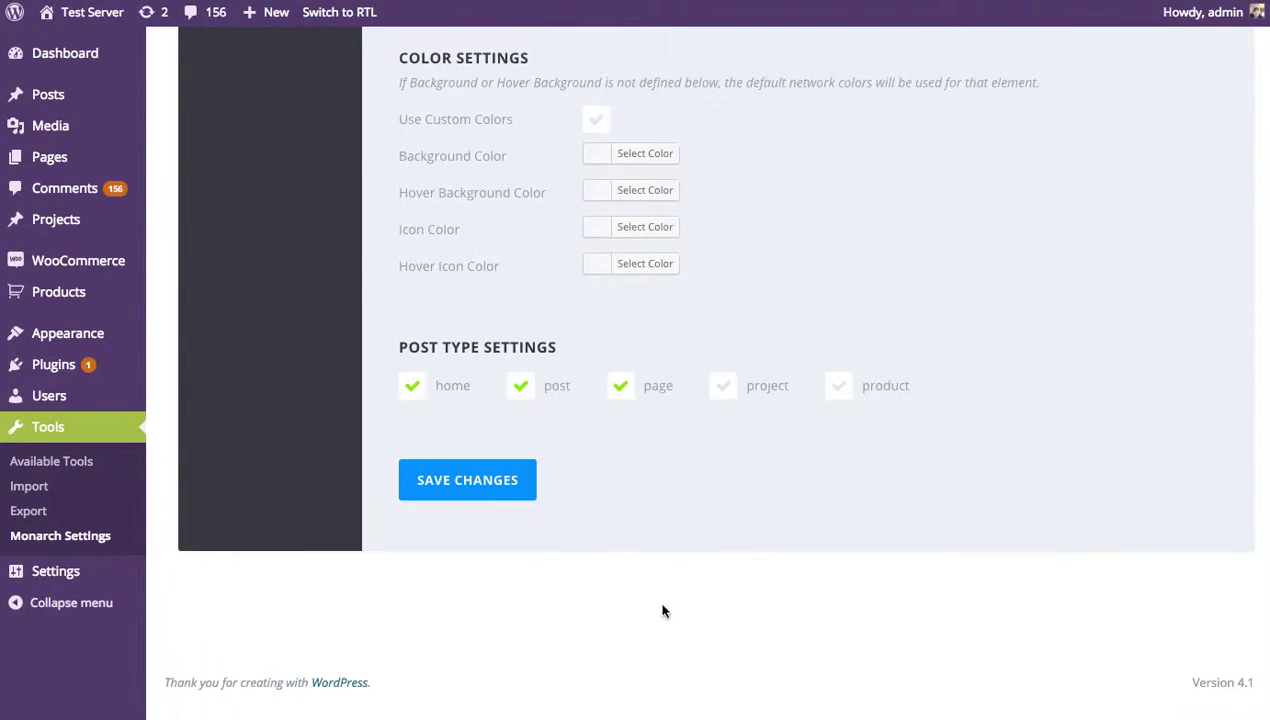
click(500, 503)
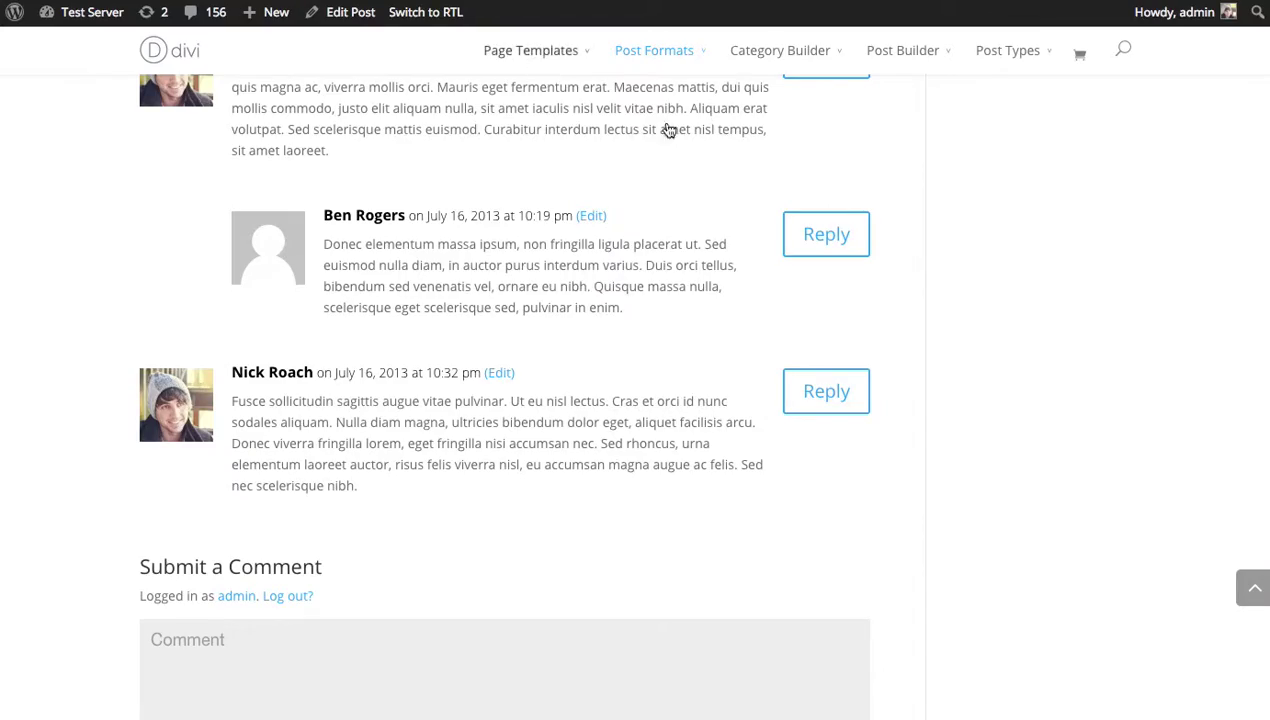
Switch to the Testing A Post page, reload it and check the pop-up's title at the end of the post.
key(F5)
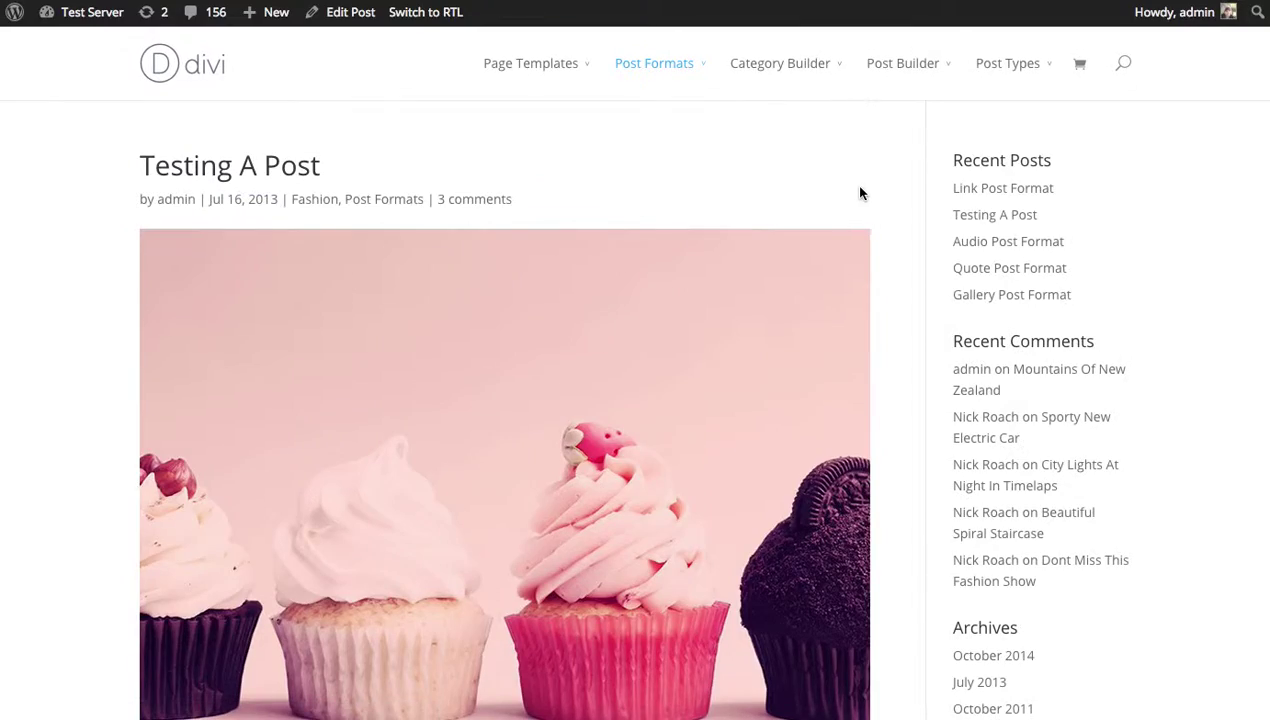
scroll(860, 184, down, 9)
scroll(865, 183, down, 10)
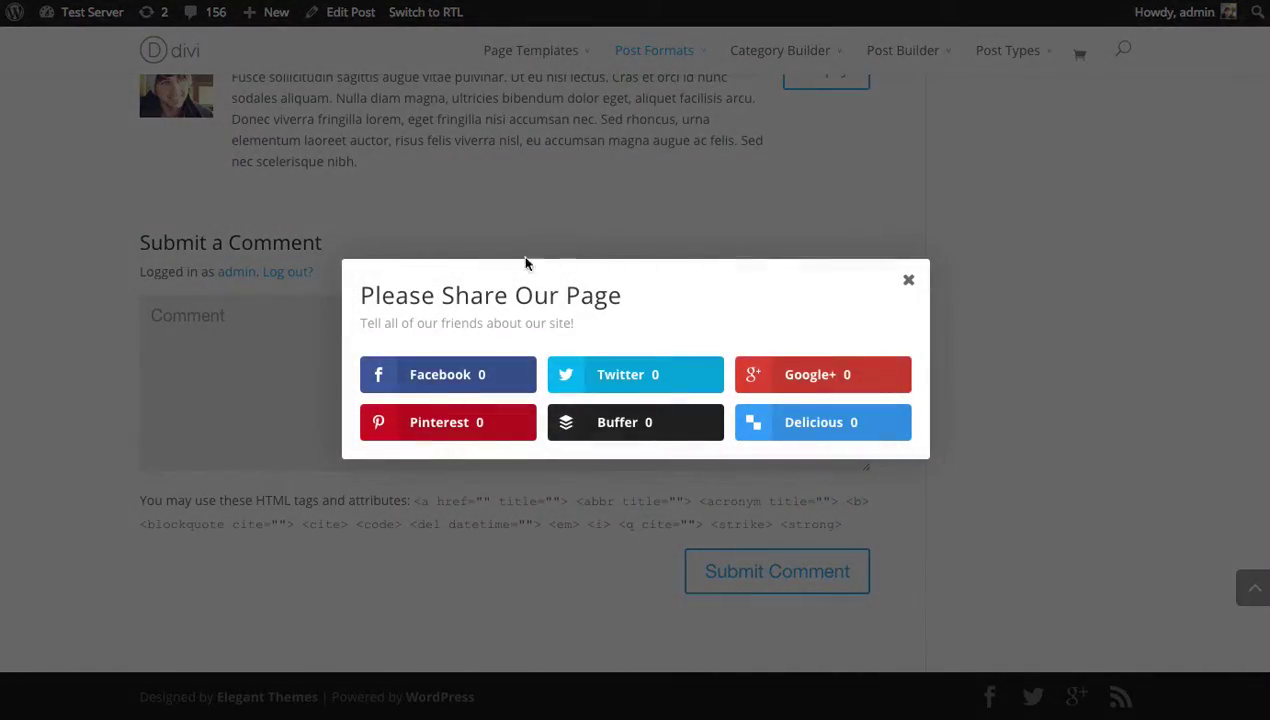
drag(366, 294, 637, 298)
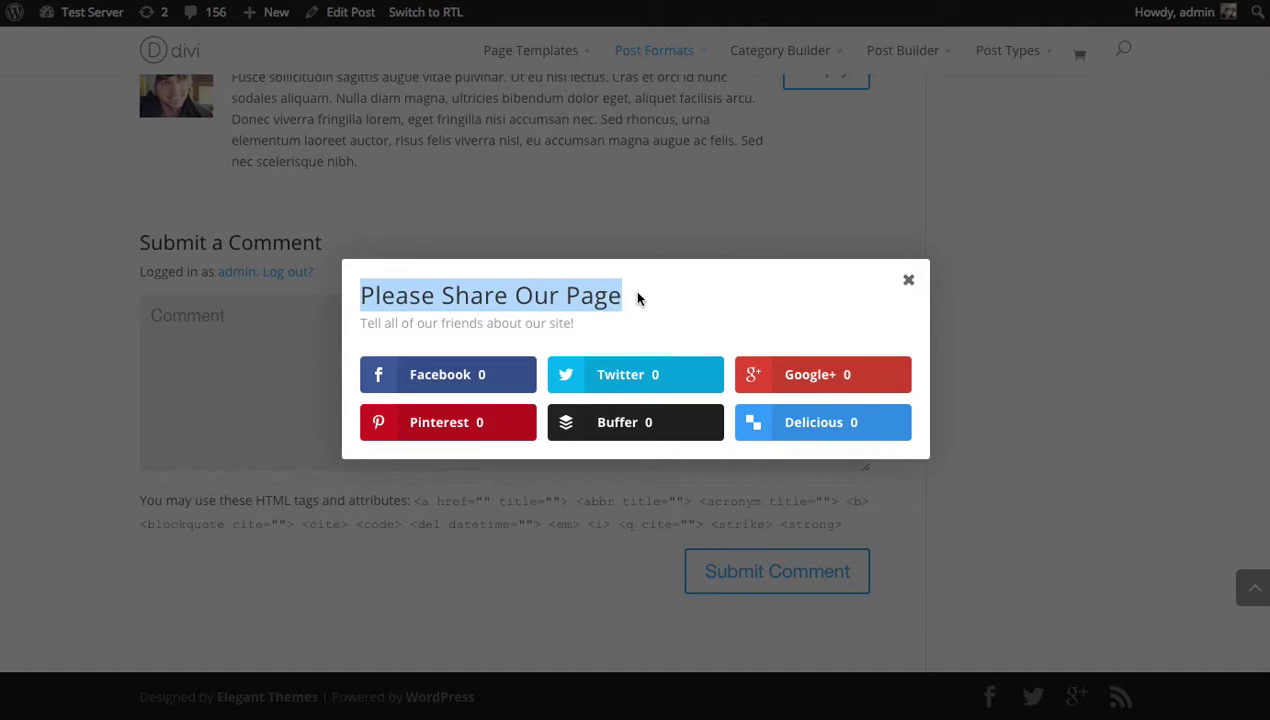
click(683, 293)
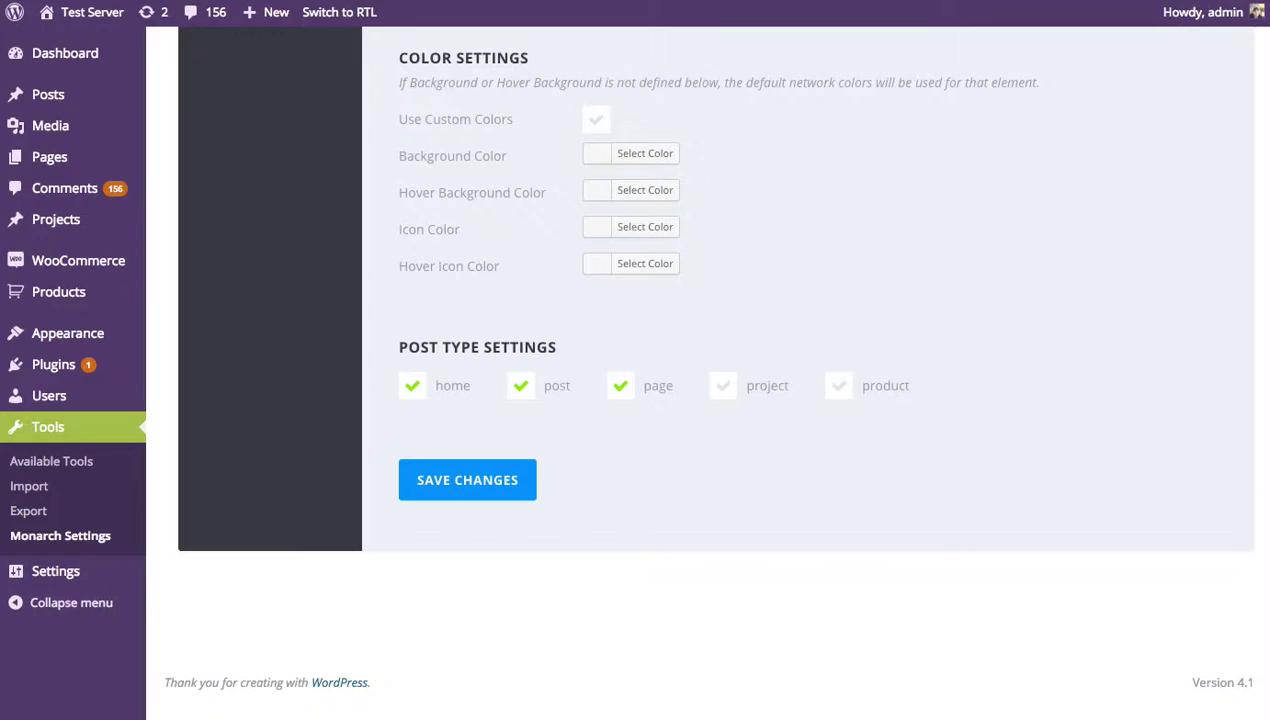
Set the pop-up's icon alignment to Centered in the Monarch display settings and save the changes.
scroll(622, 296, up, 15)
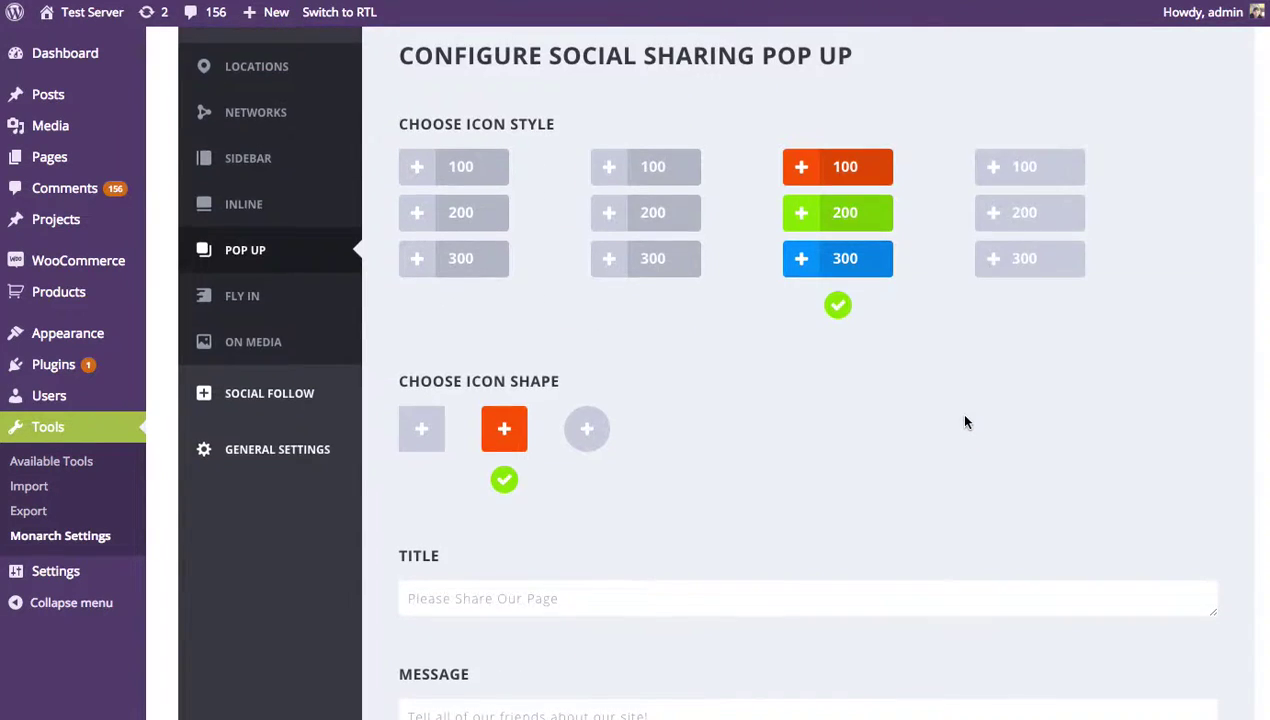
scroll(711, 370, down, 6)
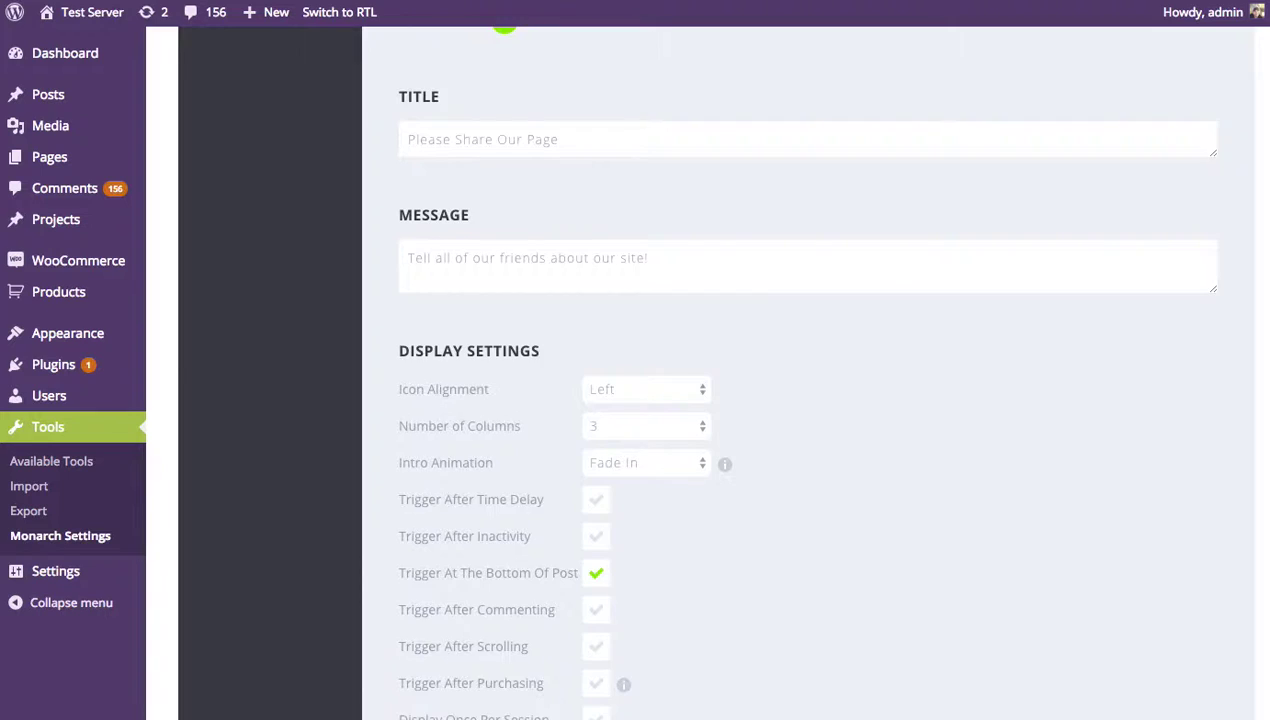
scroll(802, 376, down, 5)
scroll(802, 376, down, 3)
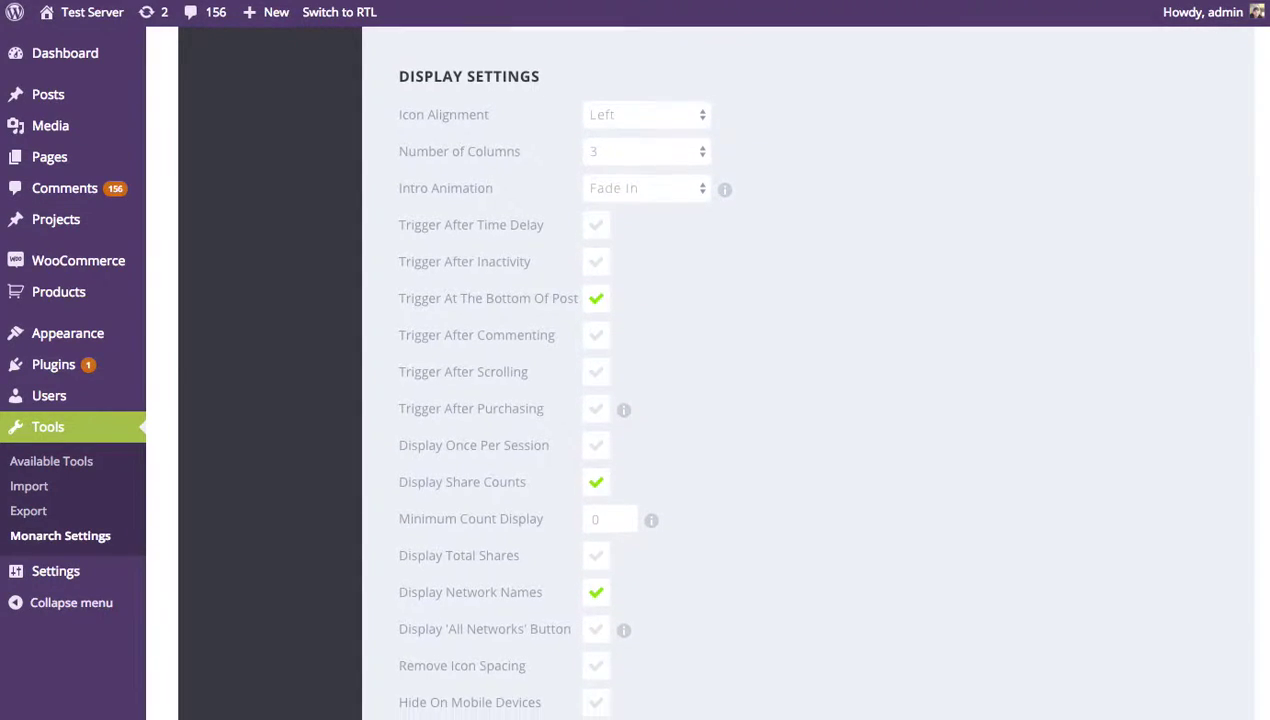
scroll(1268, 365, down, 2)
scroll(1268, 350, up, 3)
scroll(1268, 343, up, 1)
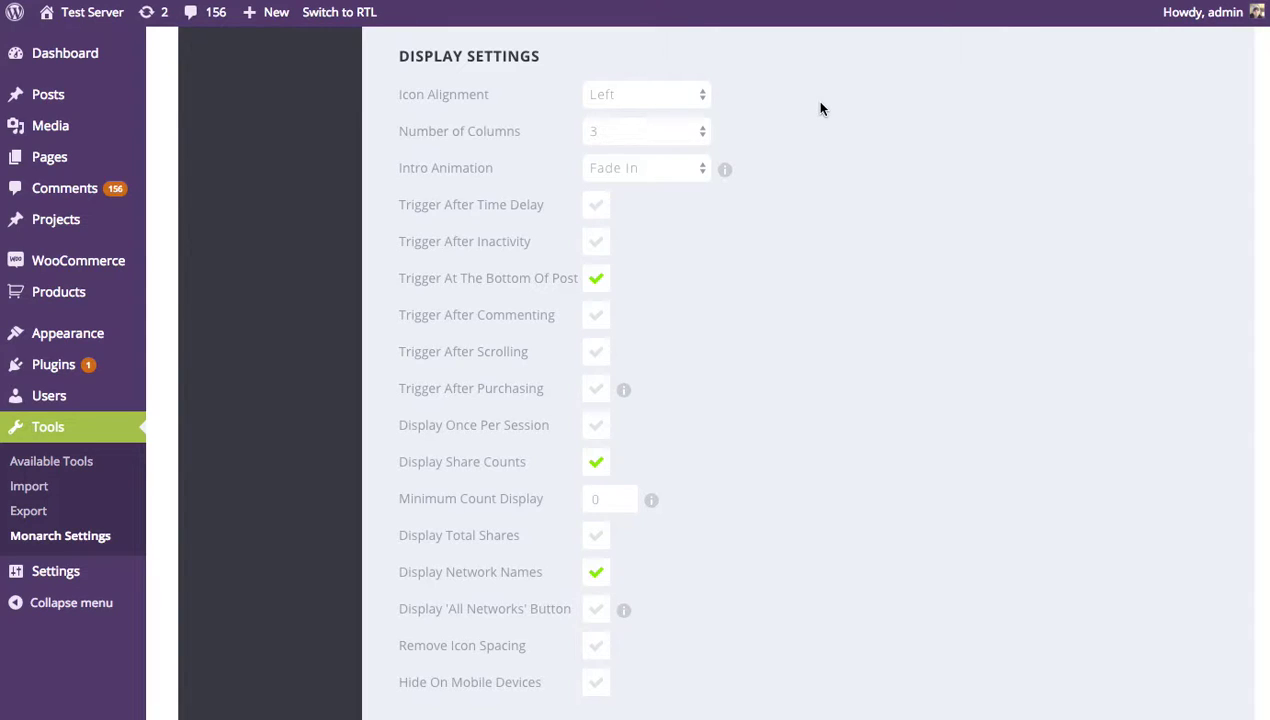
click(675, 107)
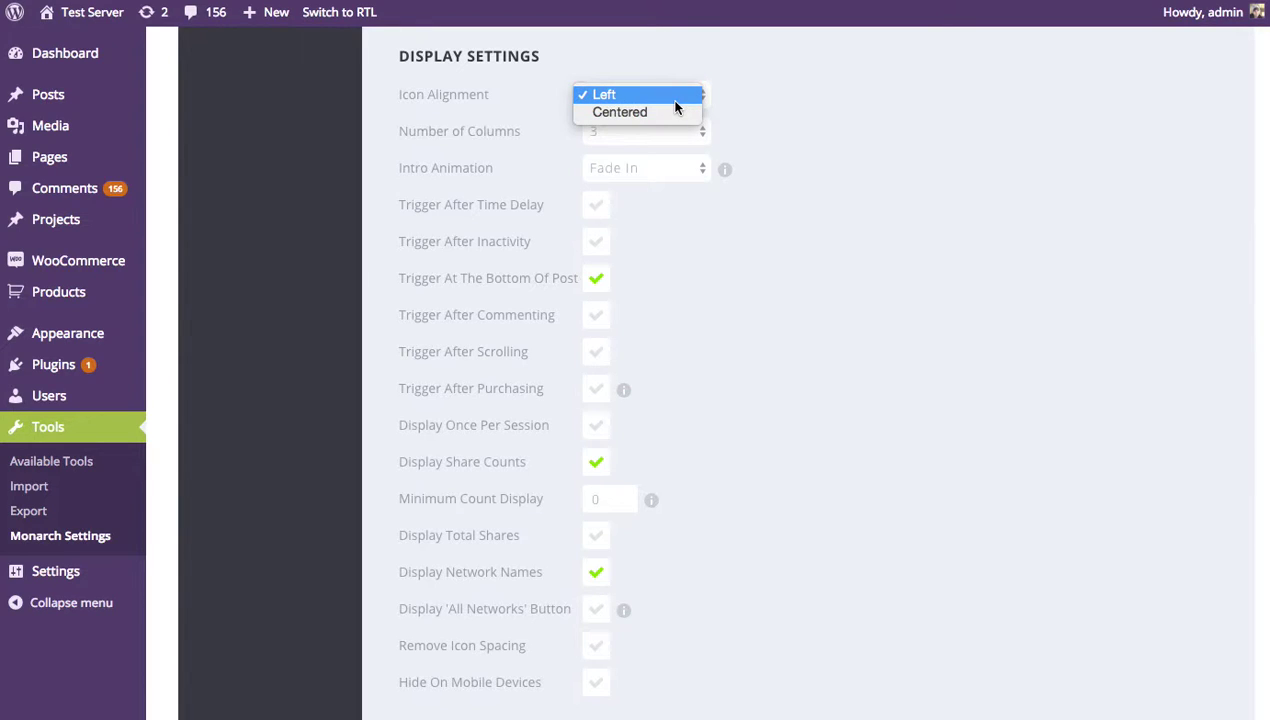
click(641, 113)
scroll(1157, 680, down, 10)
click(467, 480)
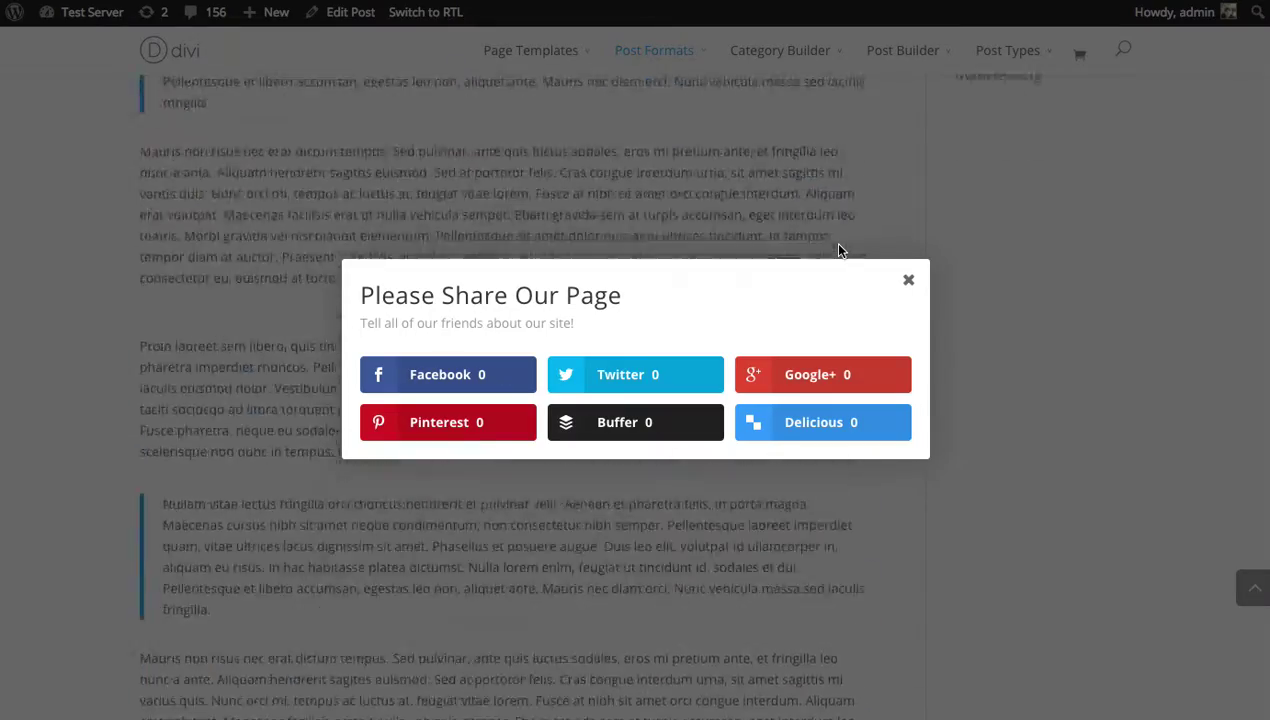
Reload the Testing A Post page and go to the end of the post to check the pop-up's centered icons.
key(F5)
scroll(955, 248, down, 5)
scroll(955, 248, down, 5)
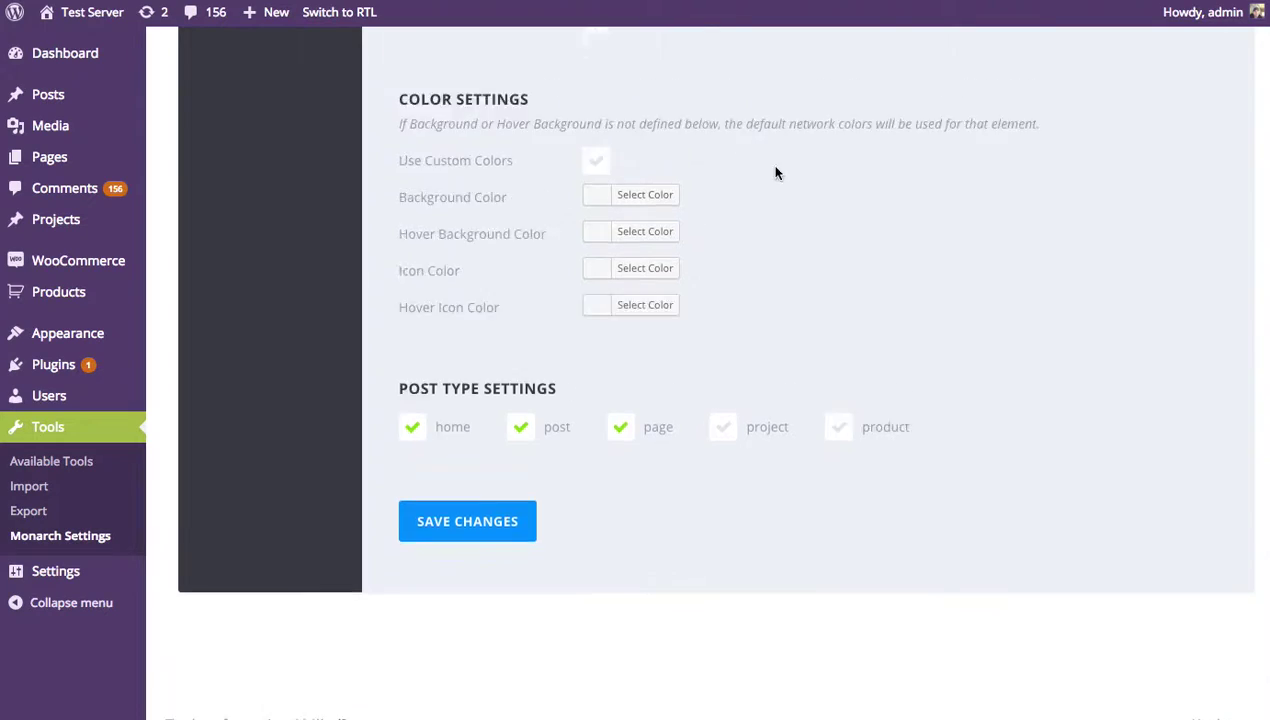
Set the pop-up's number of columns to 2 in the Monarch display settings.
scroll(800, 200, up, 10)
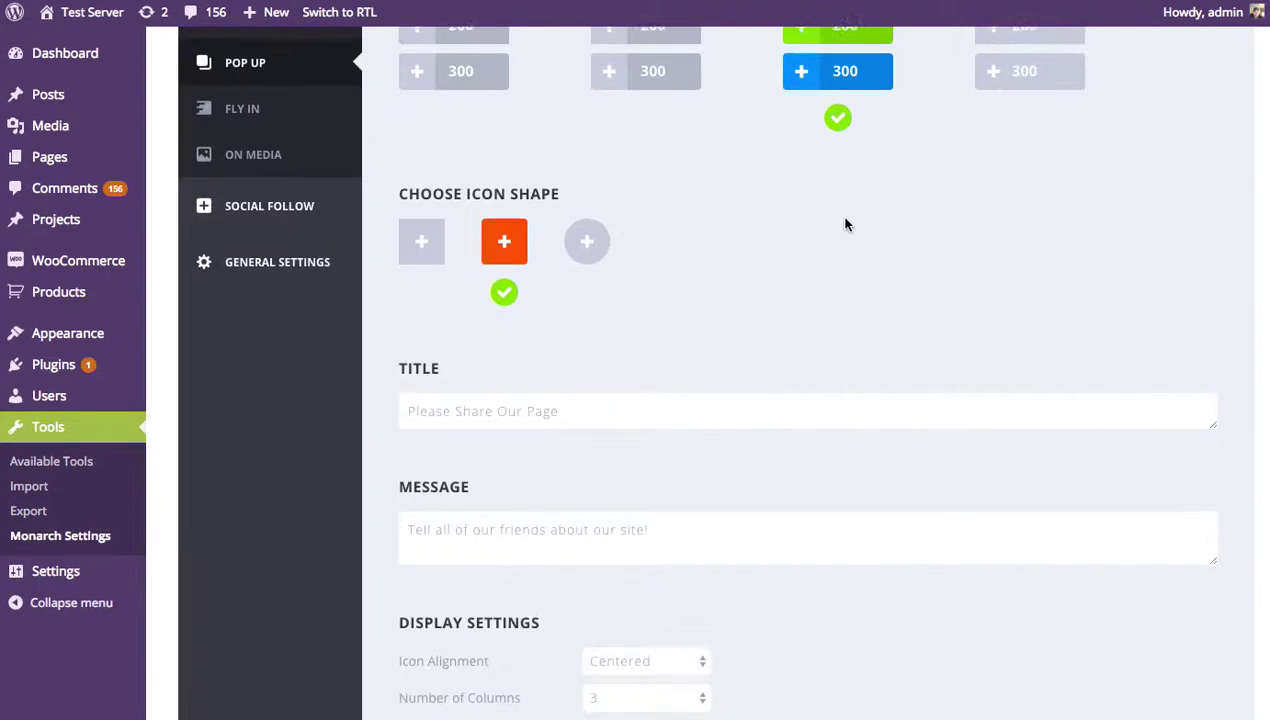
scroll(850, 225, down, 4)
scroll(858, 226, down, 2)
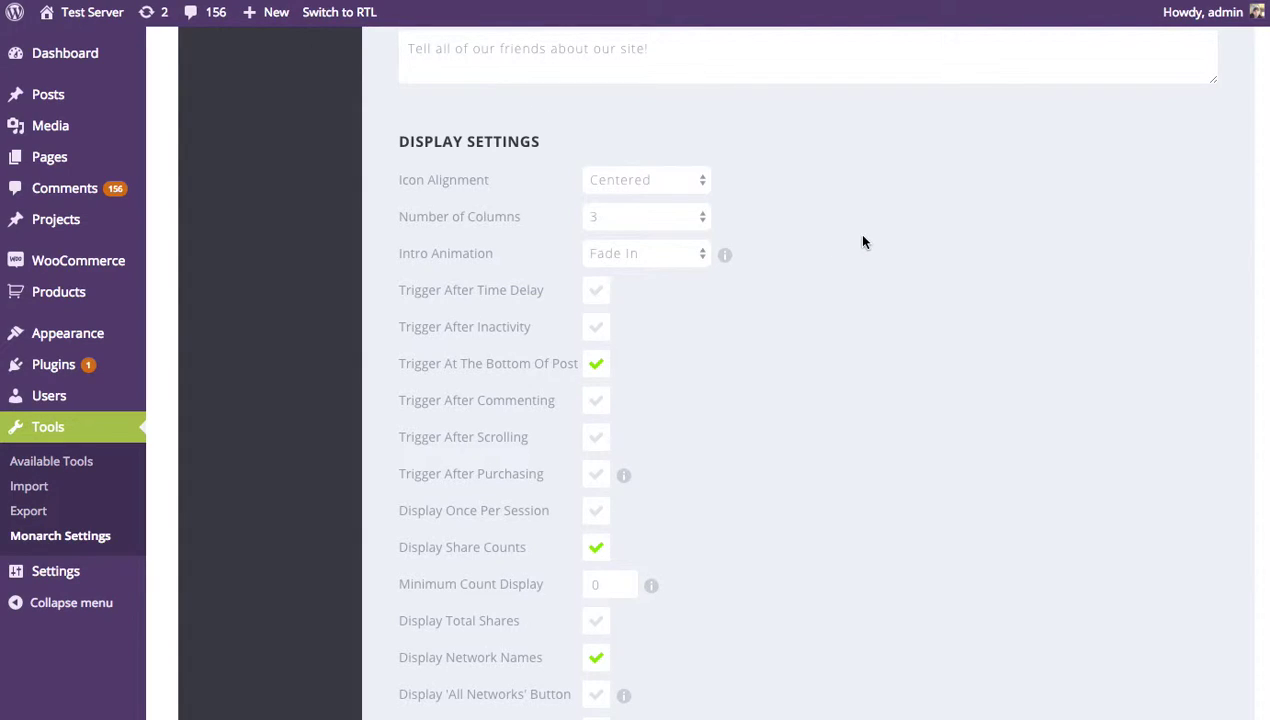
click(680, 216)
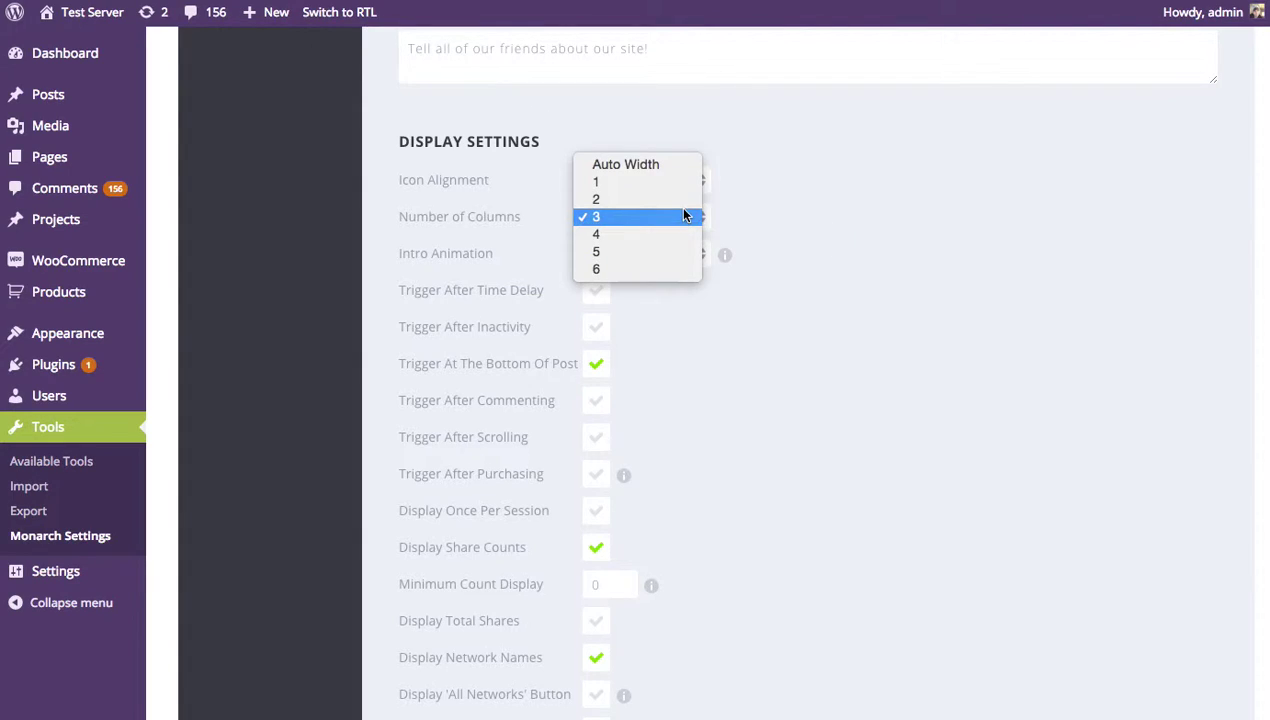
click(622, 204)
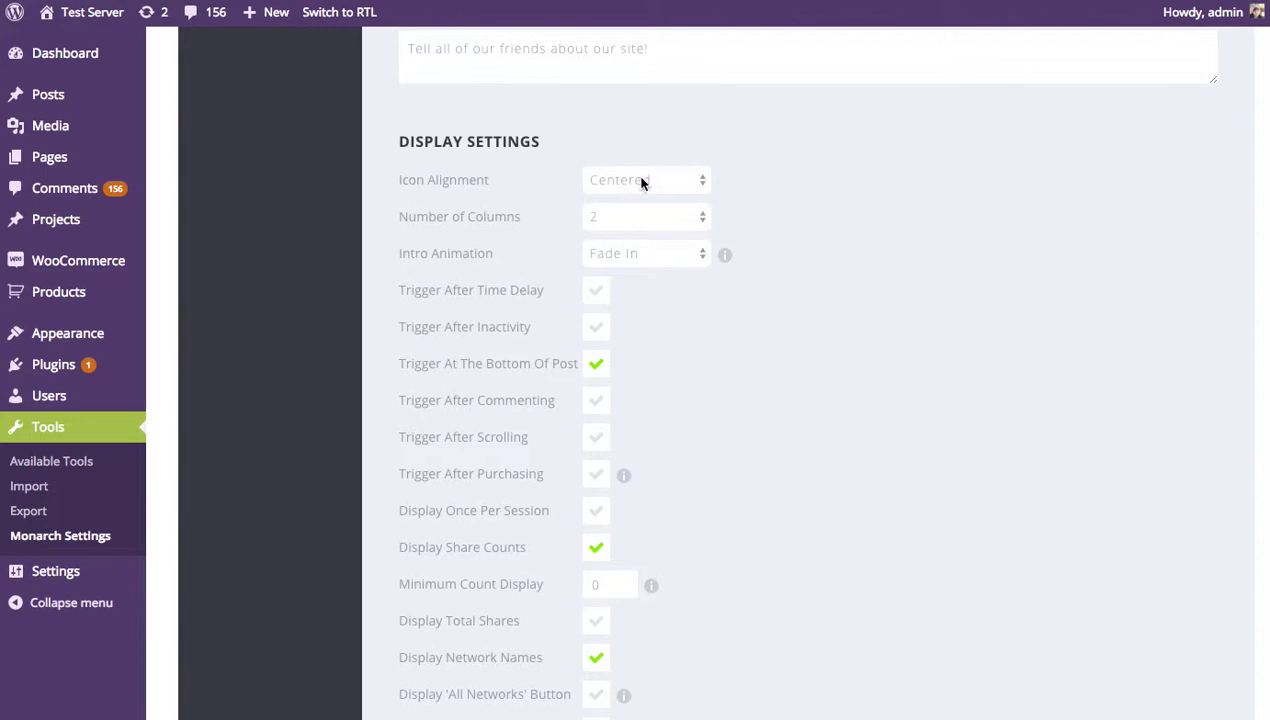
Set the pop-up's icon alignment to Left, save the changes and preview the pop-up on the reloaded post.
click(641, 182)
click(977, 343)
scroll(978, 346, down, 10)
click(483, 494)
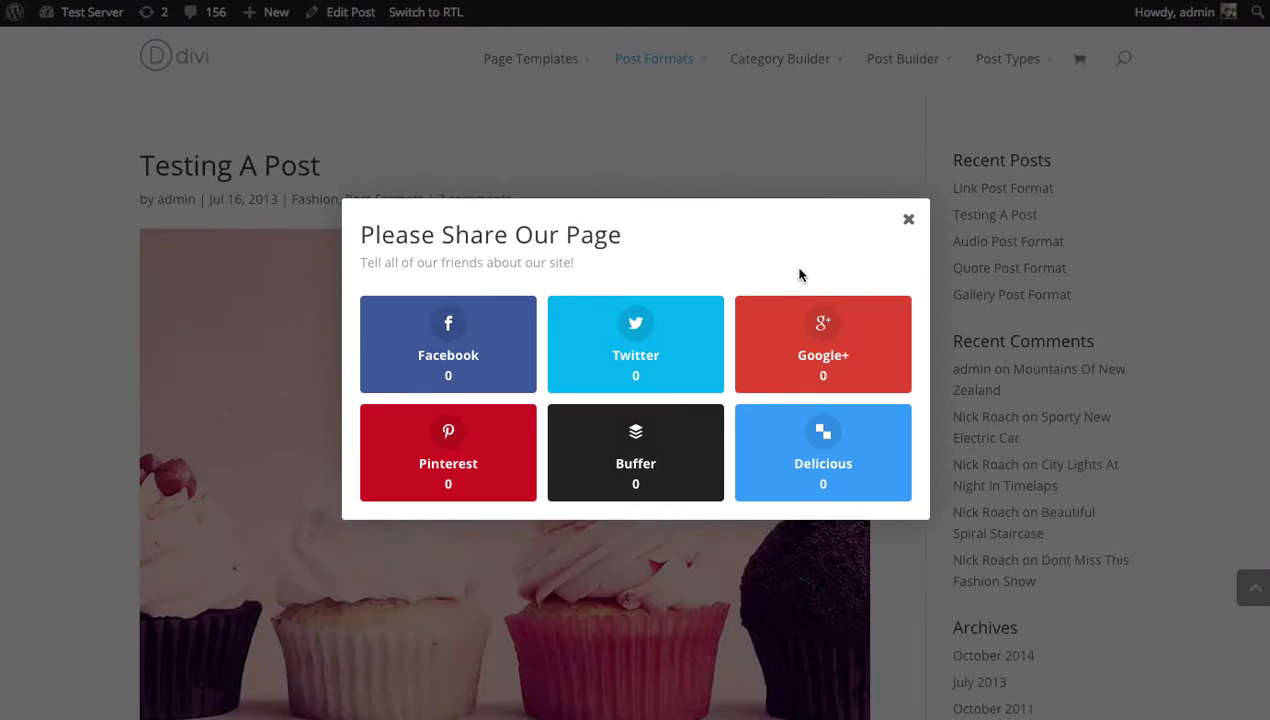
key(F5)
scroll(884, 295, down, 10)
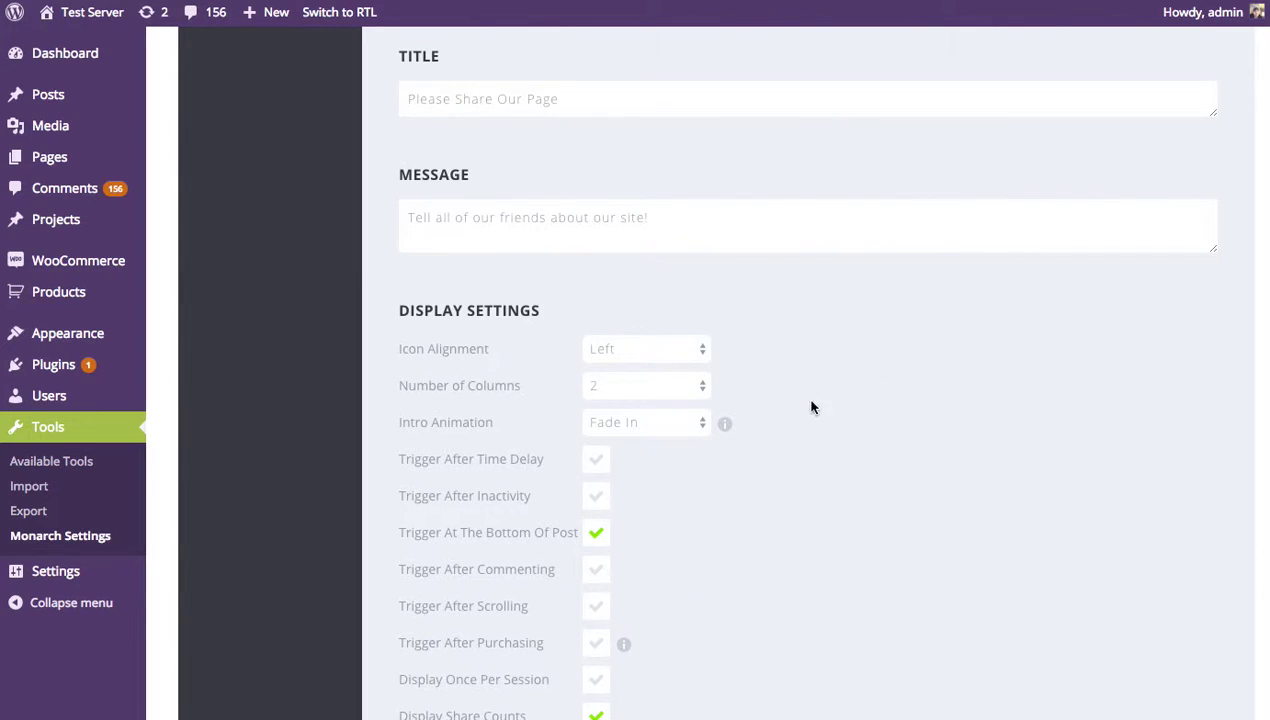
Set the pop-up's intro animation to Slide Up and save the changes.
click(674, 424)
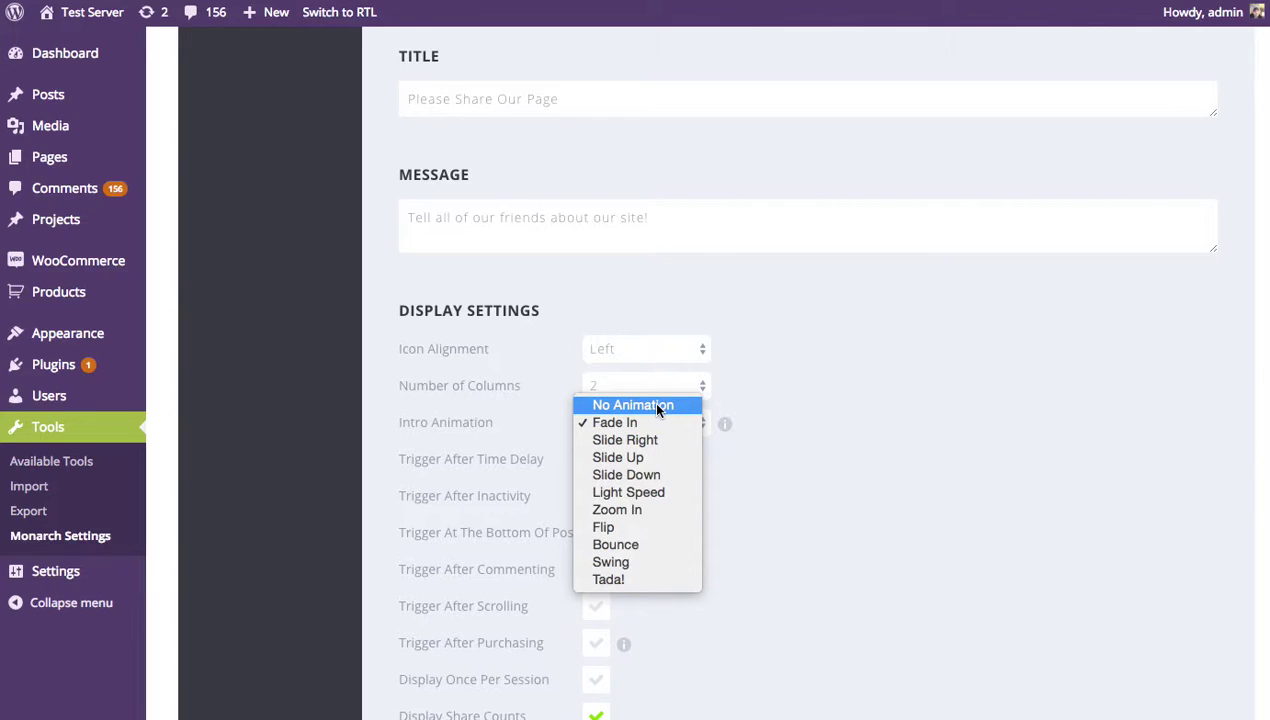
click(645, 460)
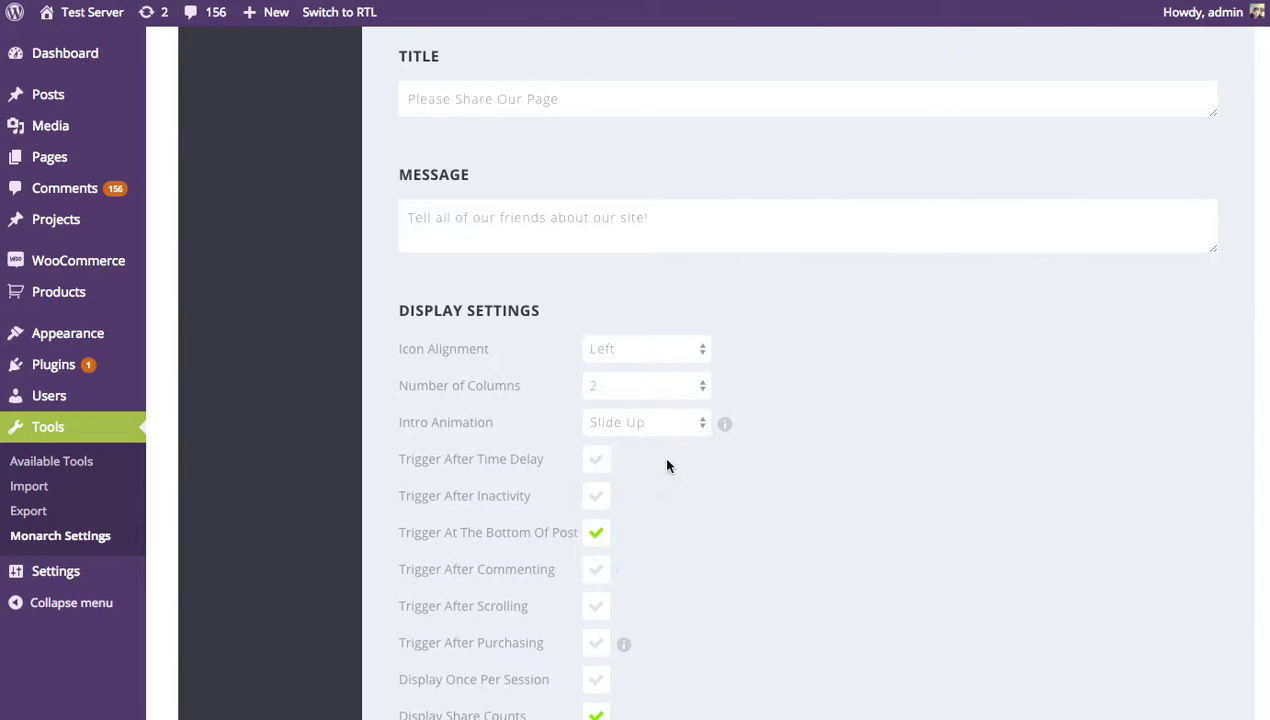
scroll(915, 524, down, 15)
click(475, 480)
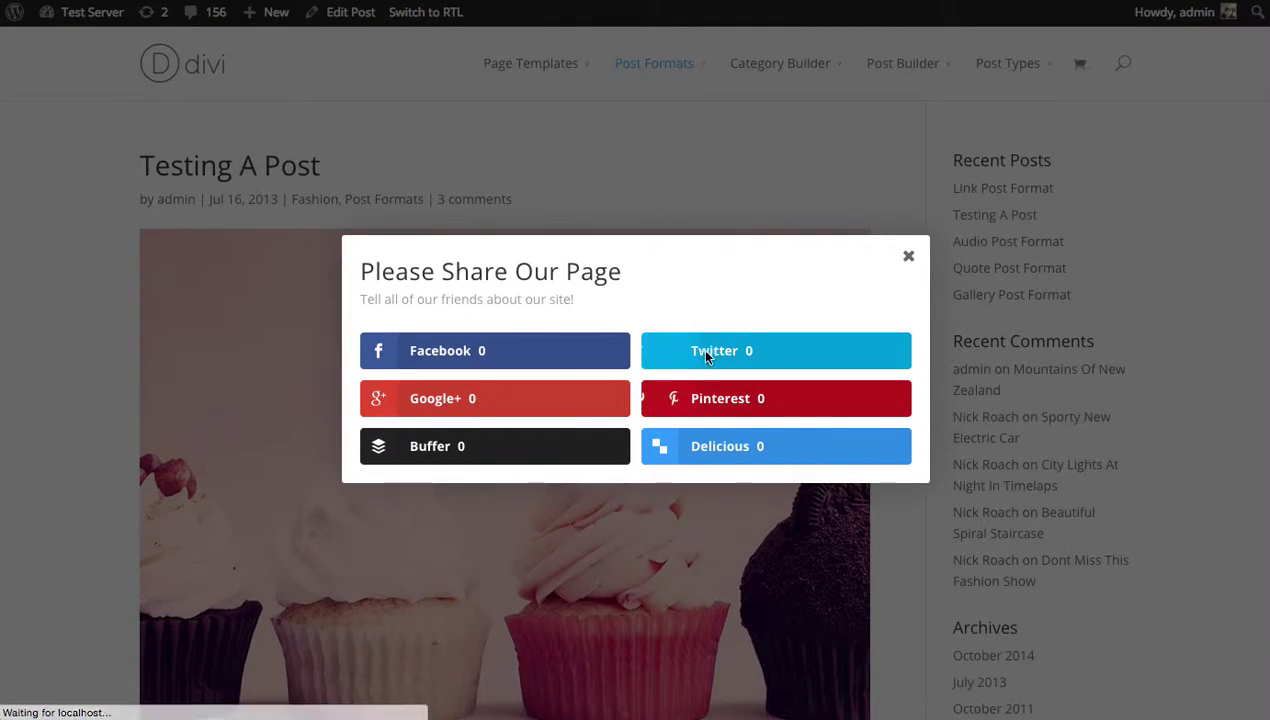
Check the Slide Up intro animation of the pop-up at the end of the reloaded Testing A Post page.
click(908, 256)
scroll(895, 323, down, 5)
scroll(895, 323, down, 15)
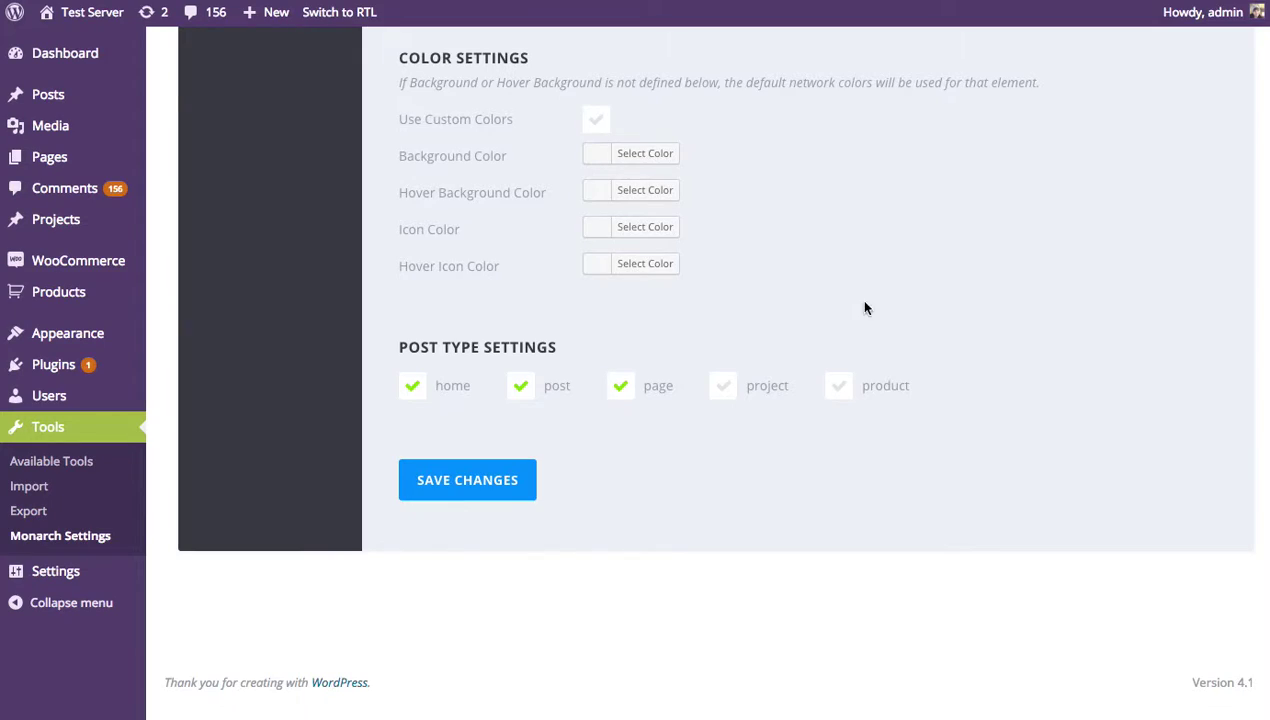
Set the pop-up's intro animation to Tada! and save the changes.
scroll(865, 306, up, 10)
click(653, 252)
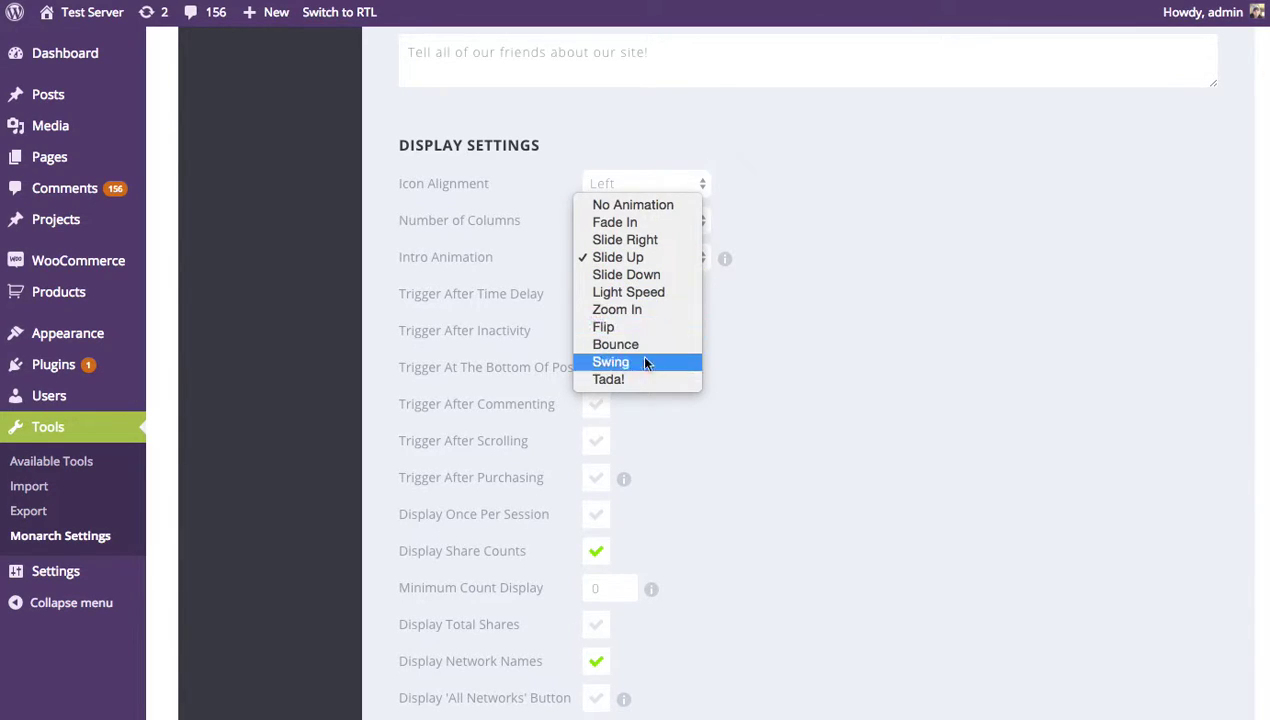
click(621, 377)
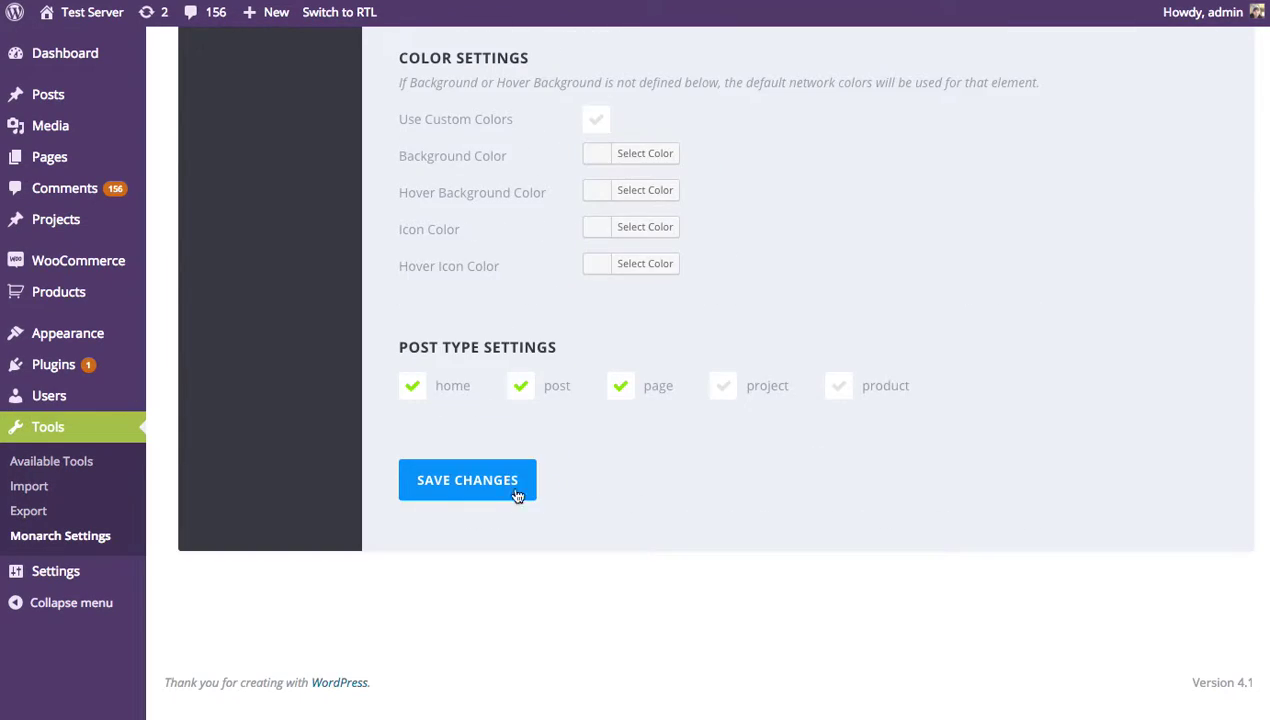
click(515, 487)
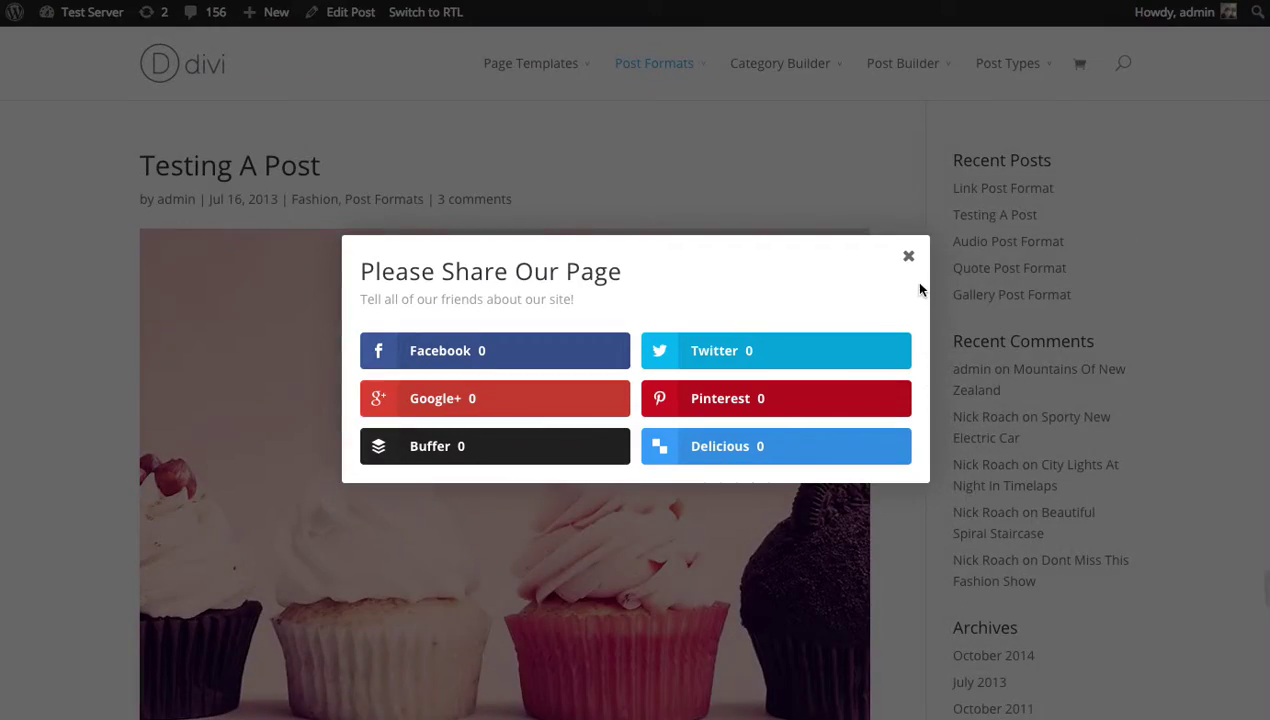
Reload the Testing A Post page and check the Tada! animation of the pop-up at the end of the post.
key(ctrl+r)
scroll(984, 304, down, 1)
scroll(981, 310, down, 10)
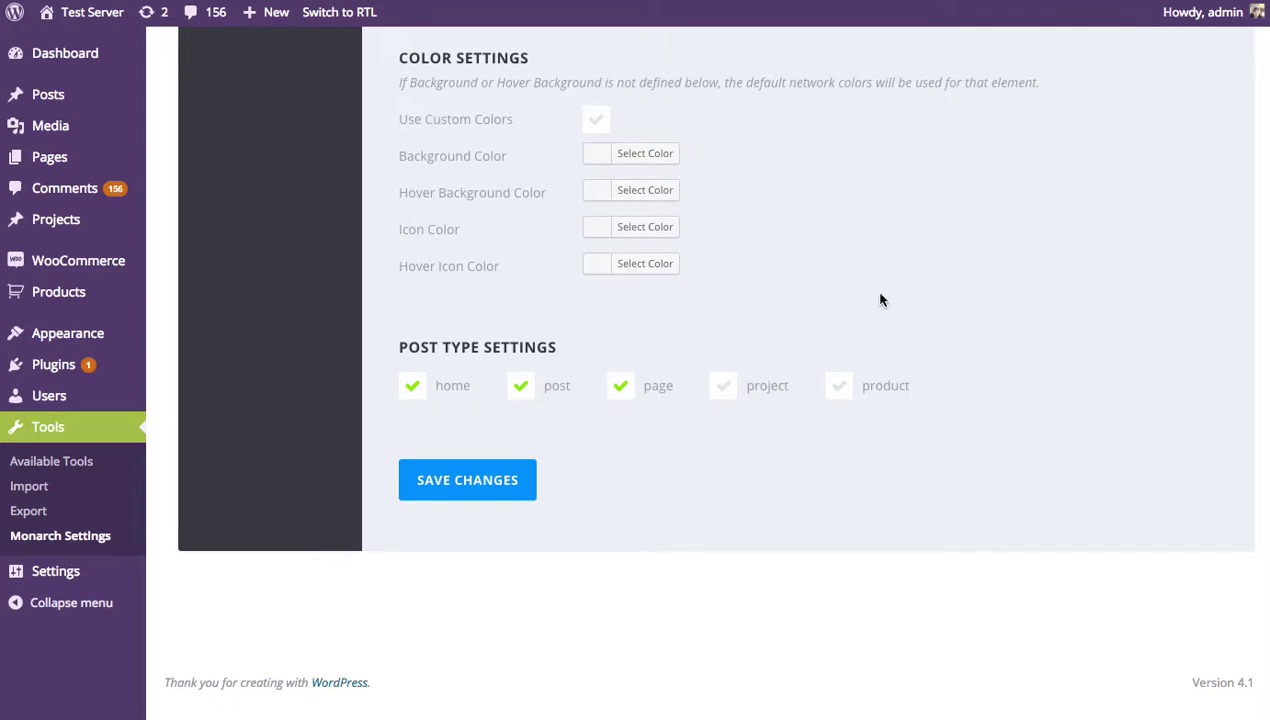
Set the pop-up's intro animation back to Fade In.
scroll(910, 303, up, 10)
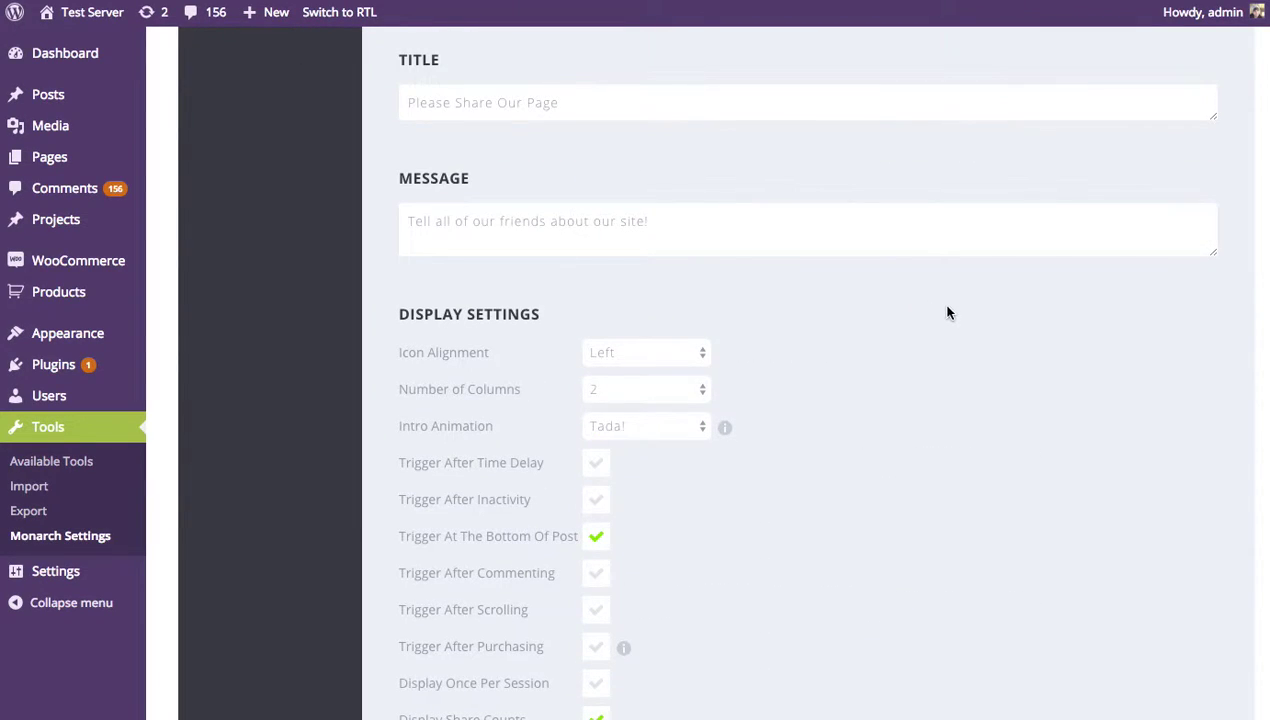
scroll(947, 313, down, 3)
click(672, 320)
click(655, 164)
scroll(867, 258, down, 2)
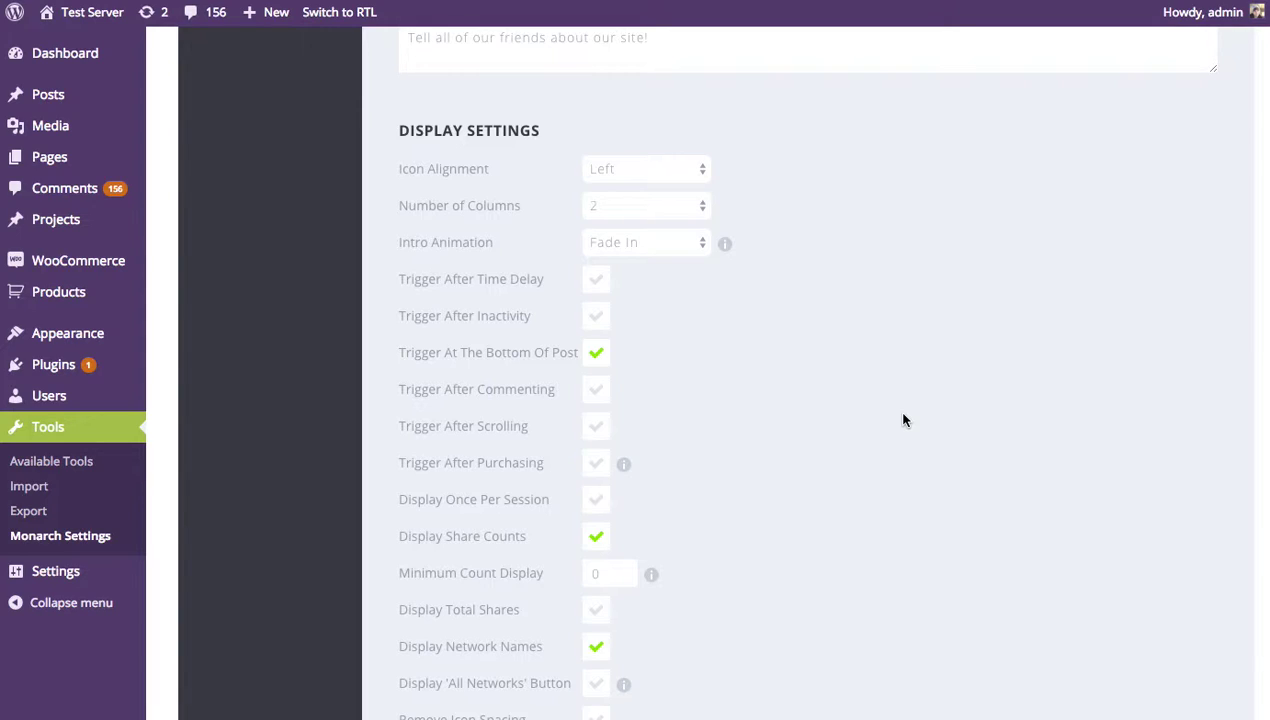
Enable Trigger After Time Delay with a 5-second delay and turn off Trigger At The Bottom Of Post.
click(597, 285)
click(596, 279)
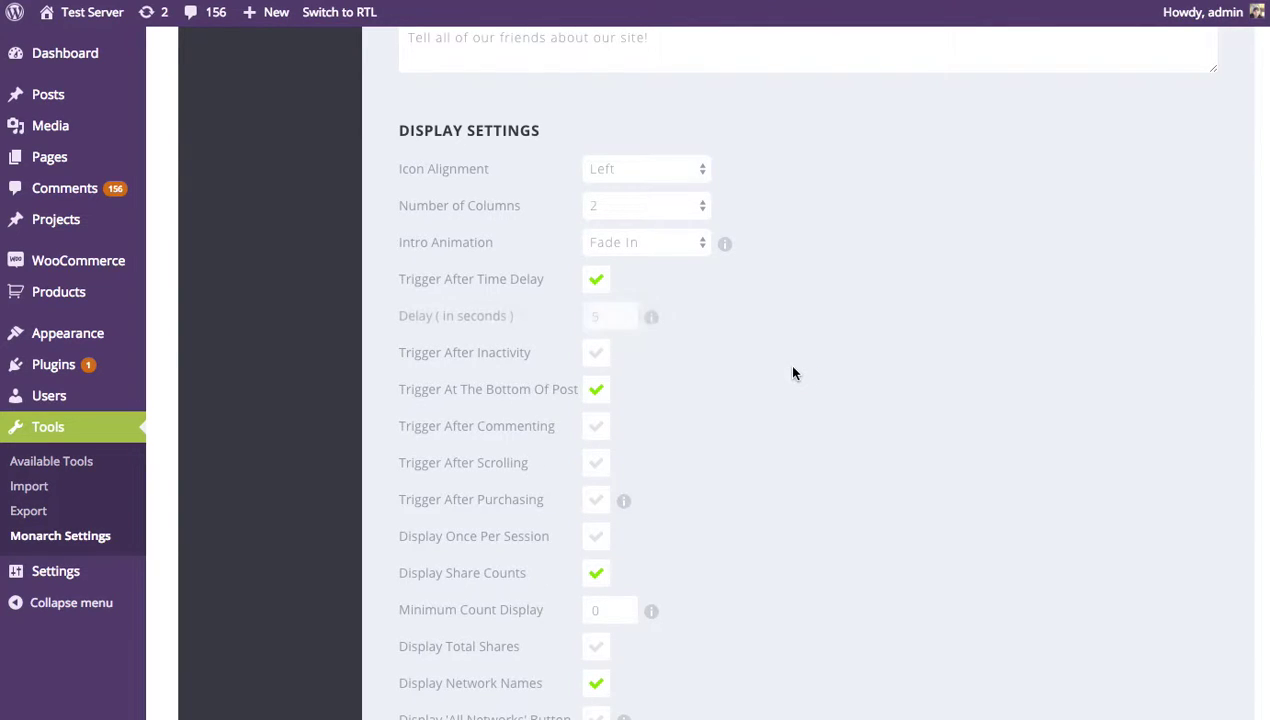
double_click(608, 317)
text(10)
click(597, 391)
double_click(621, 317)
text(5)
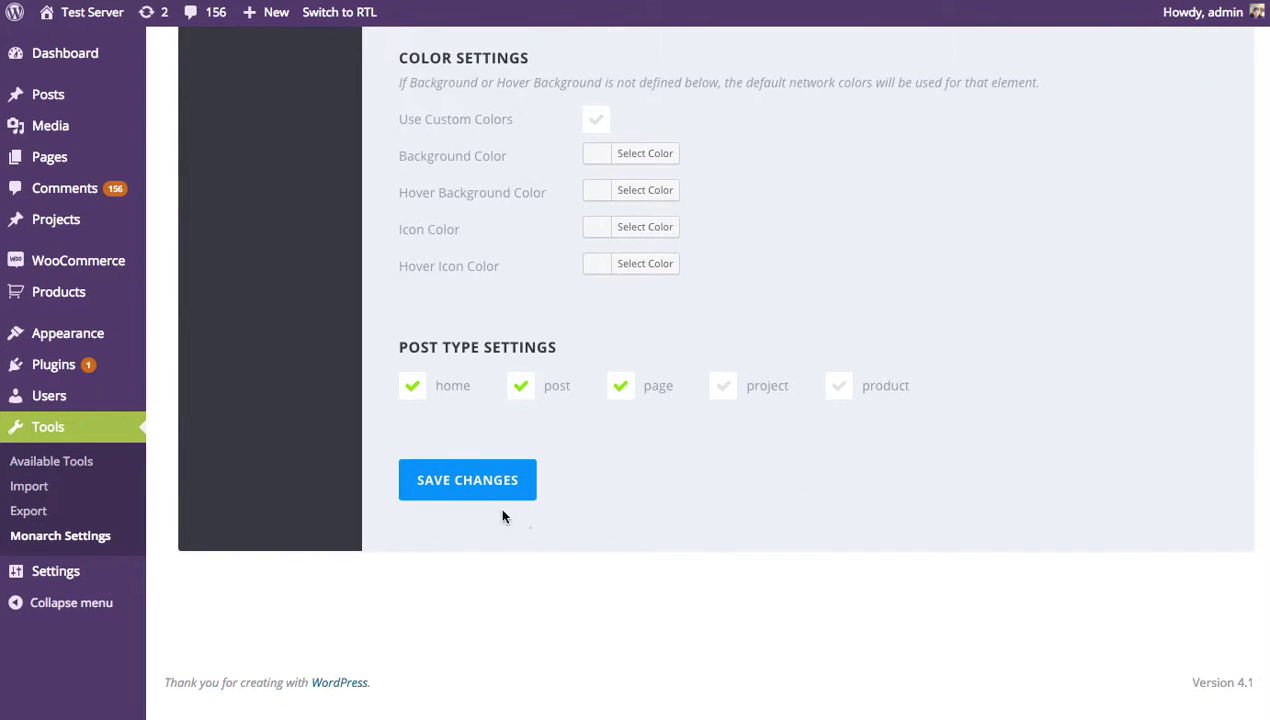
Save the changes, reopen the Testing A Post page to check the time-delay trigger and close the pop-up.
click(496, 482)
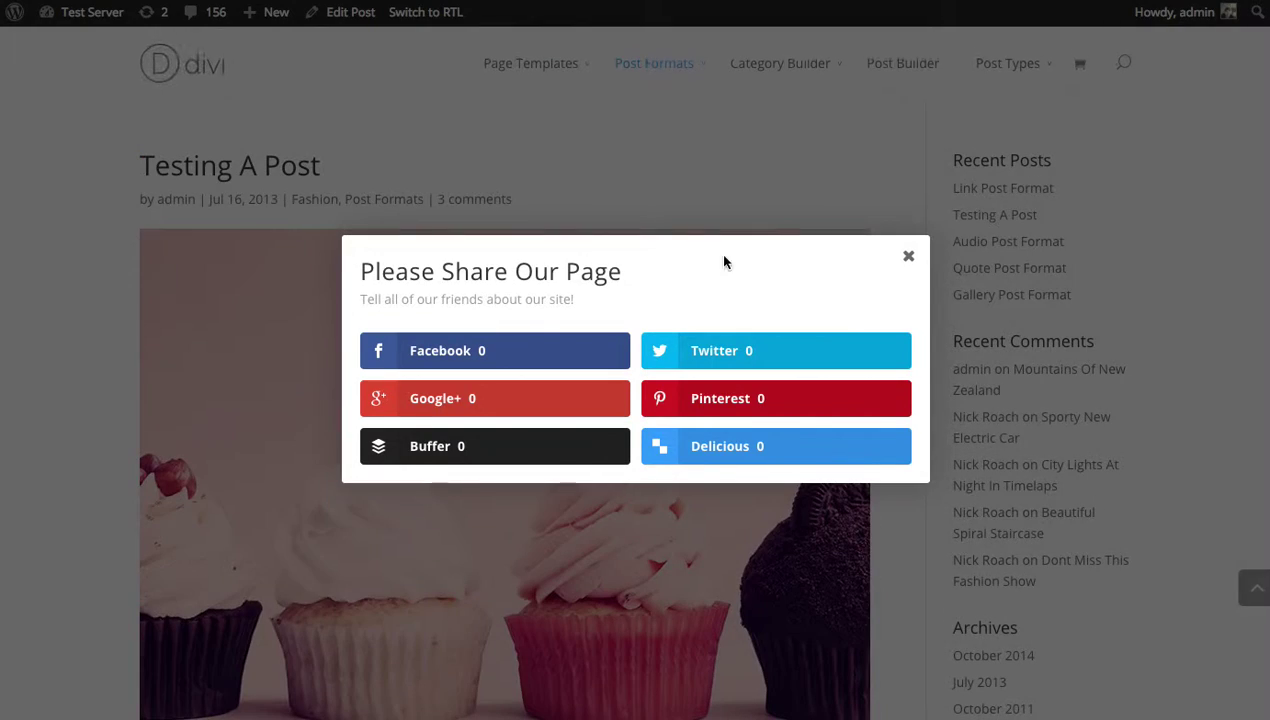
click(980, 215)
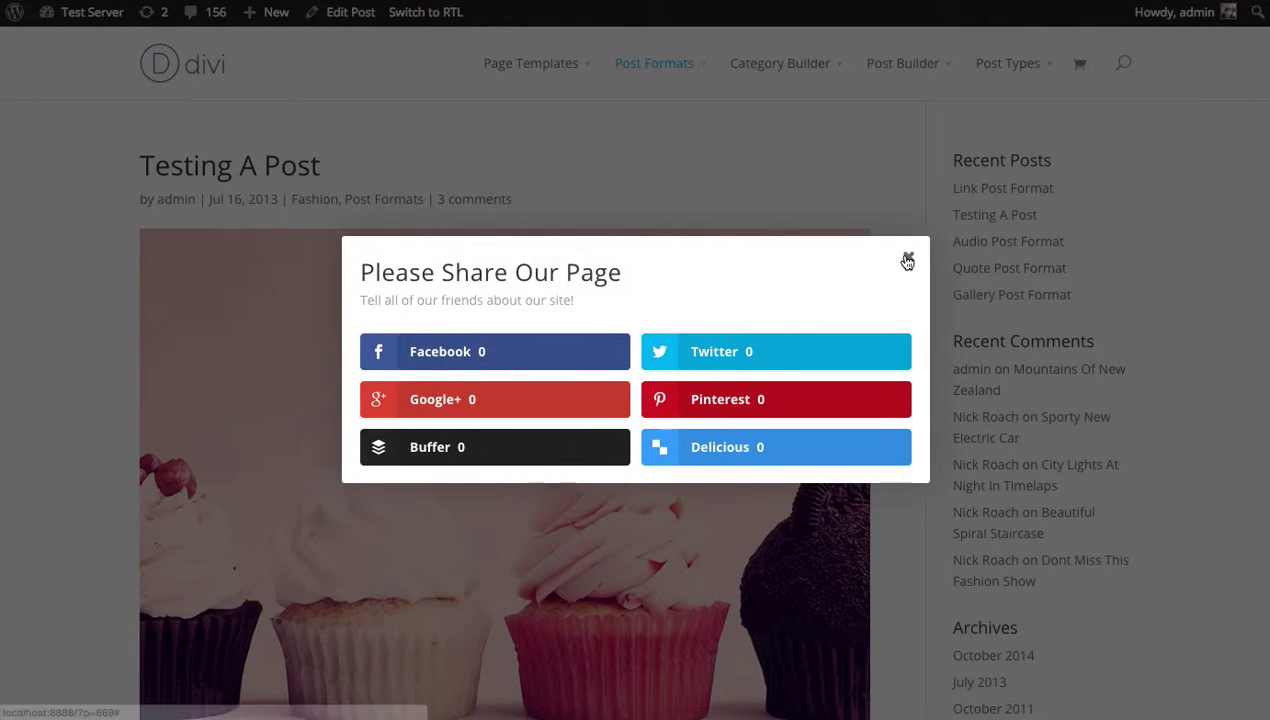
click(907, 261)
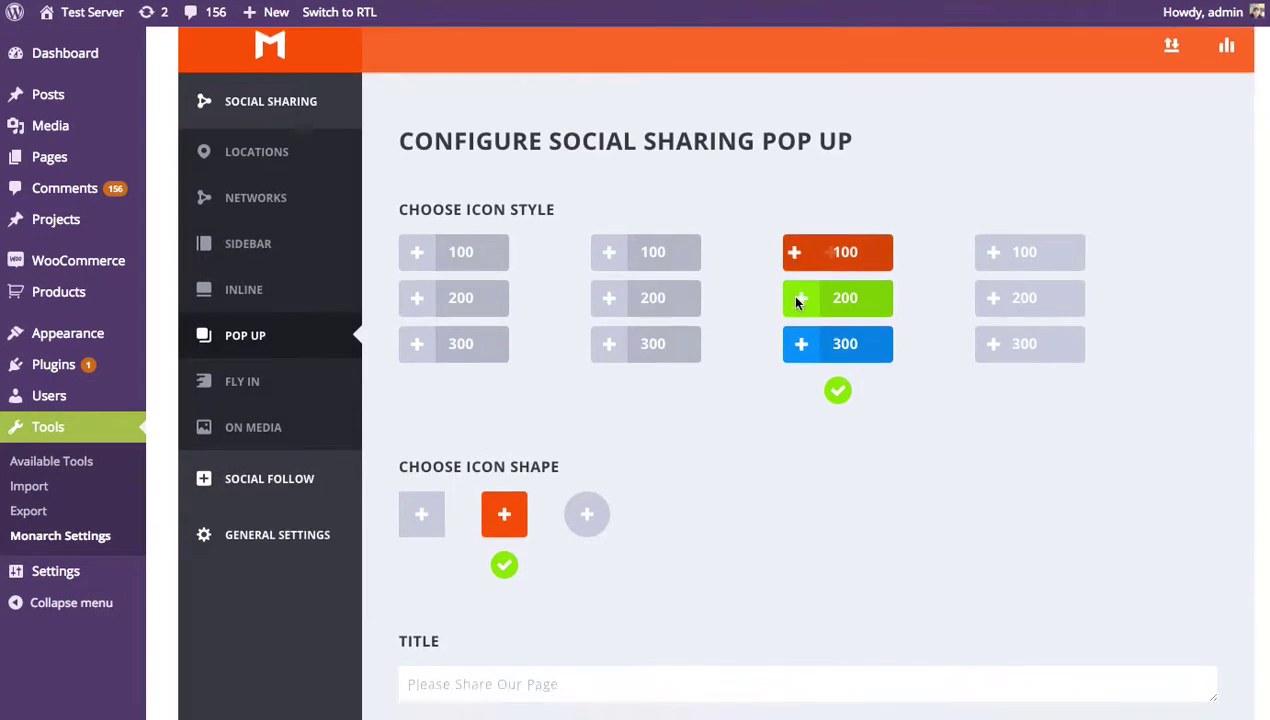
Replace the time-delay trigger with Trigger After Inactivity, set the idle timeout to 5 seconds and save the changes.
scroll(792, 294, down, 7)
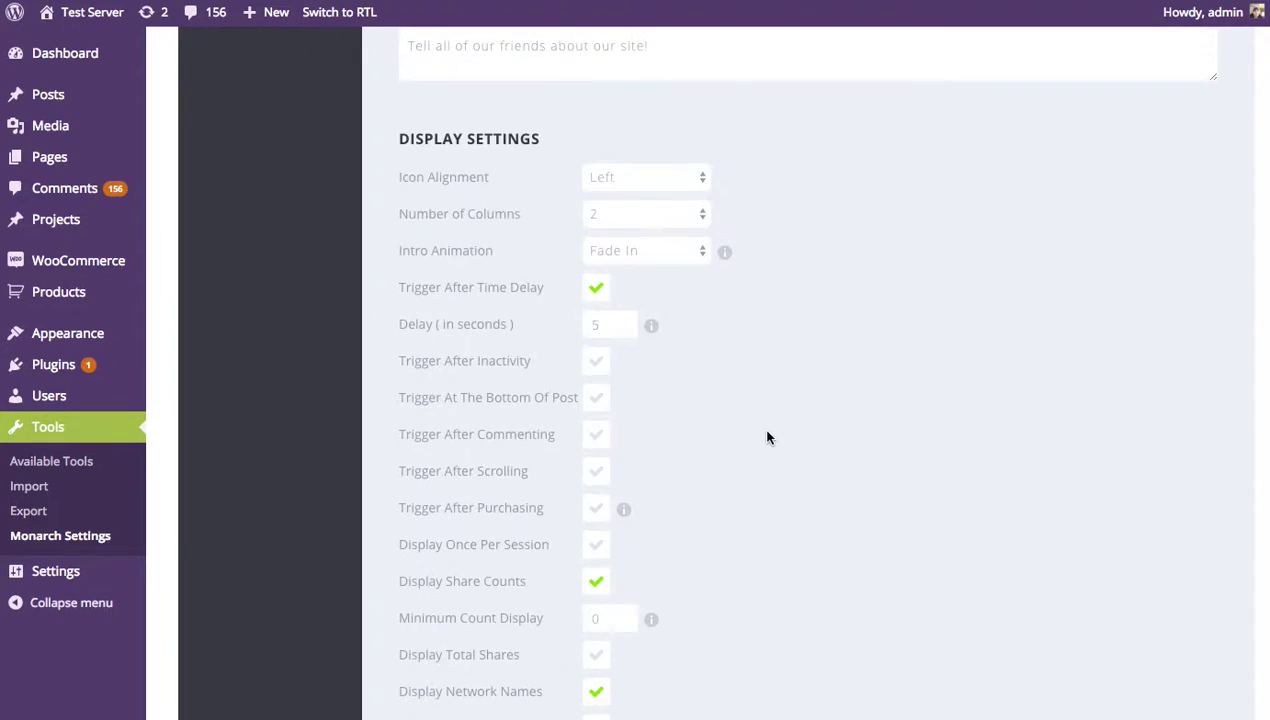
click(597, 286)
click(594, 321)
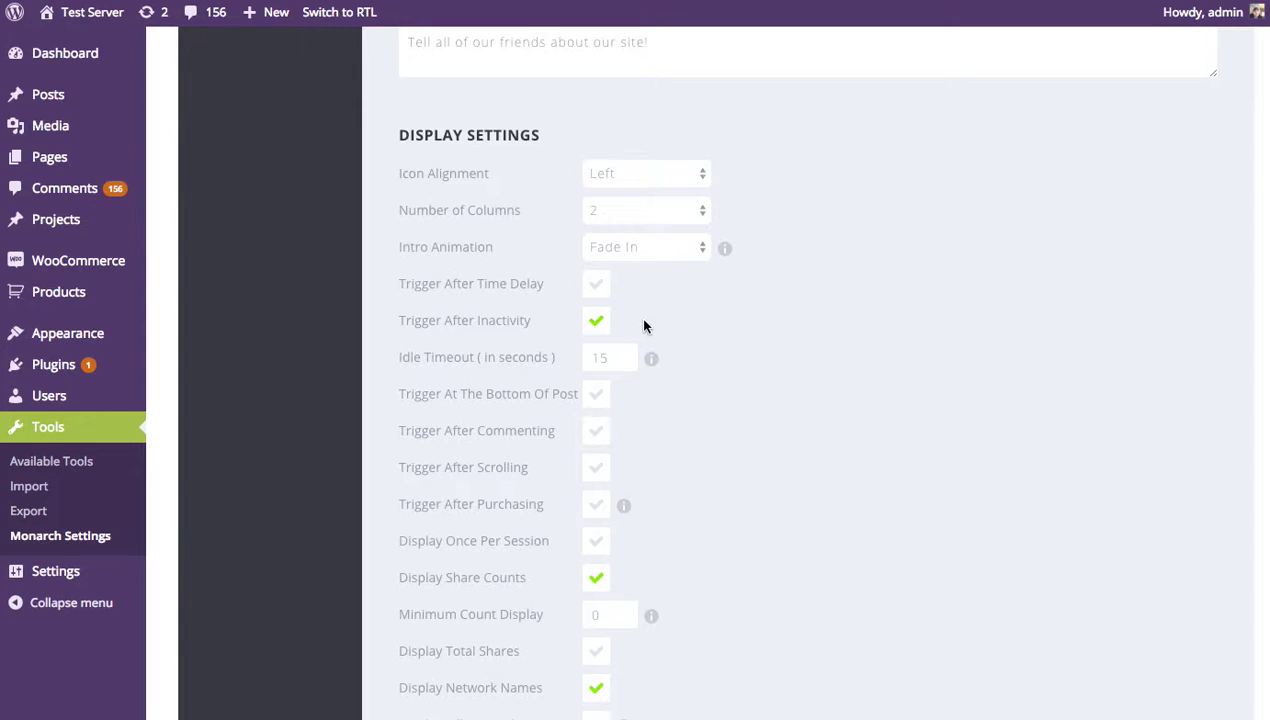
double_click(605, 357)
text(5)
scroll(824, 349, down, 15)
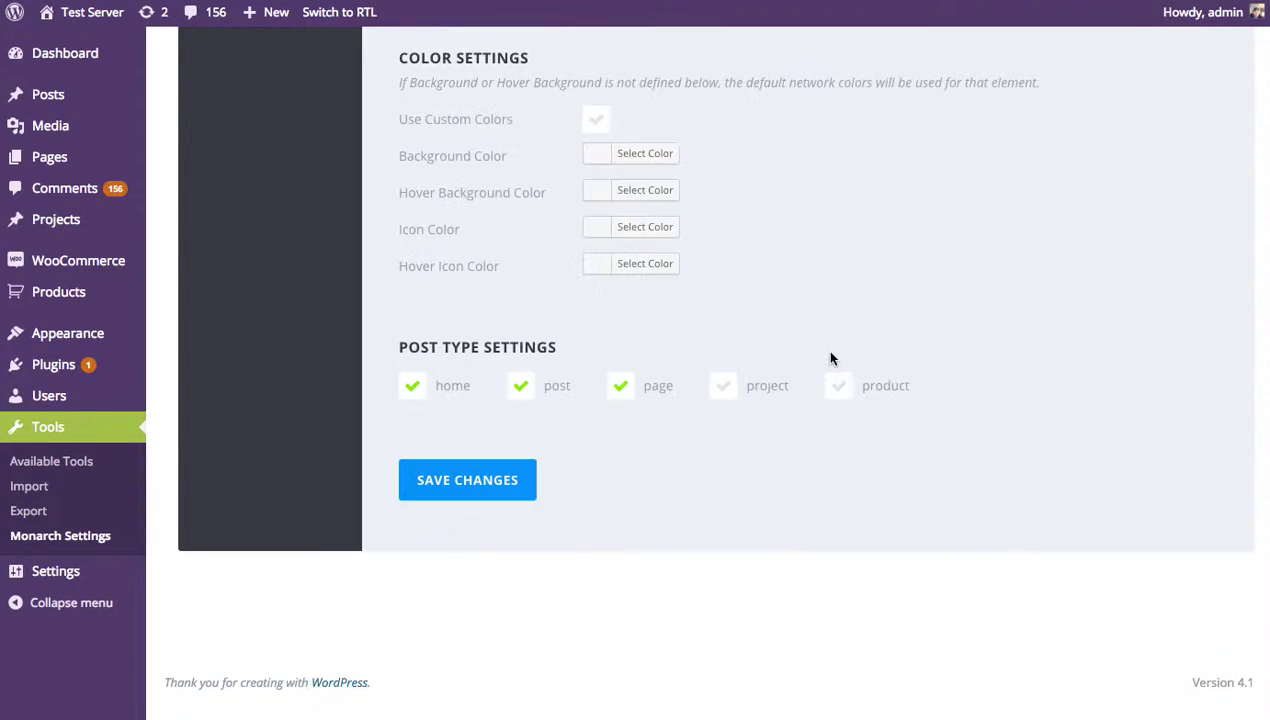
click(490, 487)
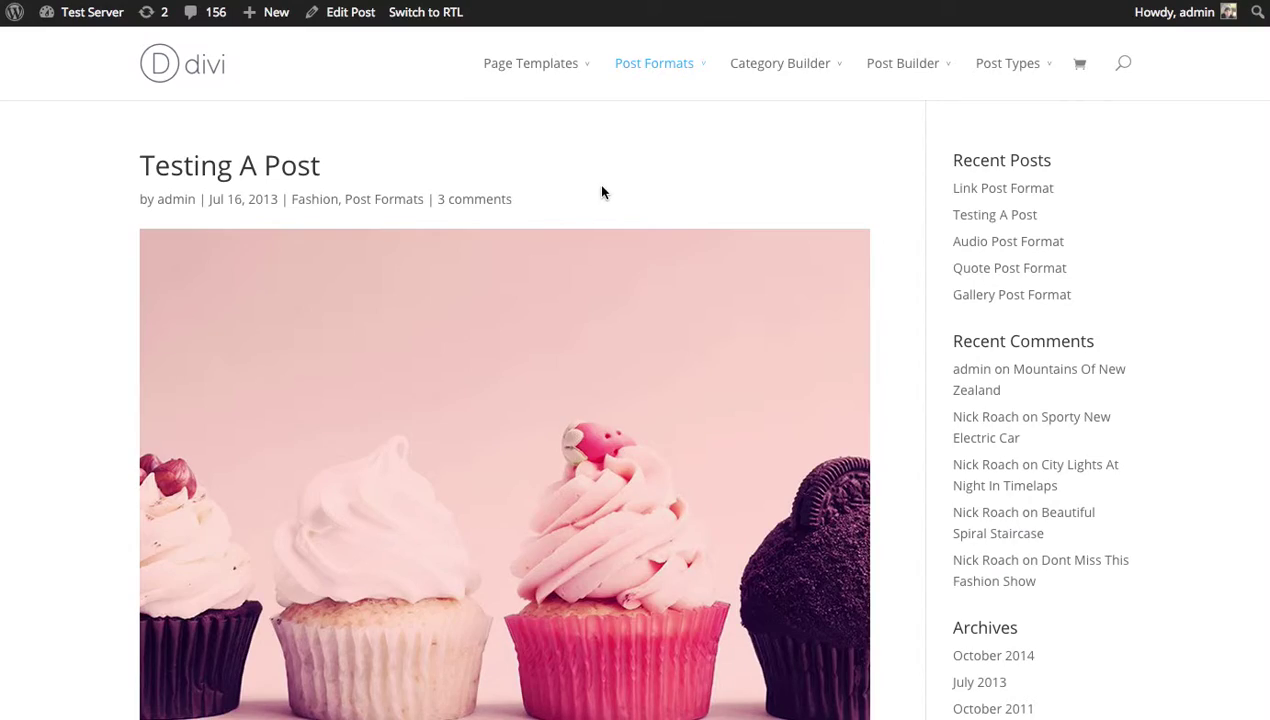
Reload the Testing A Post page, browse it and leave it idle to check the inactivity trigger, closing the pop-up.
key(ctrl+r)
scroll(987, 250, down, 10)
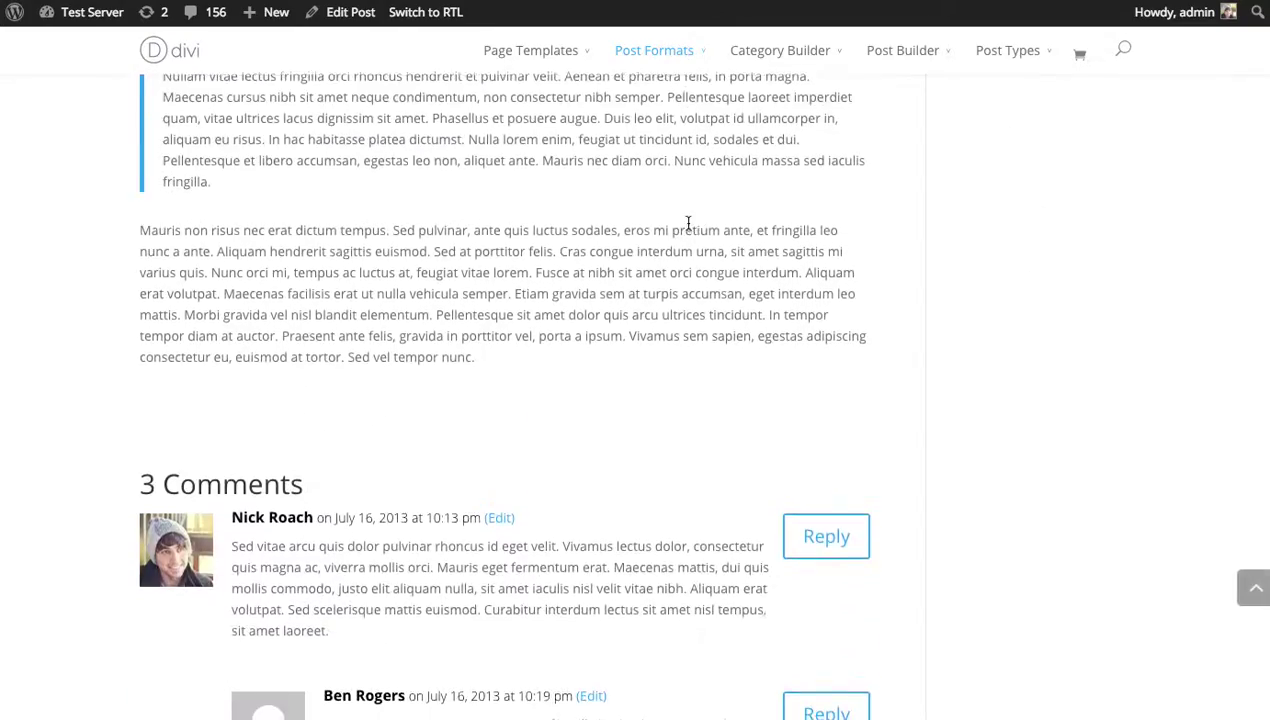
scroll(652, 244, down, 2)
scroll(618, 264, up, 5)
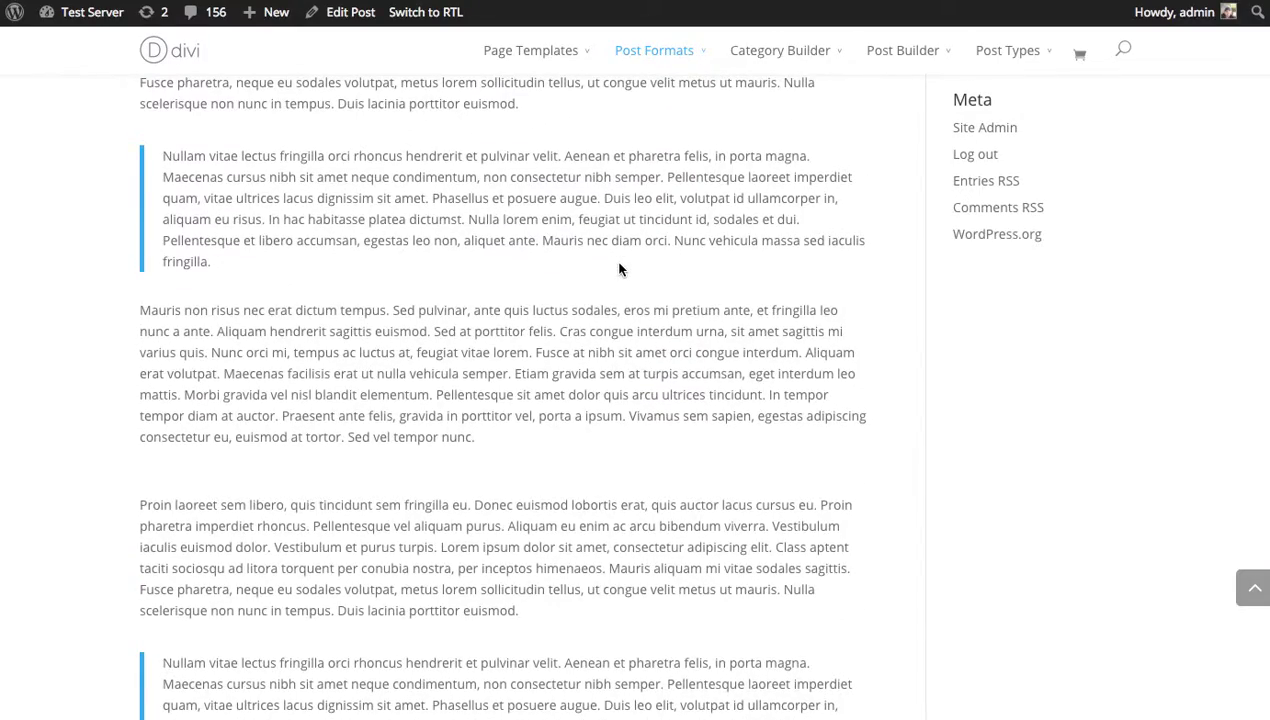
scroll(618, 268, up, 10)
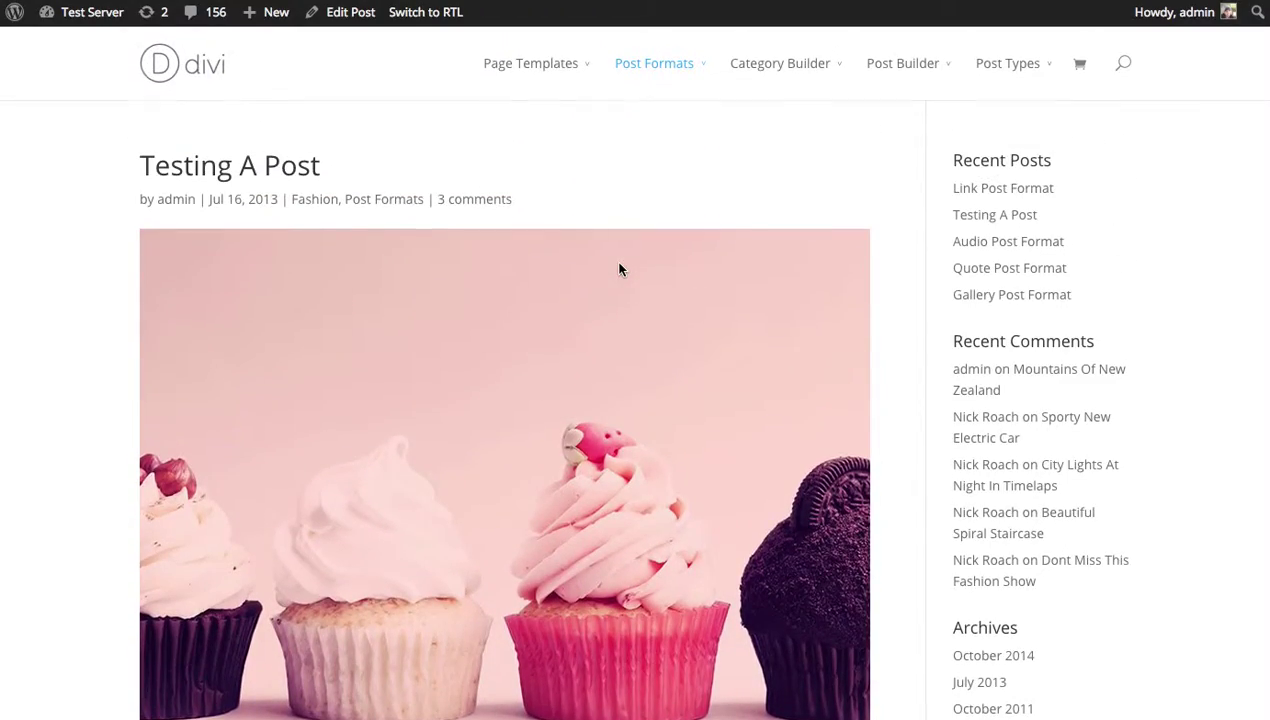
scroll(618, 268, down, 8)
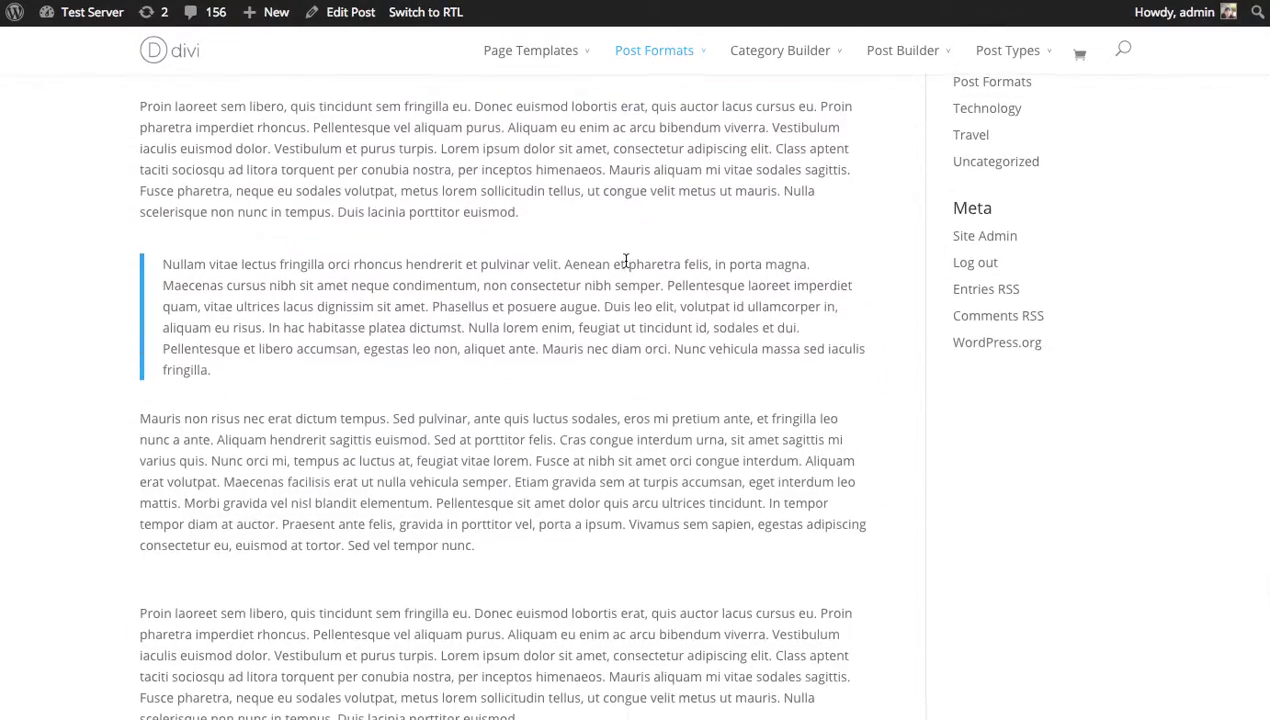
scroll(622, 262, down, 5)
scroll(622, 266, up, 3)
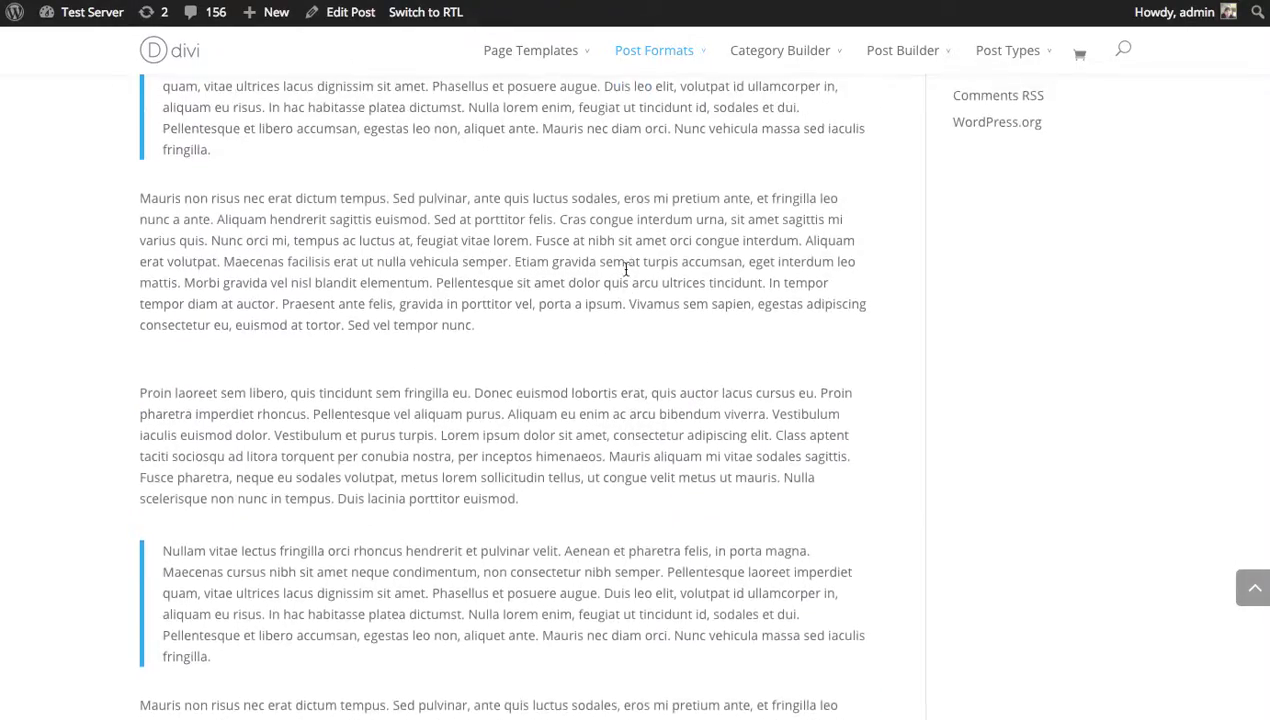
scroll(624, 269, up, 2)
scroll(624, 269, down, 5)
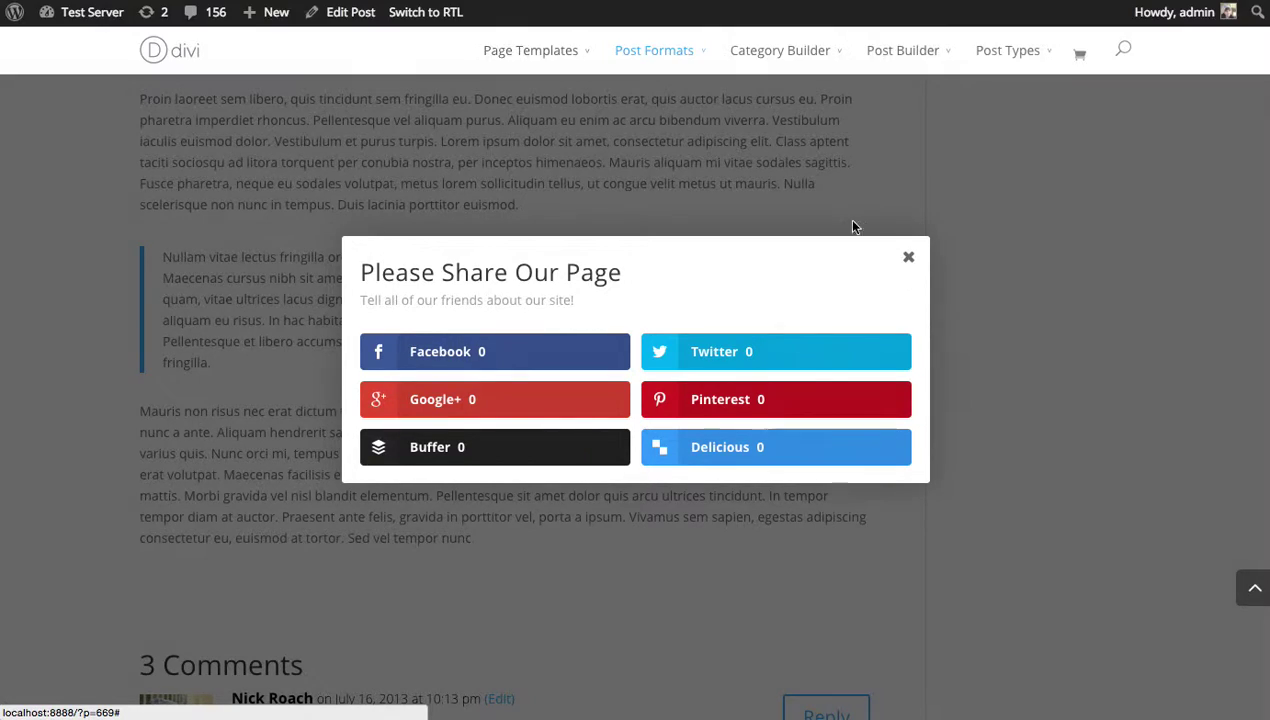
click(908, 256)
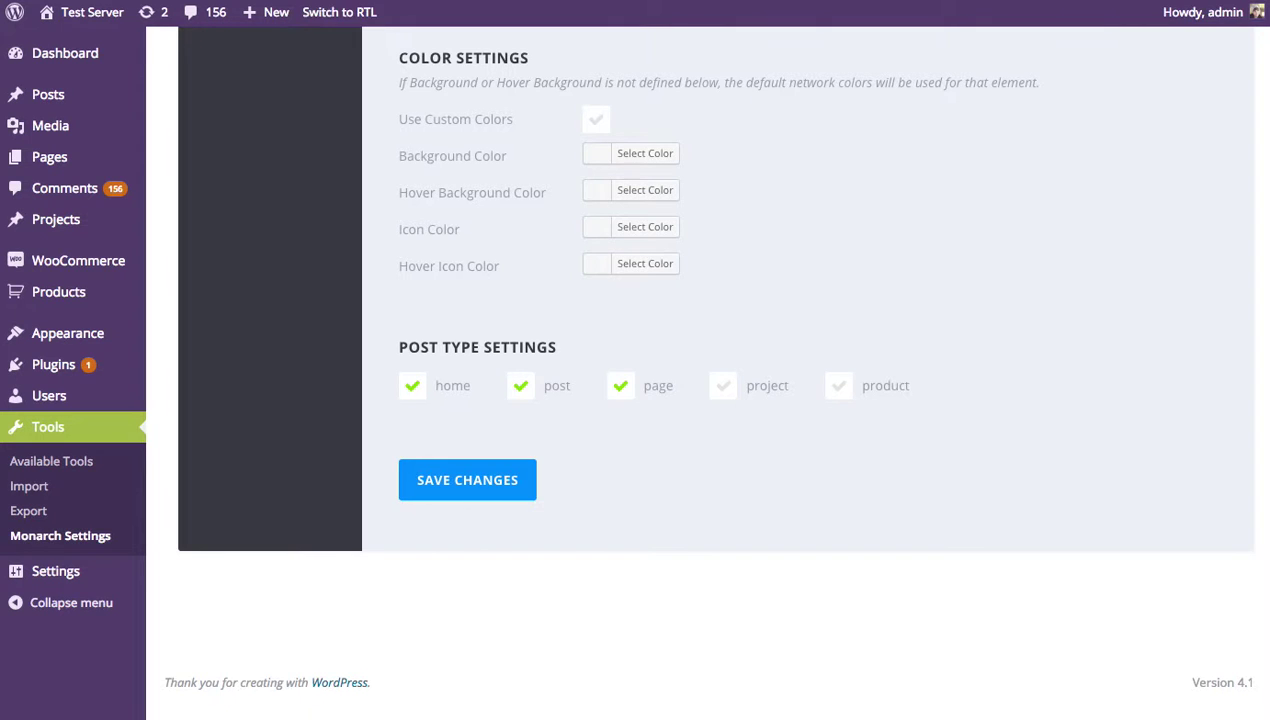
Turn off Trigger After Inactivity, enable Trigger At The Bottom Of Post and save the changes.
scroll(935, 352, up, 8)
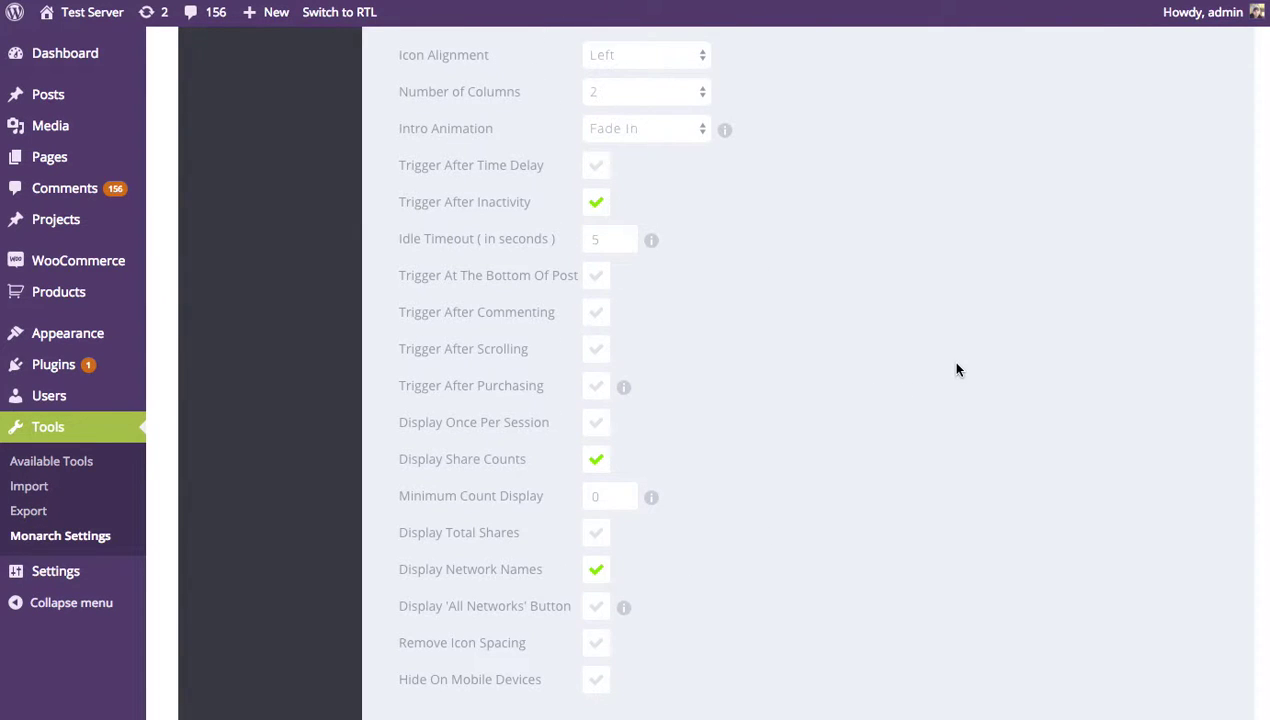
click(600, 206)
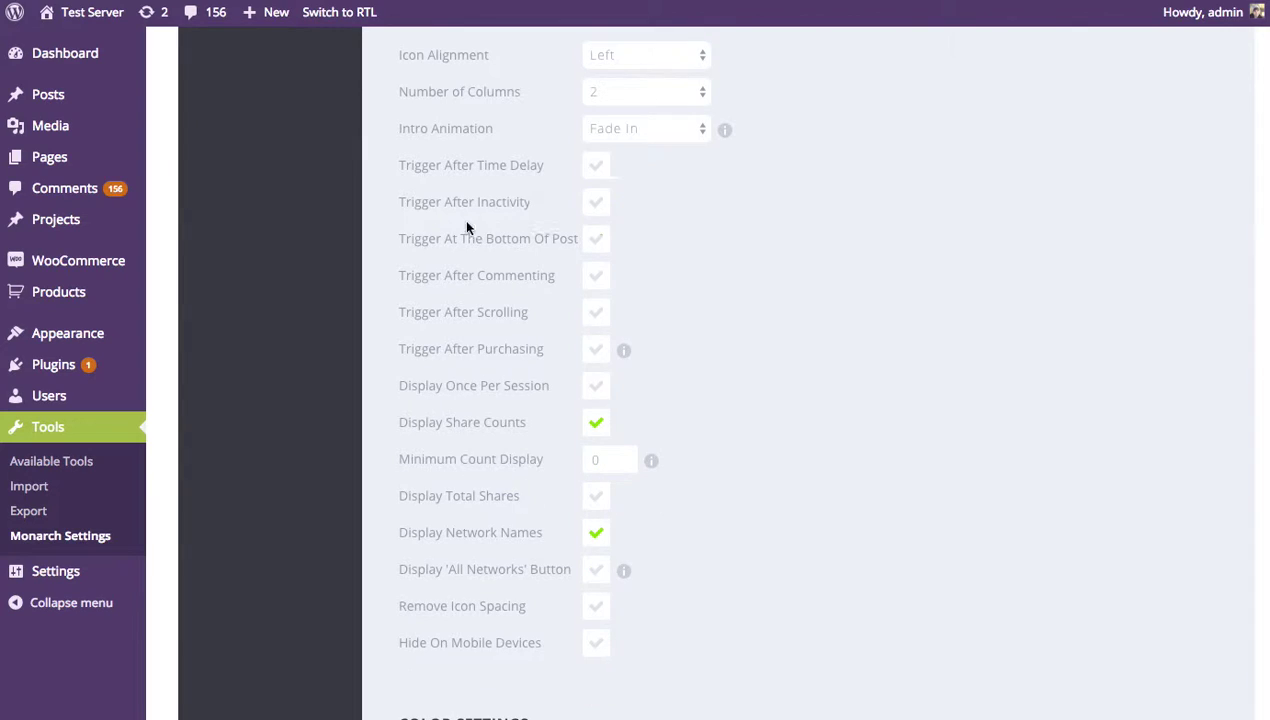
click(600, 246)
scroll(745, 198, down, 5)
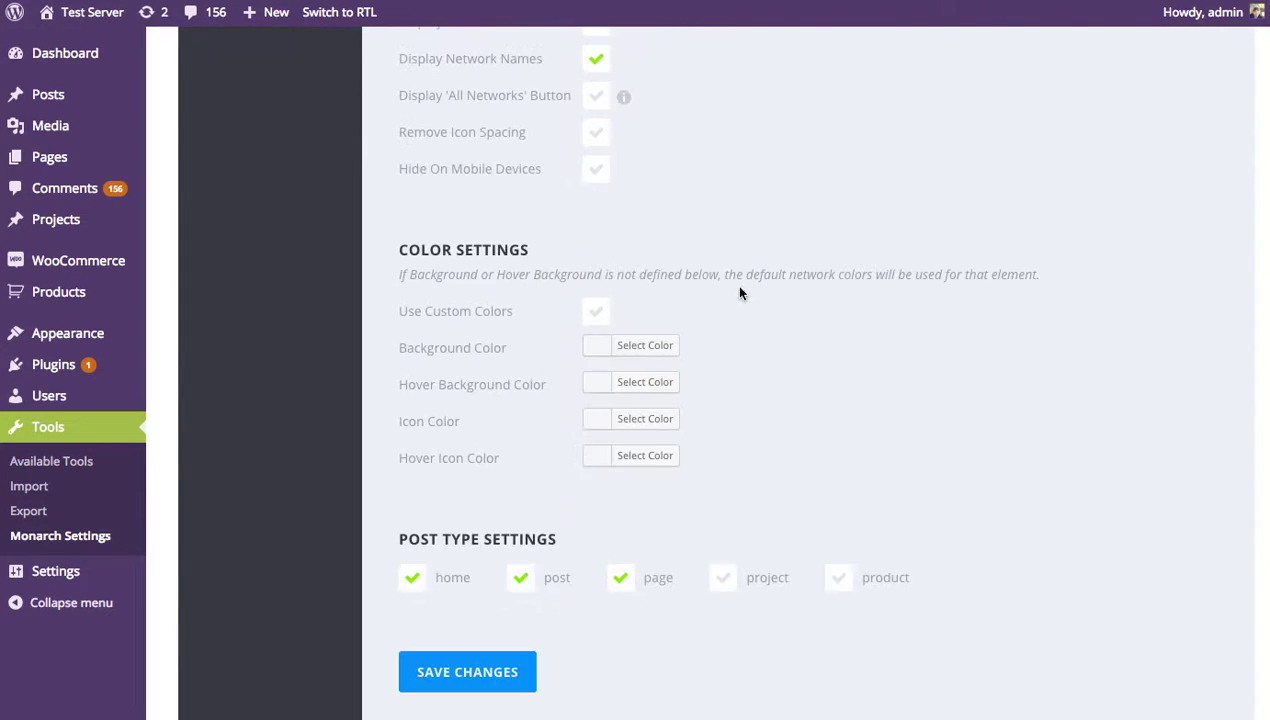
click(473, 672)
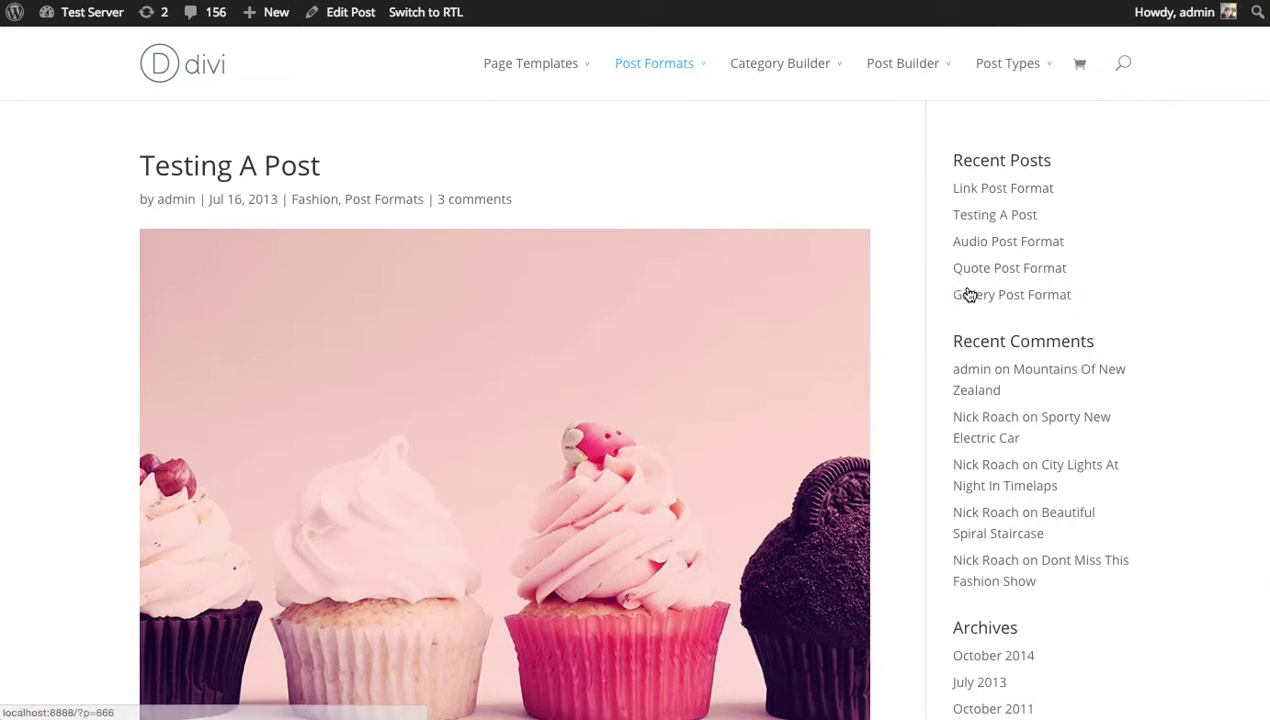
Browse down the Testing A Post page to check the bottom-of-post trigger, and enable Trigger After Commenting in the Monarch settings.
click(970, 294)
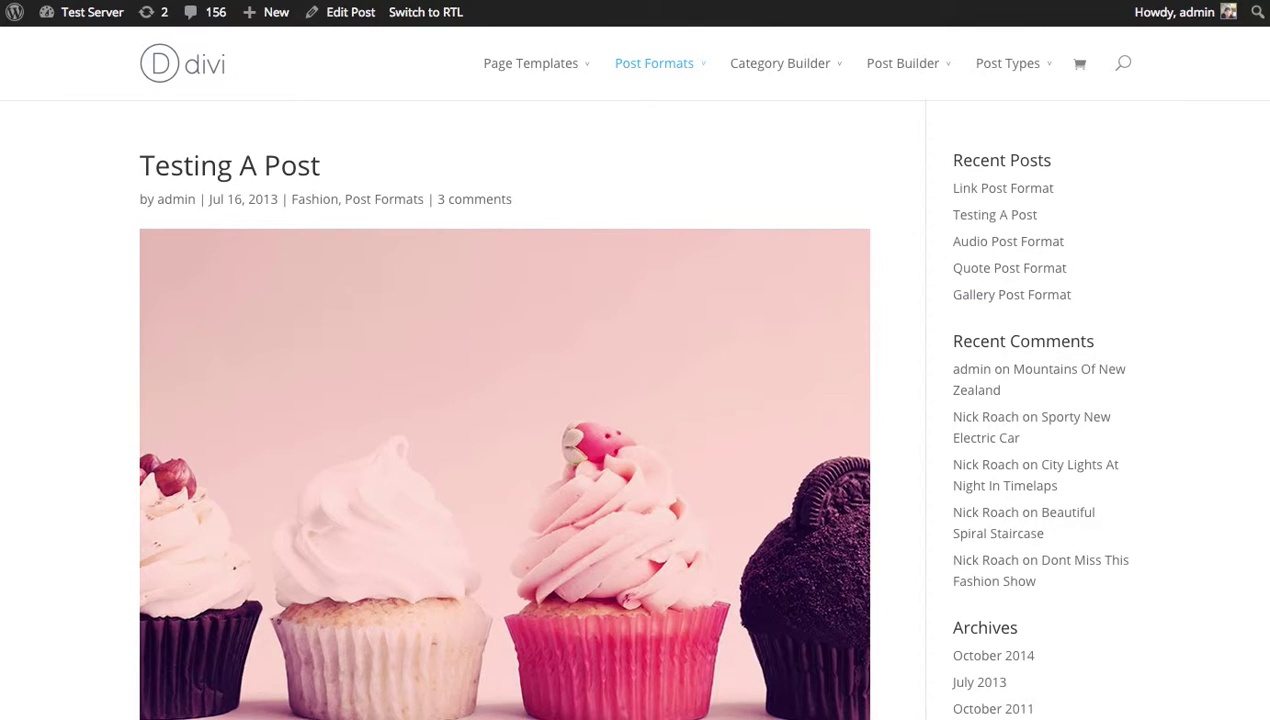
scroll(1260, 312, down, 15)
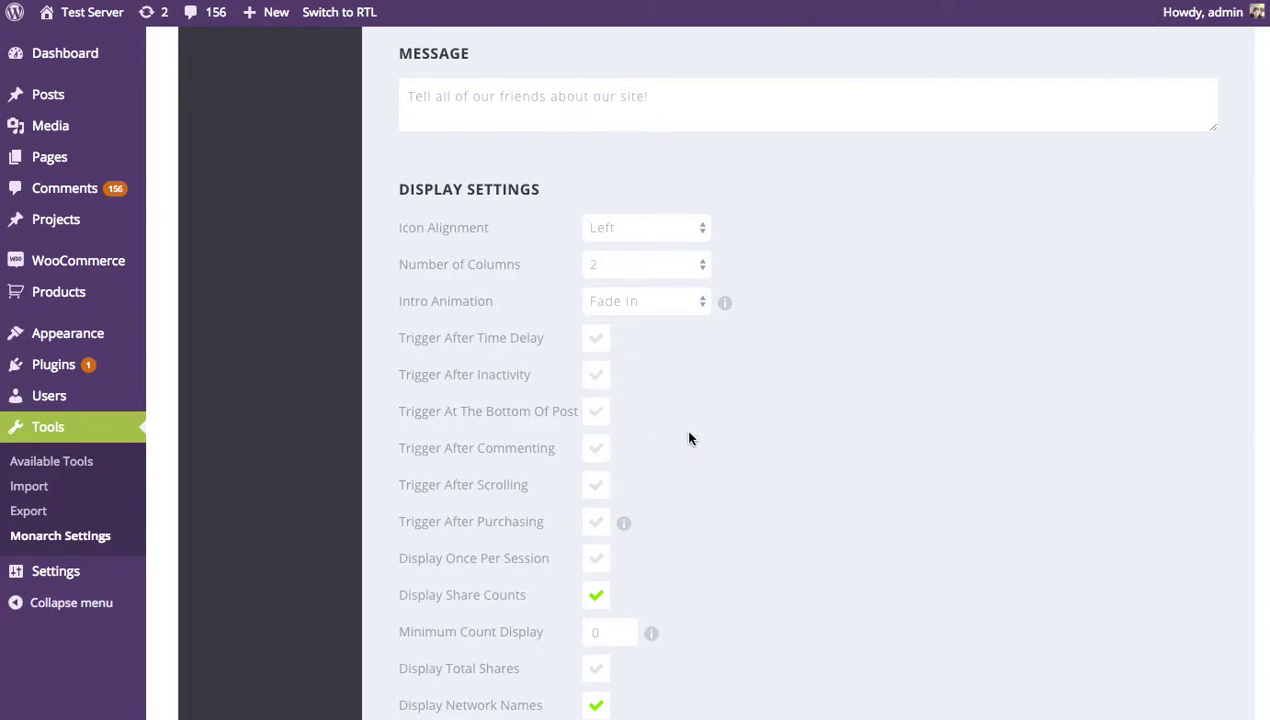
click(596, 449)
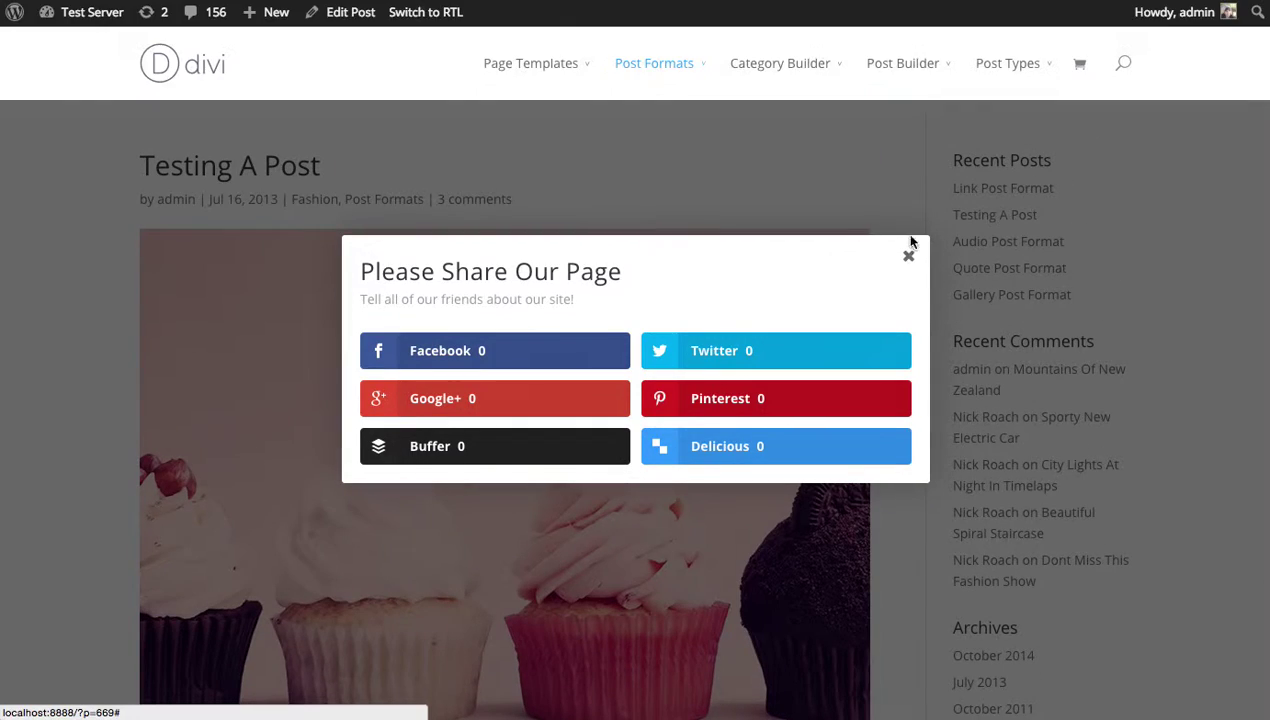
Close the pop-up on Testing A Post, go down to the comments to trigger it again and close it.
click(907, 253)
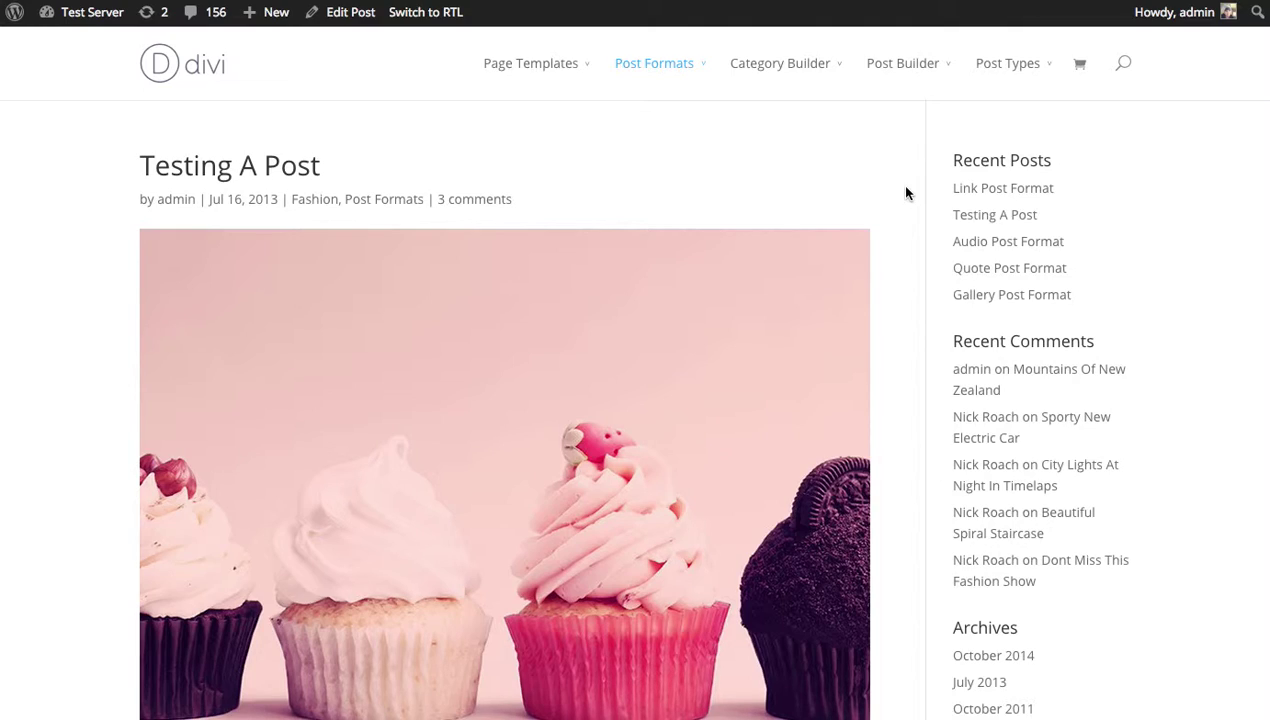
scroll(828, 240, down, 20)
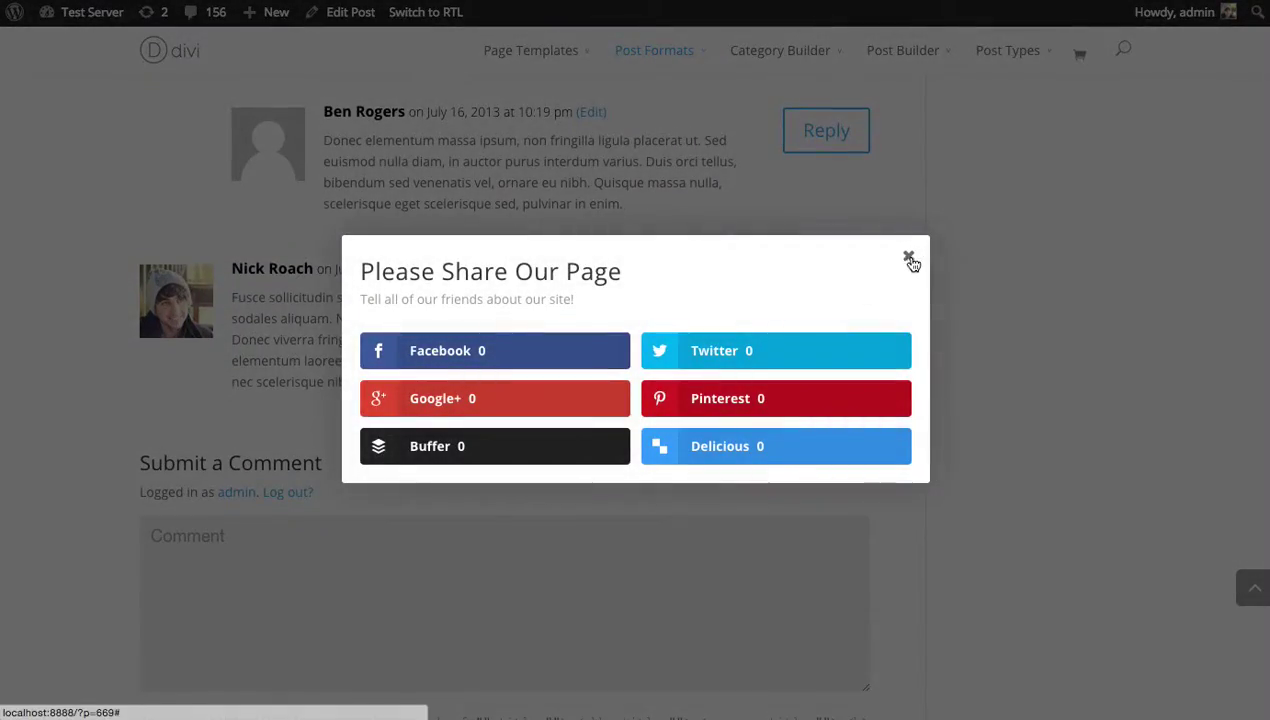
click(908, 256)
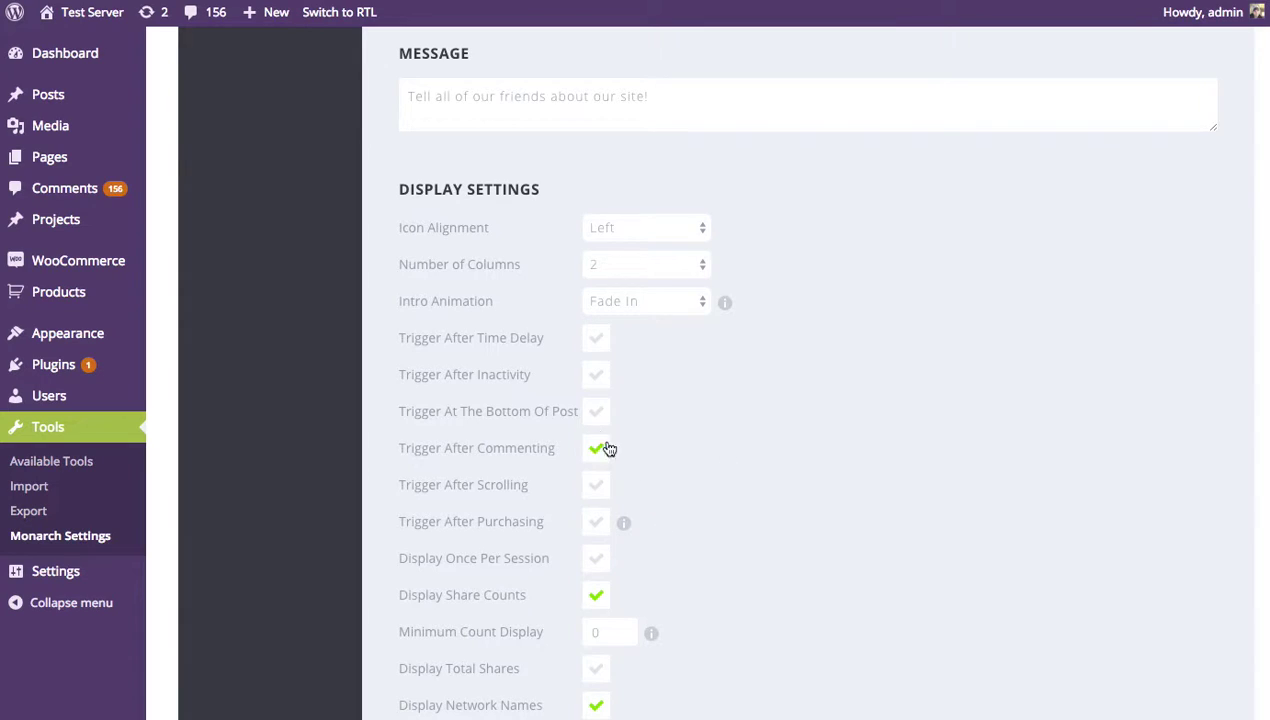
Save the changes, submit the comment "Test comment" on the Testing A Post page and close the sharing pop-up.
click(507, 496)
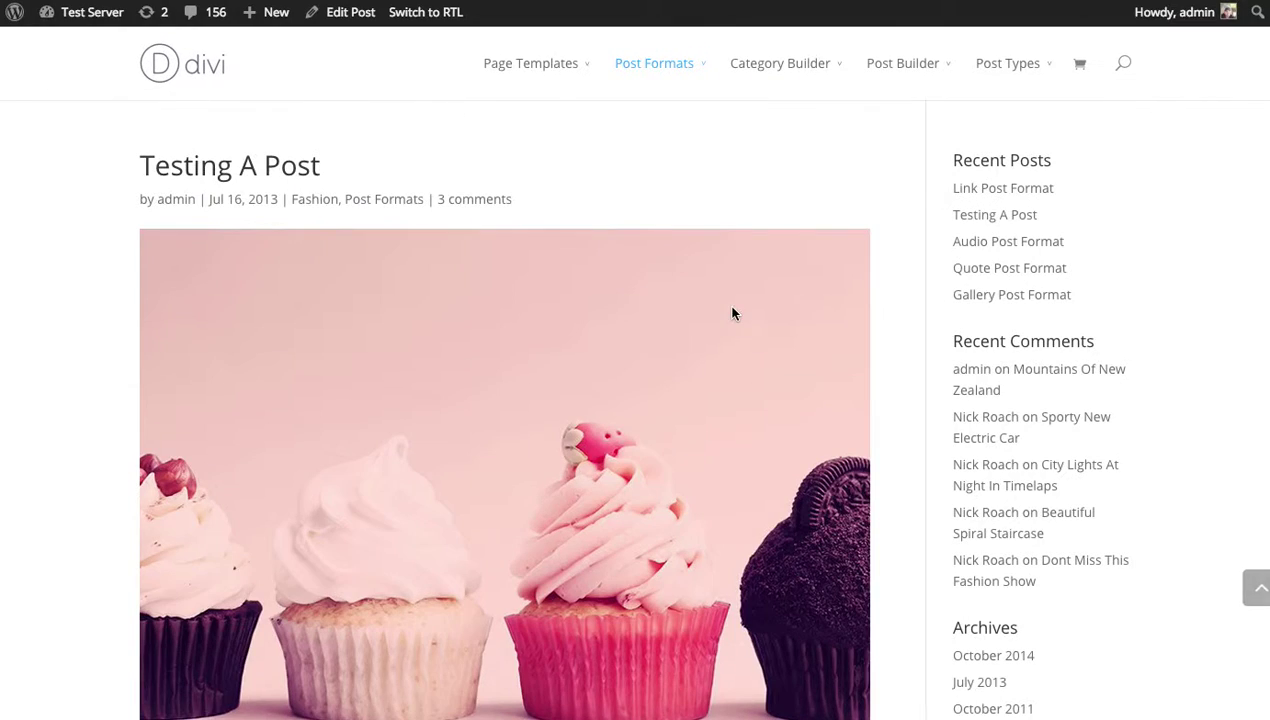
scroll(975, 266, down, 15)
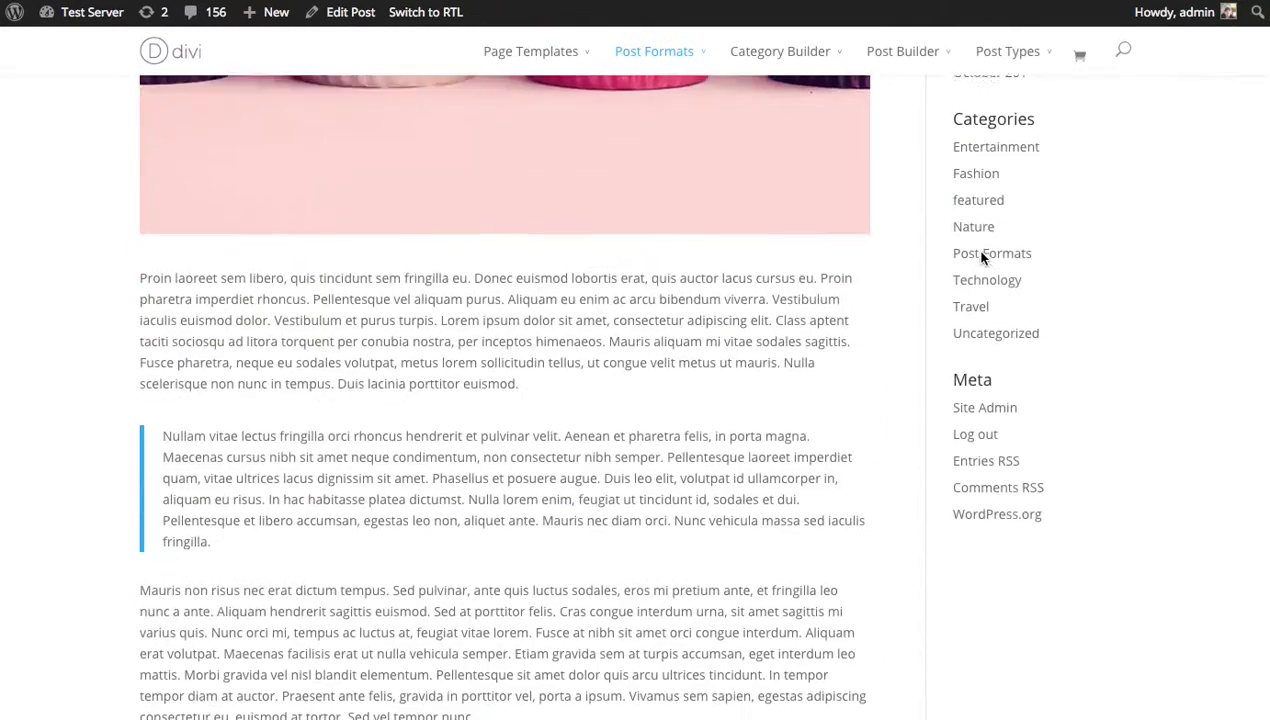
scroll(975, 266, down, 1)
click(424, 399)
text(Test comment)
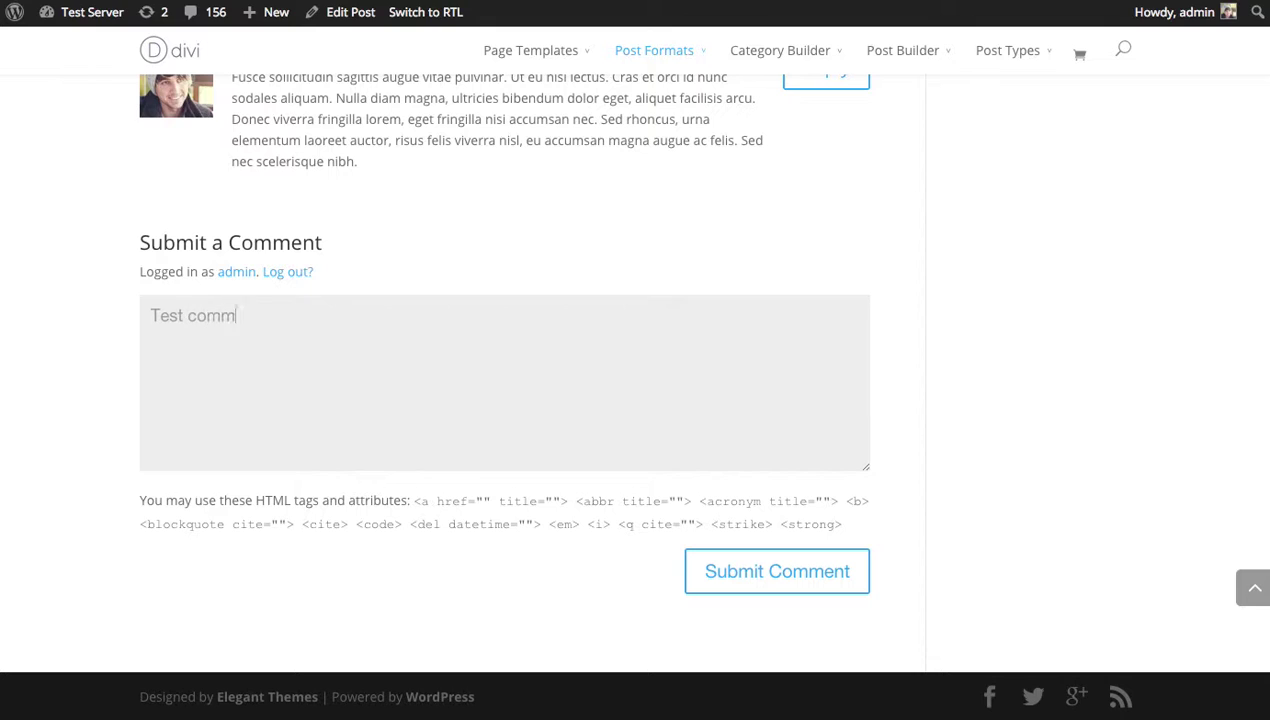
click(798, 594)
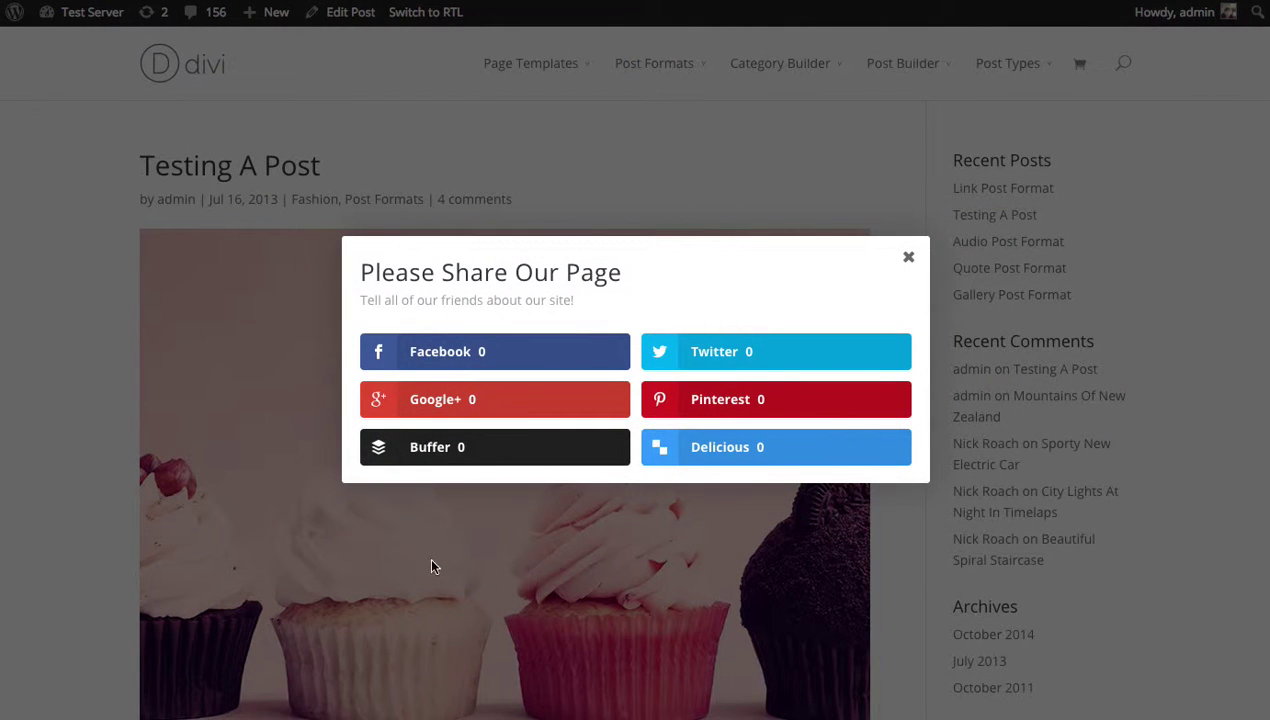
click(910, 261)
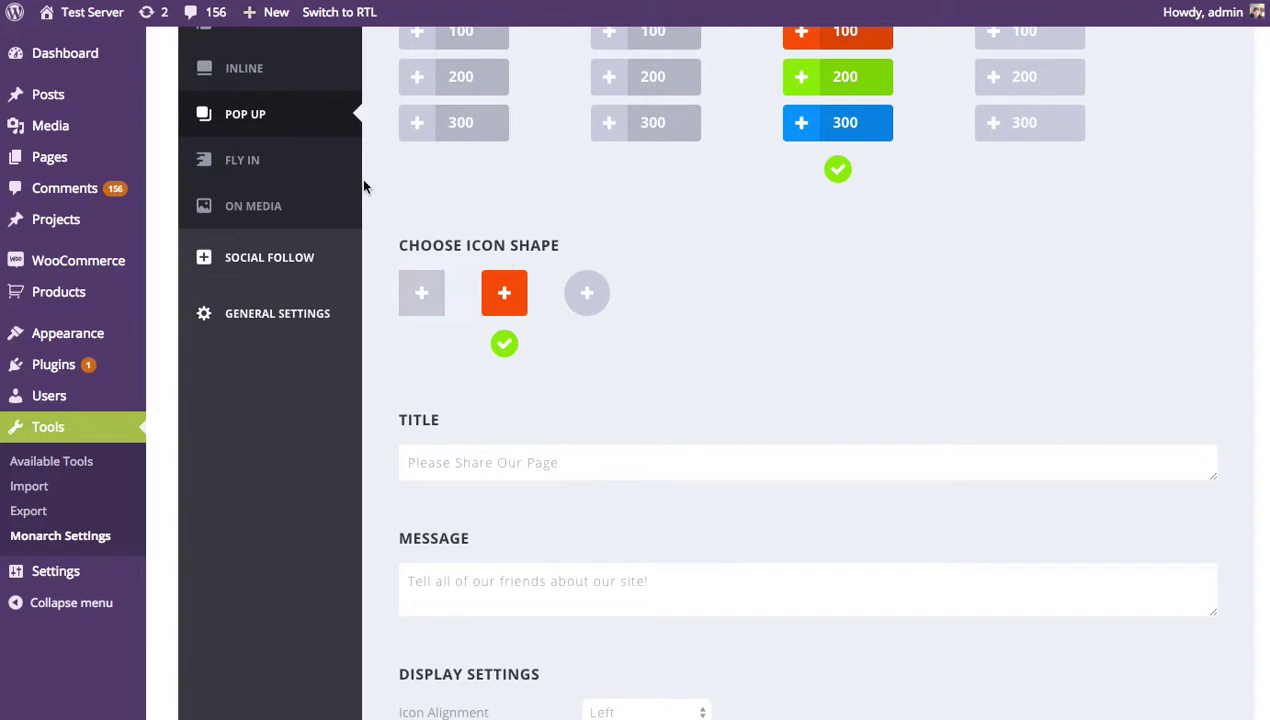
Turn off Trigger After Commenting, enable Trigger After Scrolling and save the changes.
scroll(783, 358, down, 2)
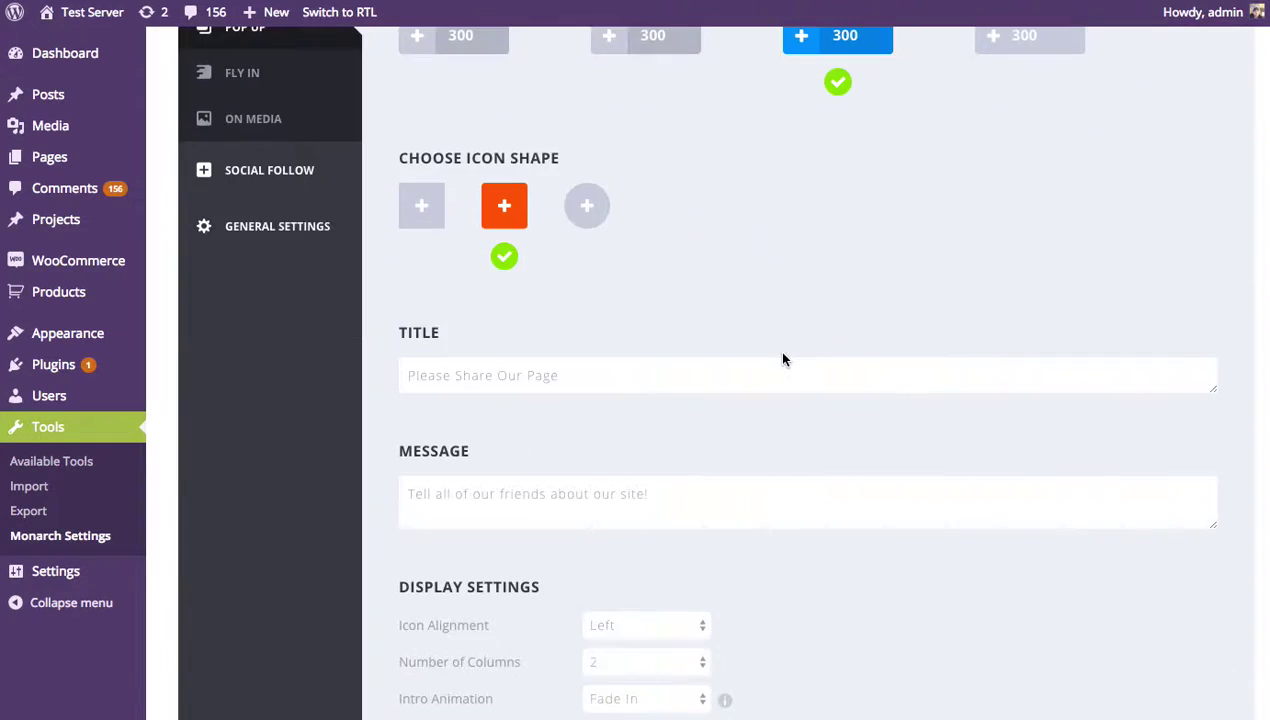
scroll(783, 358, down, 10)
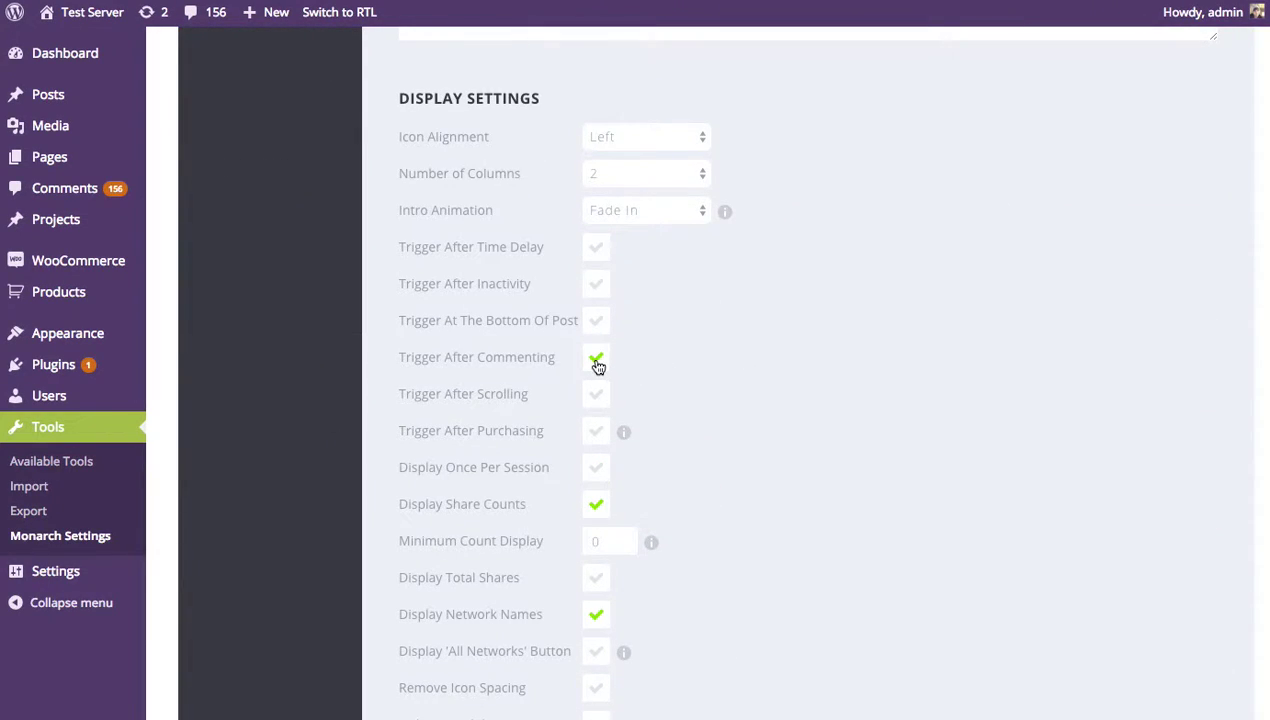
click(594, 394)
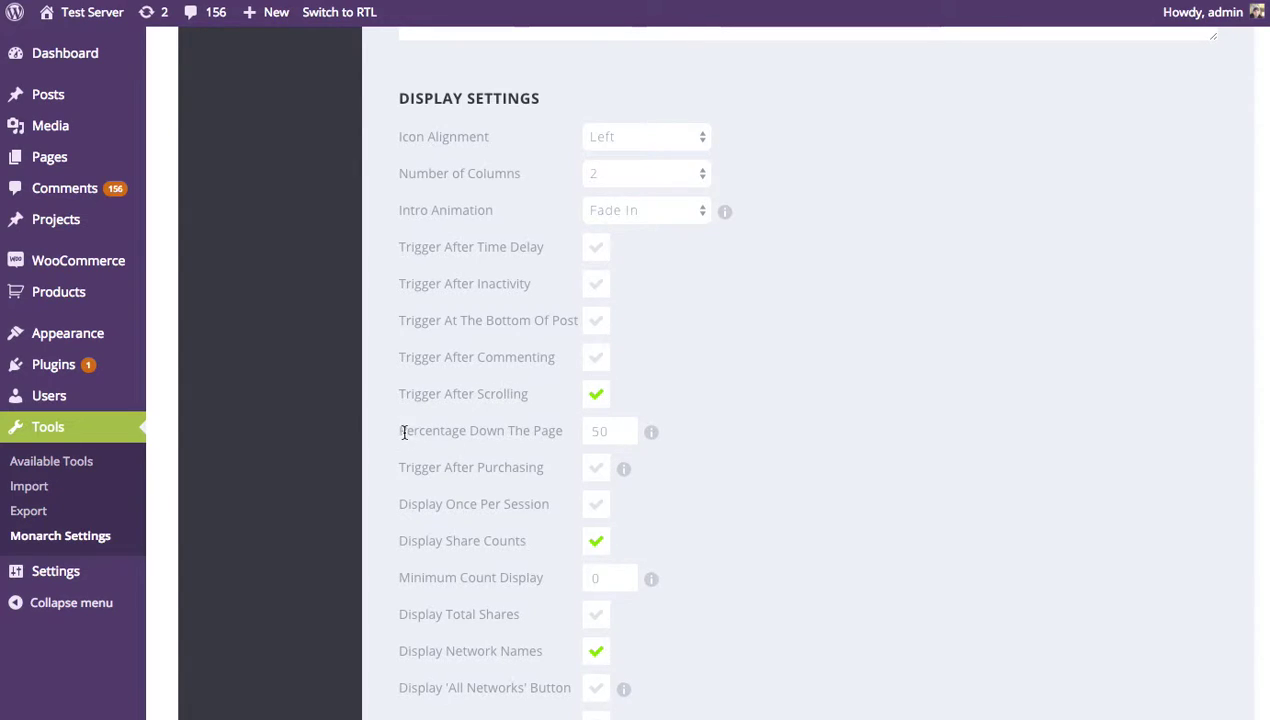
drag(397, 431, 485, 432)
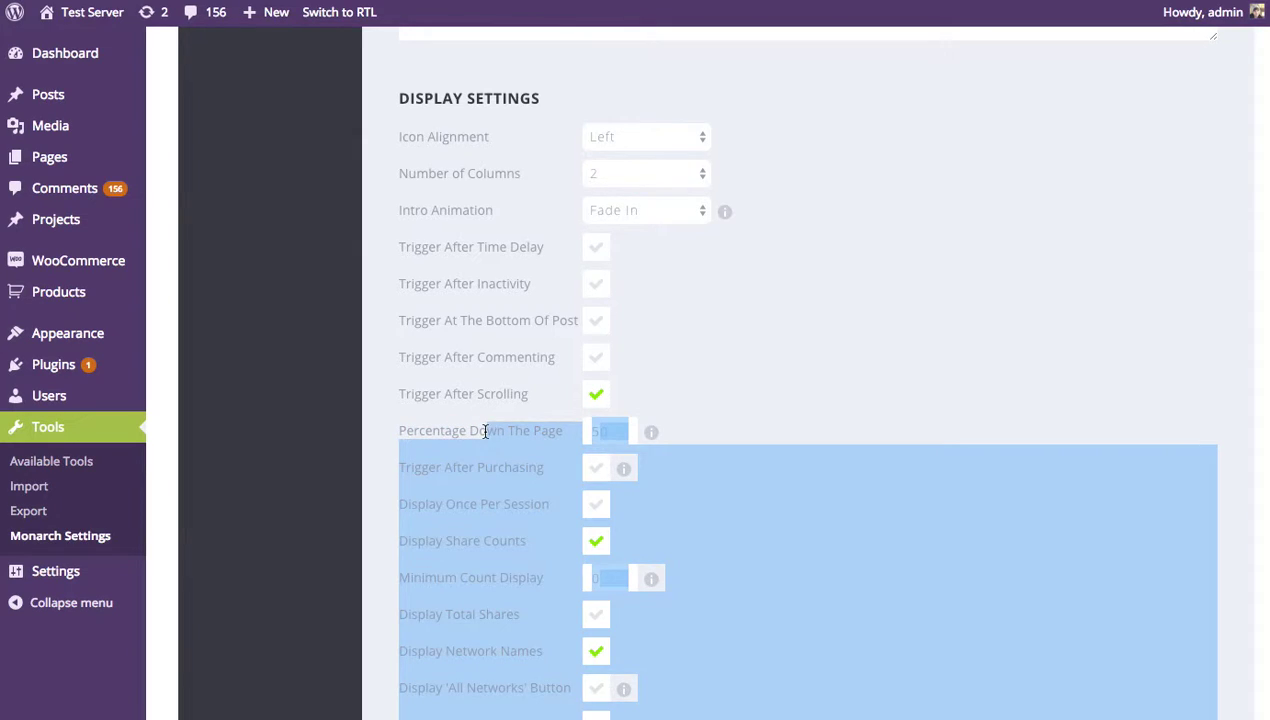
click(504, 426)
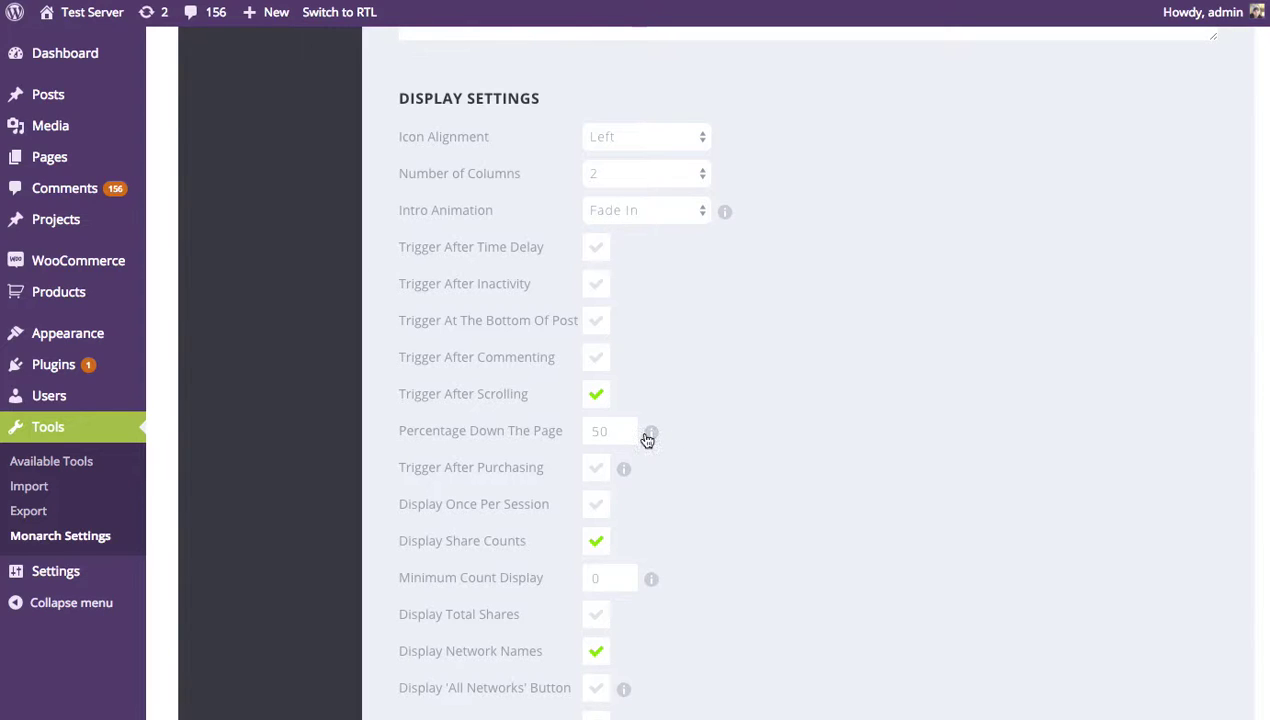
scroll(825, 450, down, 10)
click(445, 490)
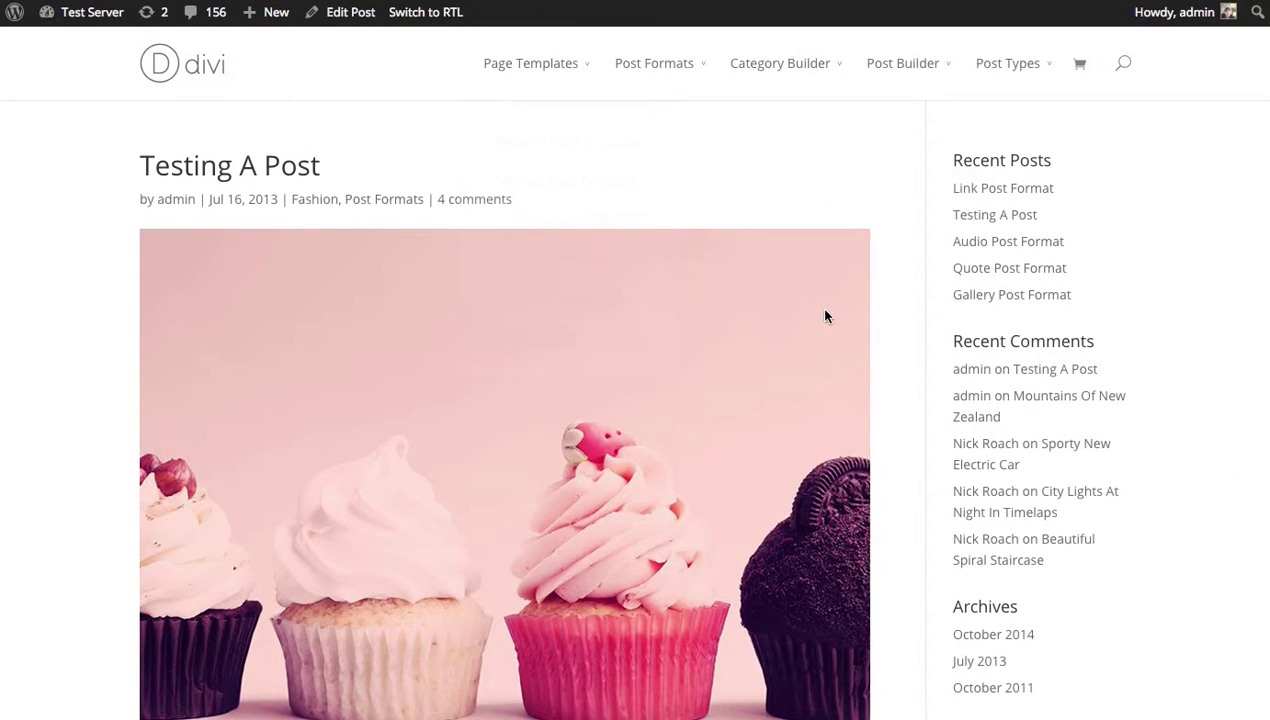
Move down the Testing A Post page to check the scrolling trigger and close the pop-up.
click(1018, 292)
scroll(1018, 292, down, 10)
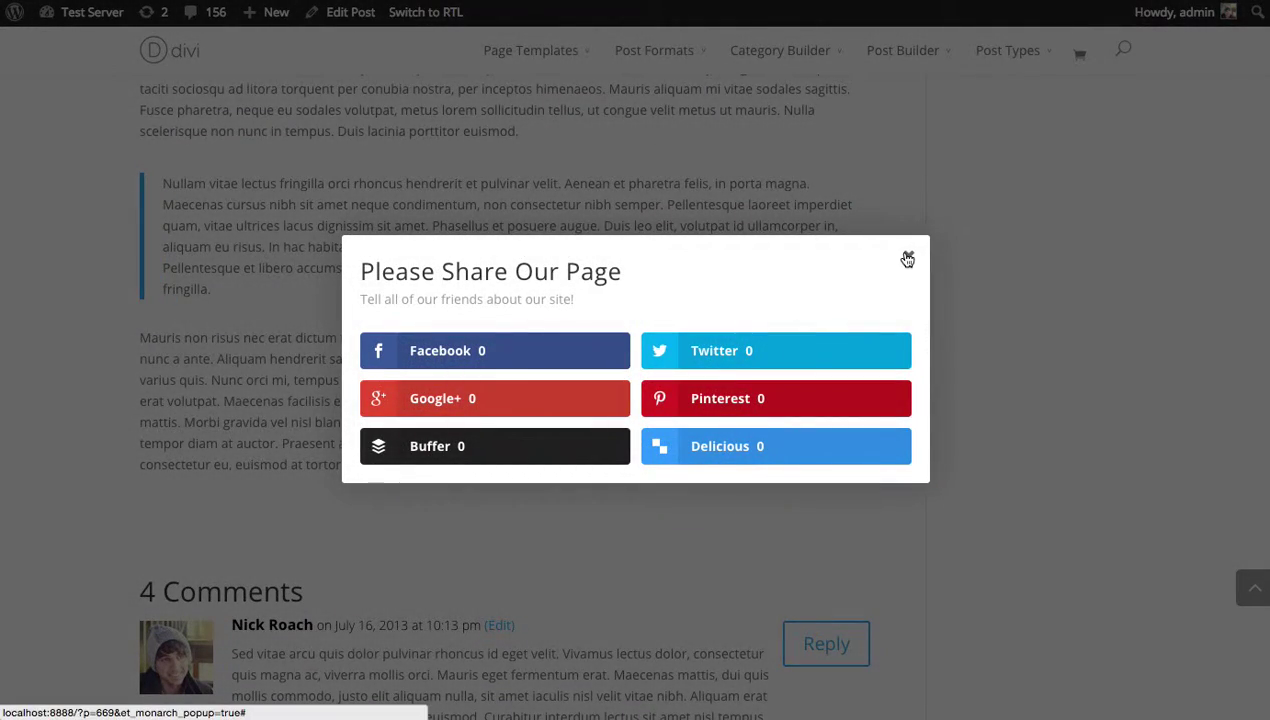
click(907, 259)
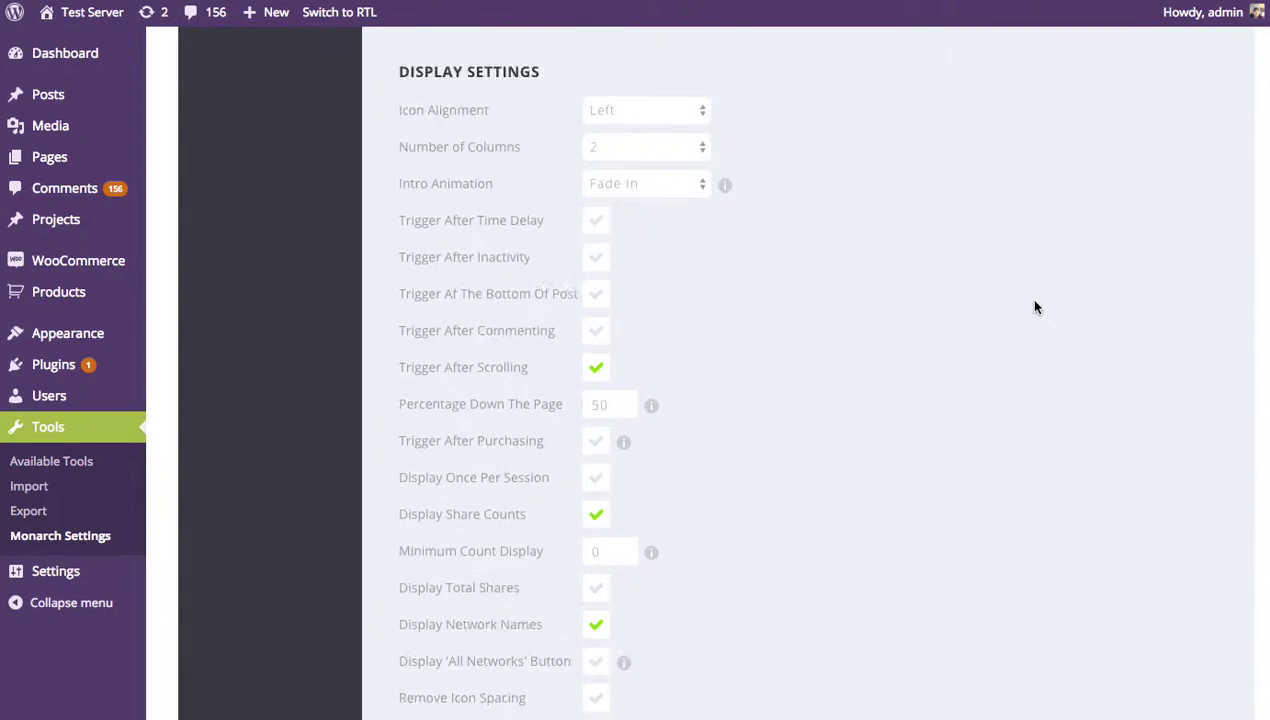
Turn off Trigger After Scrolling and enable both Trigger After Purchasing and Trigger After Time Delay.
scroll(1034, 301, down, 1)
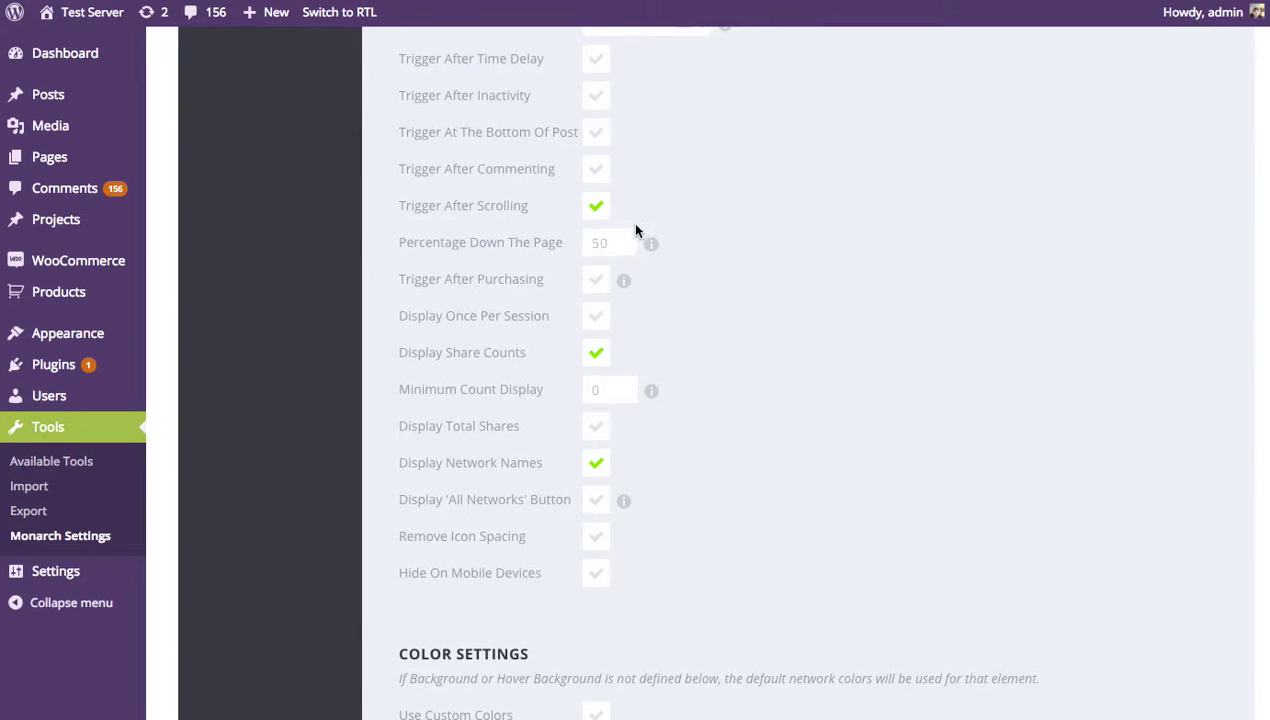
click(596, 207)
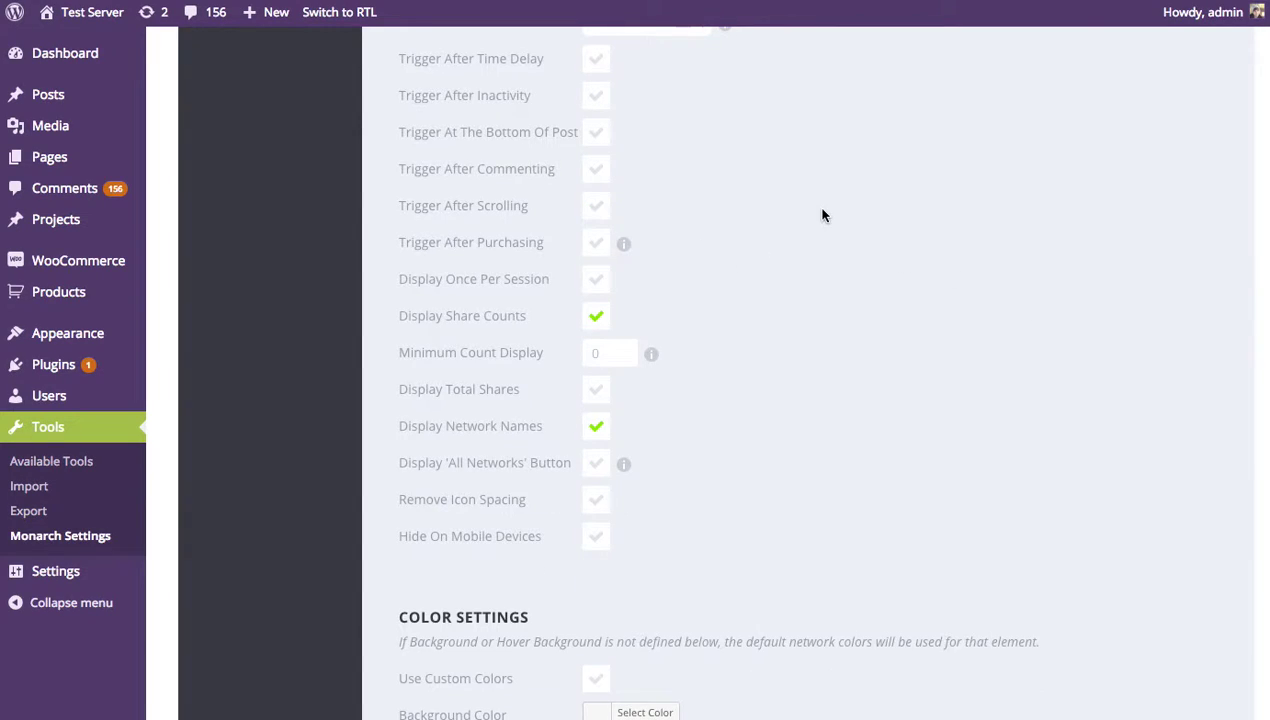
click(597, 251)
scroll(721, 276, up, 1)
click(593, 93)
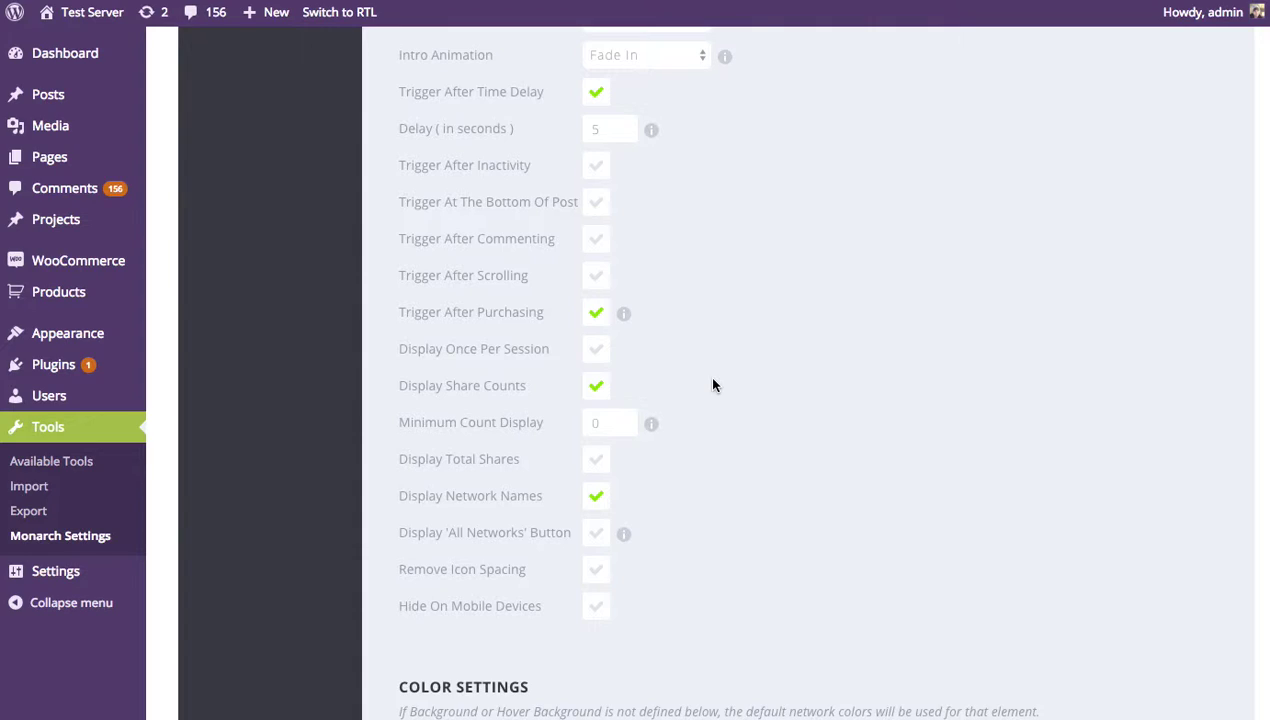
Try Display Once Per Session with session durations of 1 and 7 days and turn the option off again.
click(598, 351)
click(596, 350)
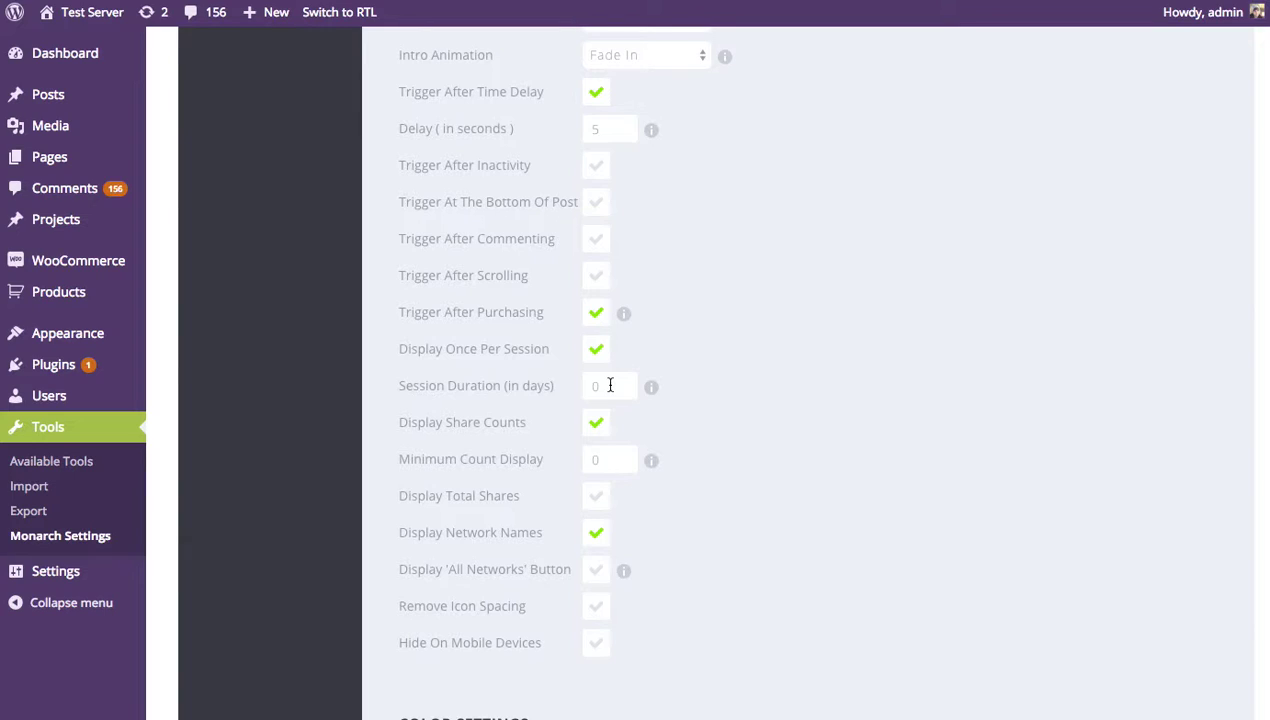
key(BackSpace)
text(1)
key(BackSpace)
text(7)
click(598, 351)
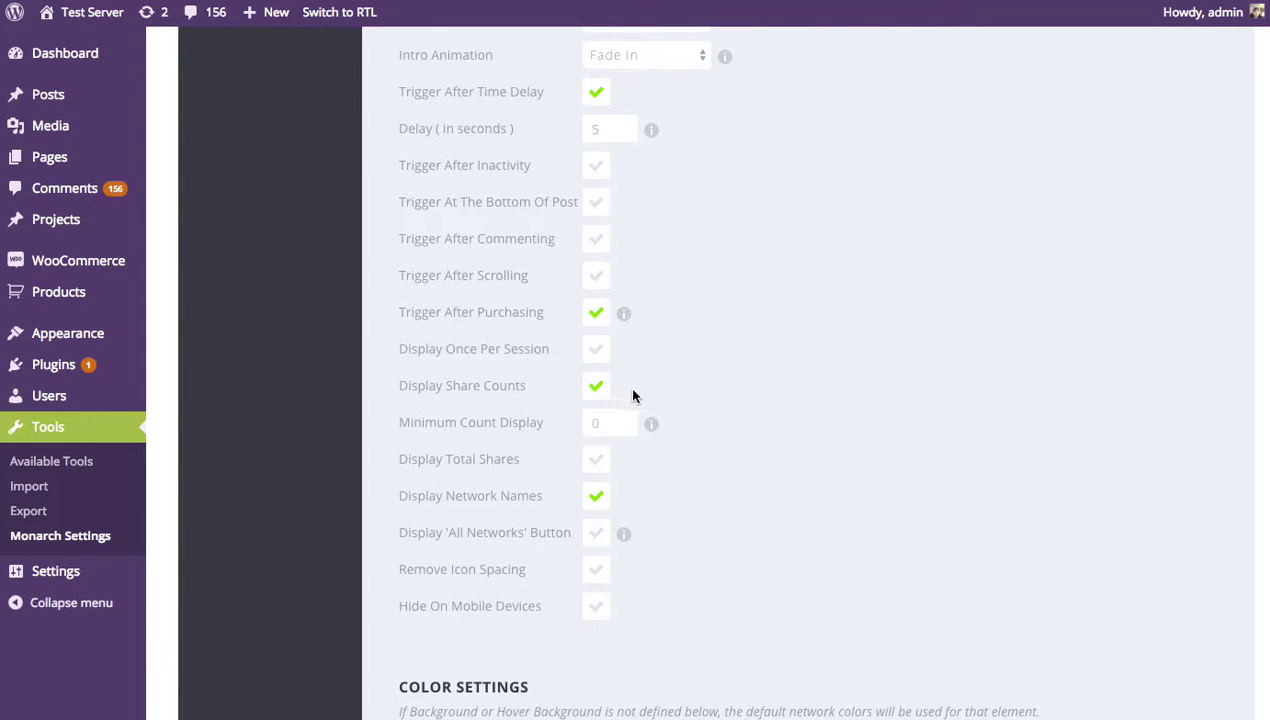
Turn off Display Share Counts, enable Trigger At The Bottom Of Post, and save and preview the result on Testing A Post.
click(600, 386)
scroll(704, 415, up, 2)
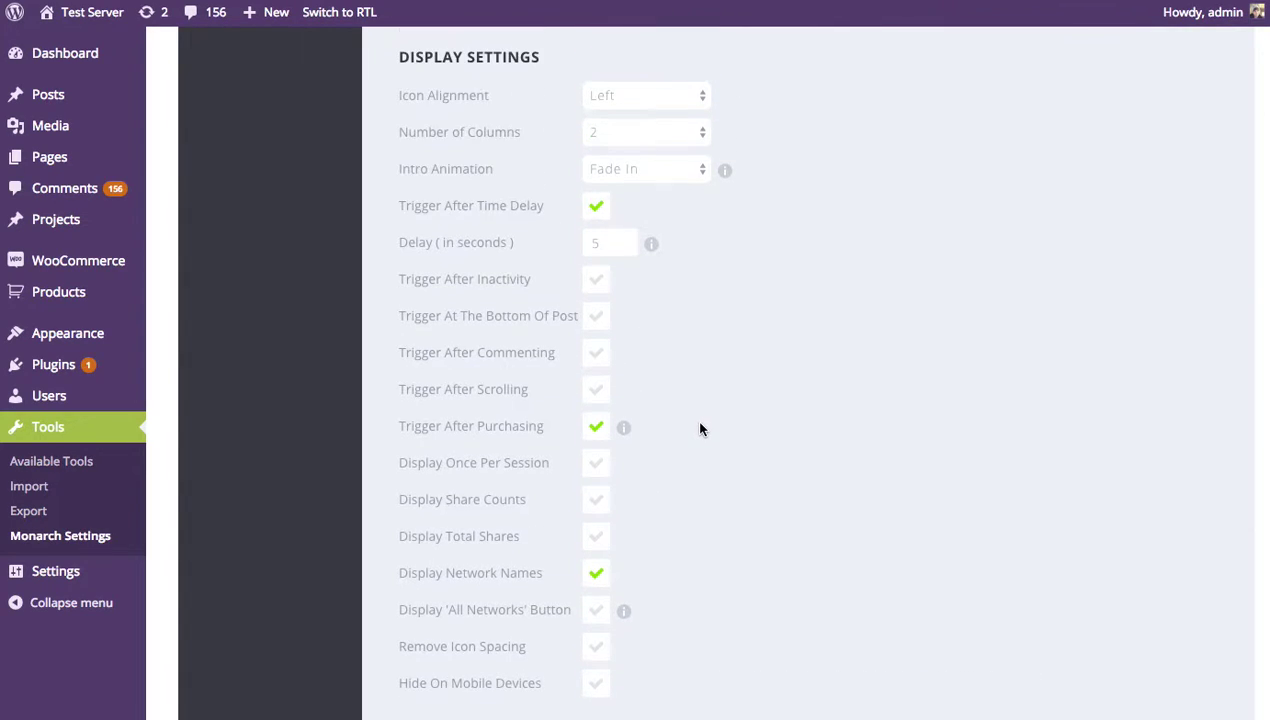
click(598, 352)
click(597, 320)
scroll(616, 455, down, 10)
click(499, 487)
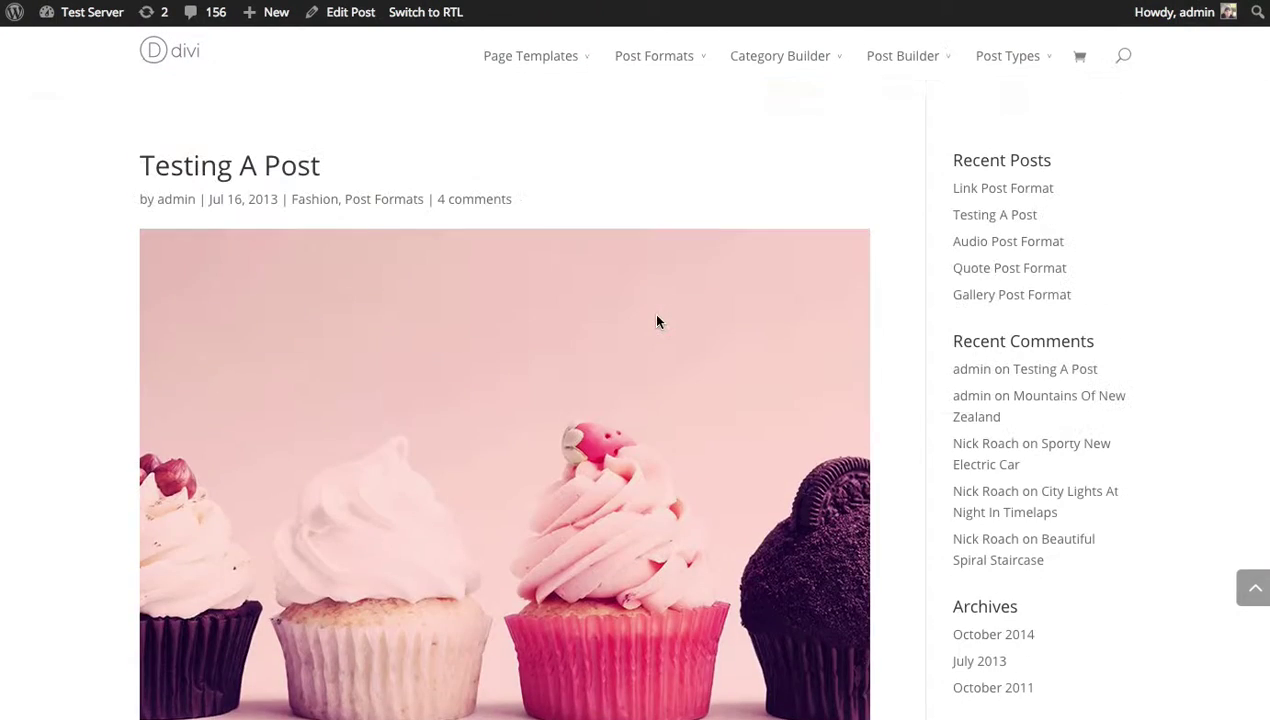
scroll(740, 298, down, 15)
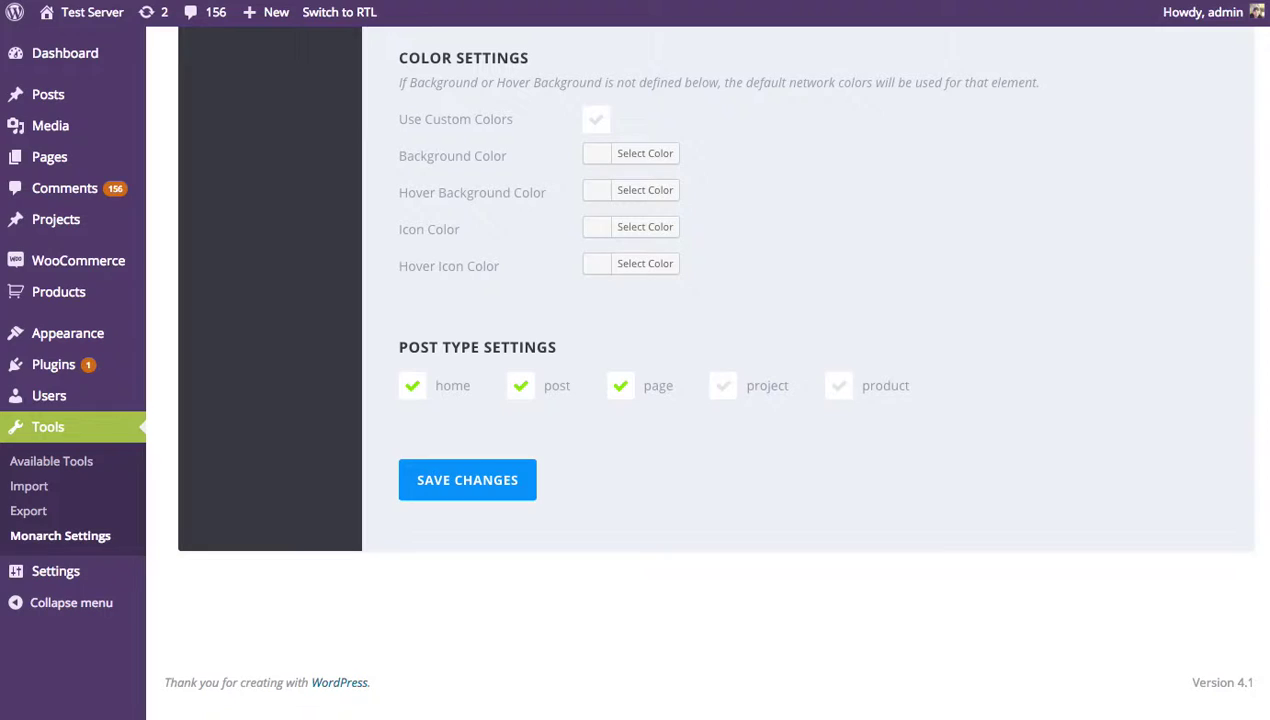
Enable Display Share Counts and Display Total Shares for the pop-up and save the changes.
scroll(814, 272, up, 5)
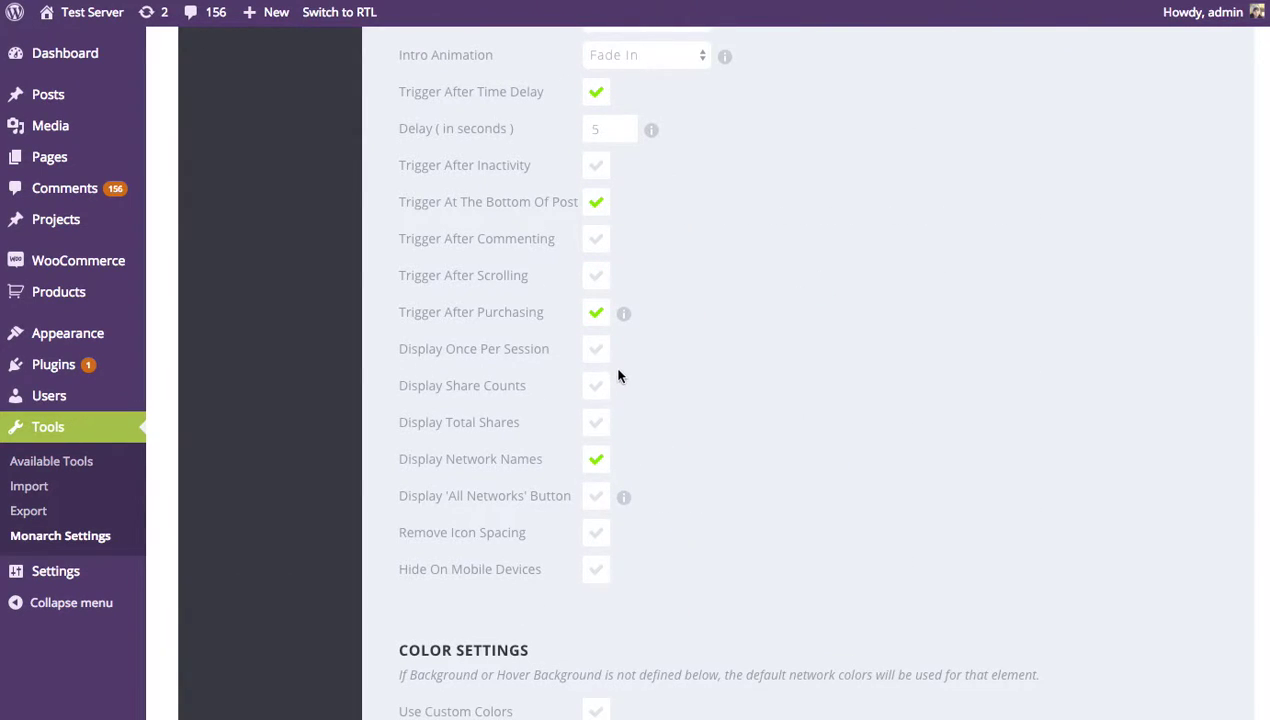
click(597, 387)
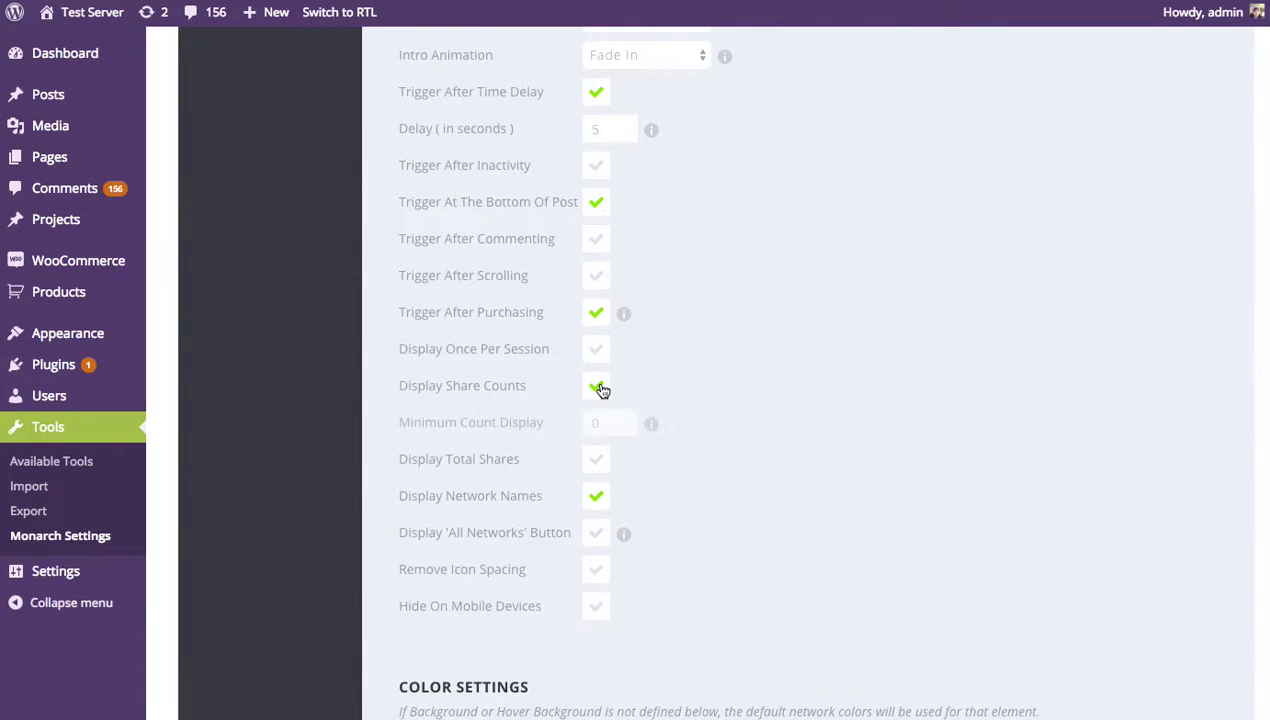
click(597, 463)
click(597, 463)
scroll(754, 476, down, 6)
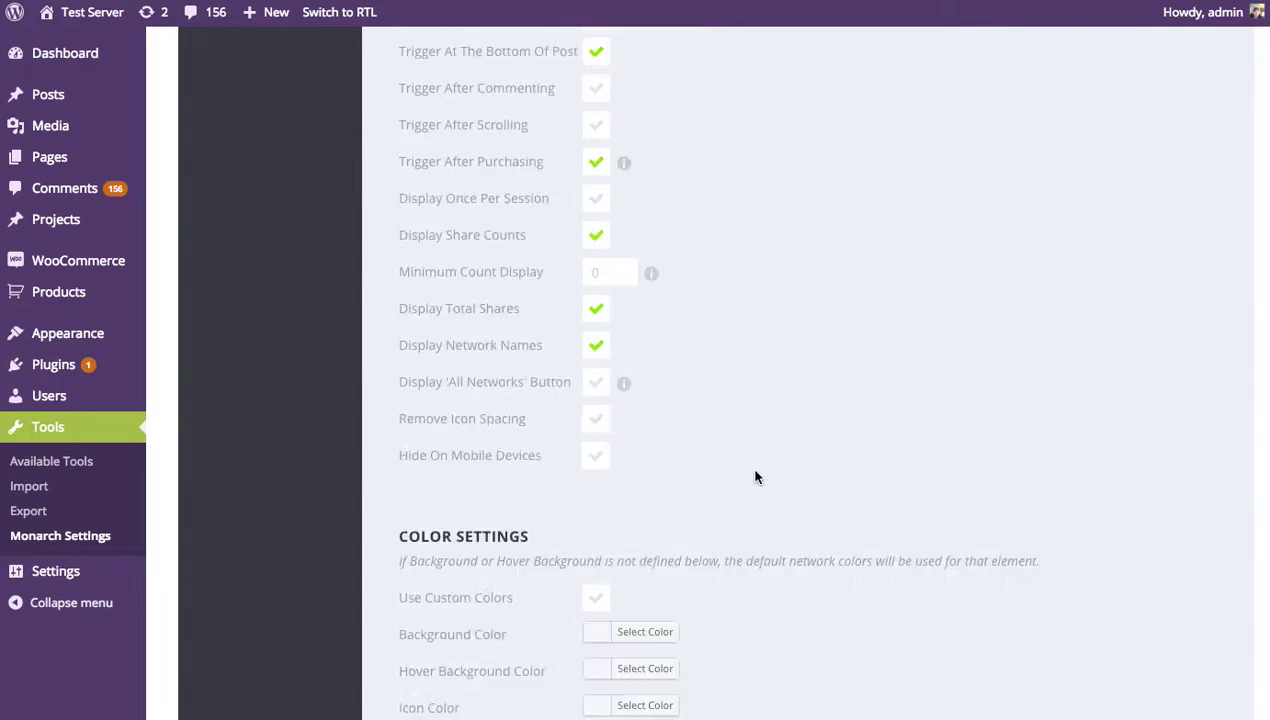
click(467, 480)
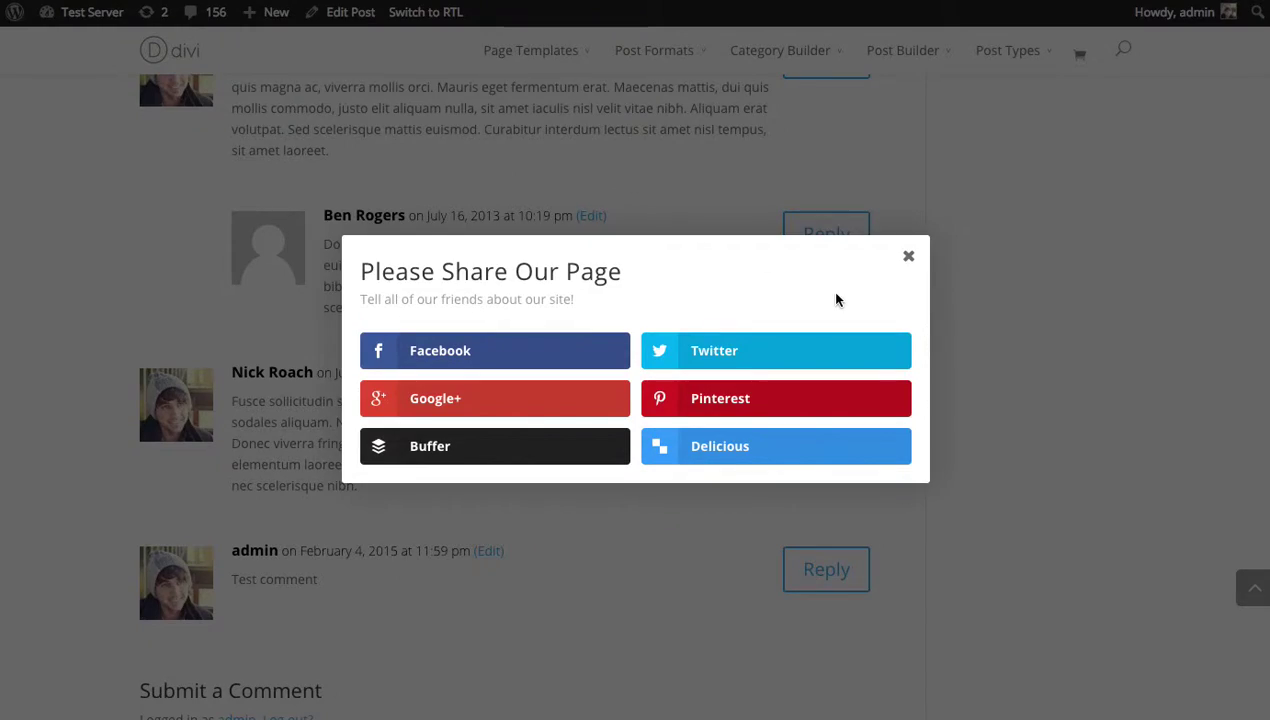
Close the share pop-up on Testing A Post and check its trigger at the bottom of the post.
scroll(828, 290, up, 10)
key(Escape)
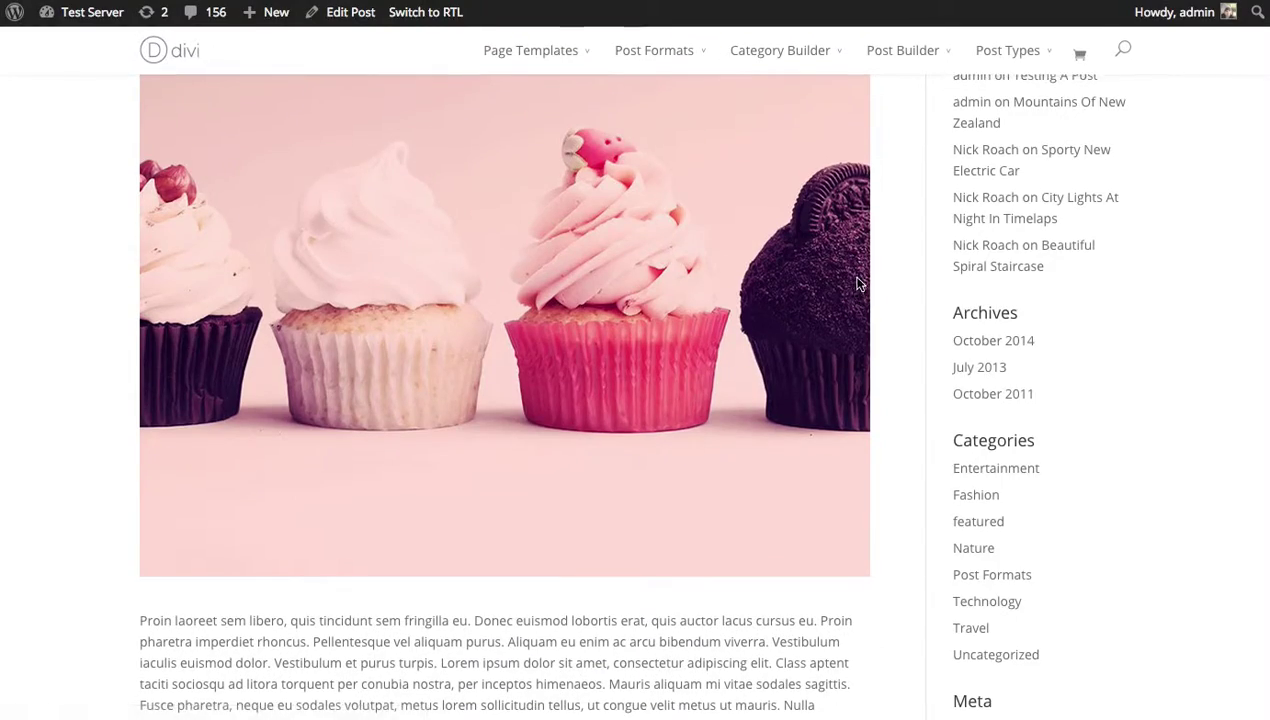
scroll(877, 279, down, 10)
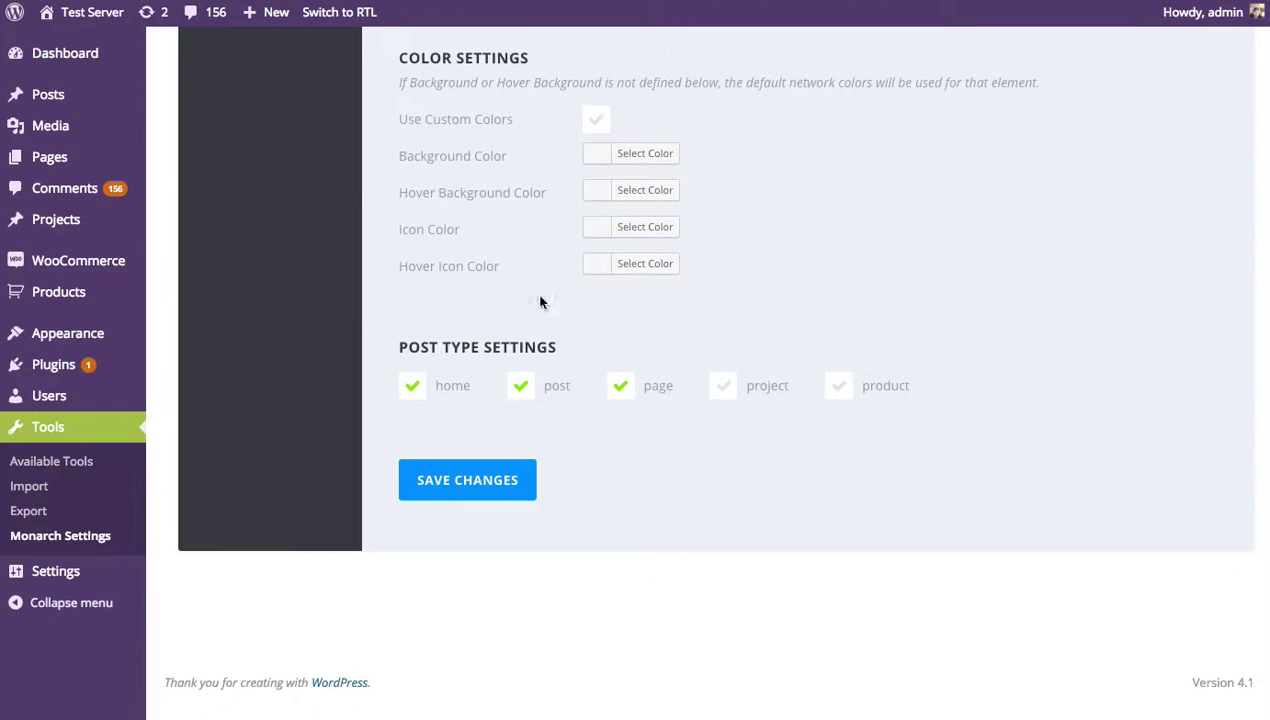
Remove Delicious from the social sharing networks in the Monarch settings.
scroll(814, 320, up, 5)
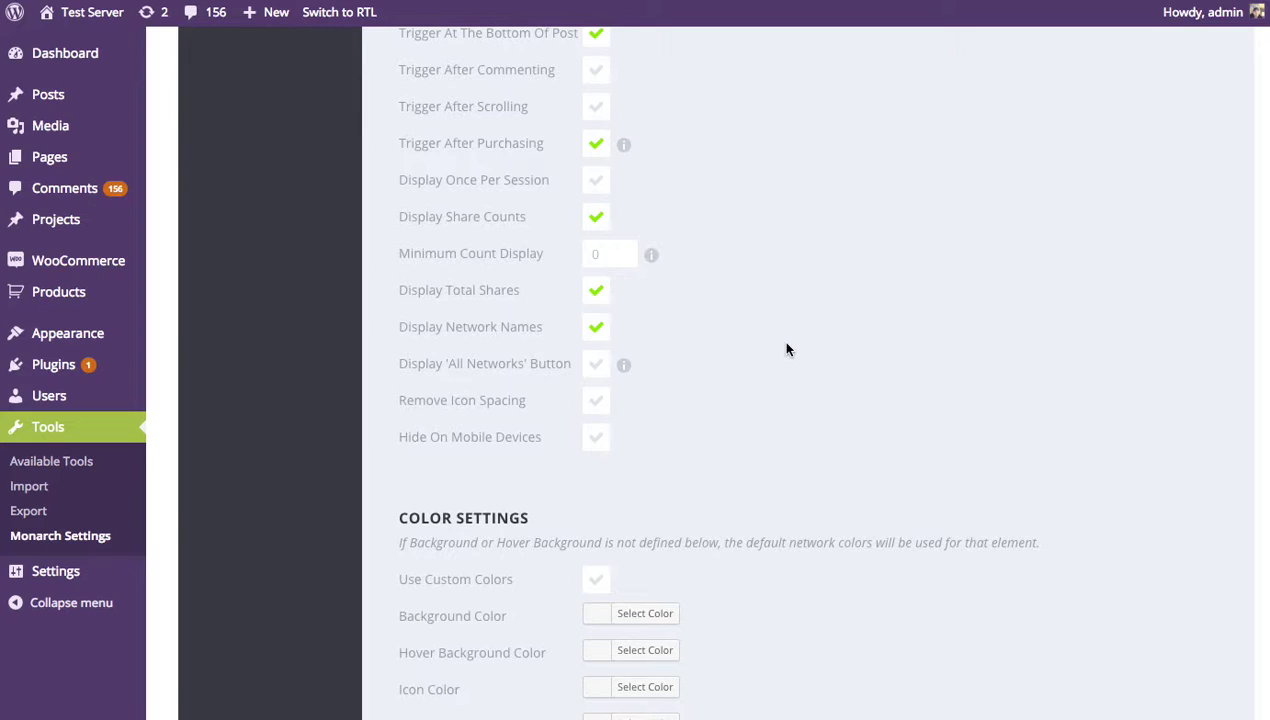
scroll(786, 349, up, 15)
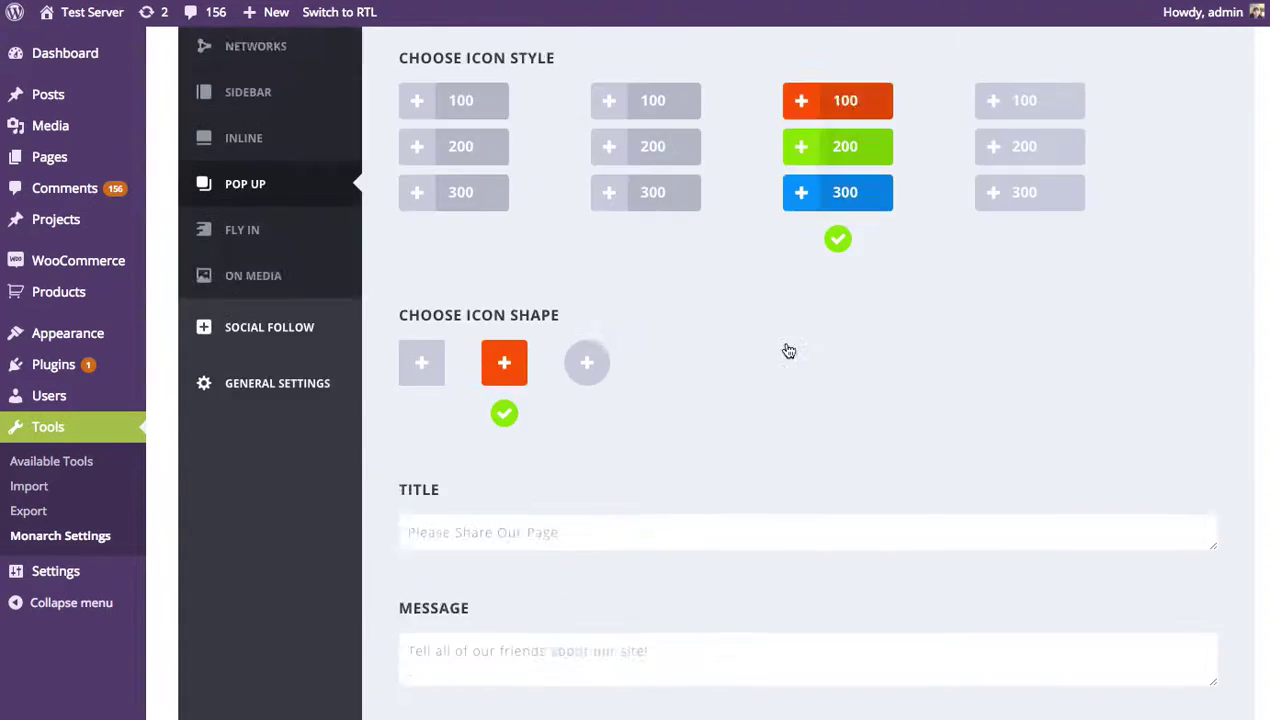
click(280, 236)
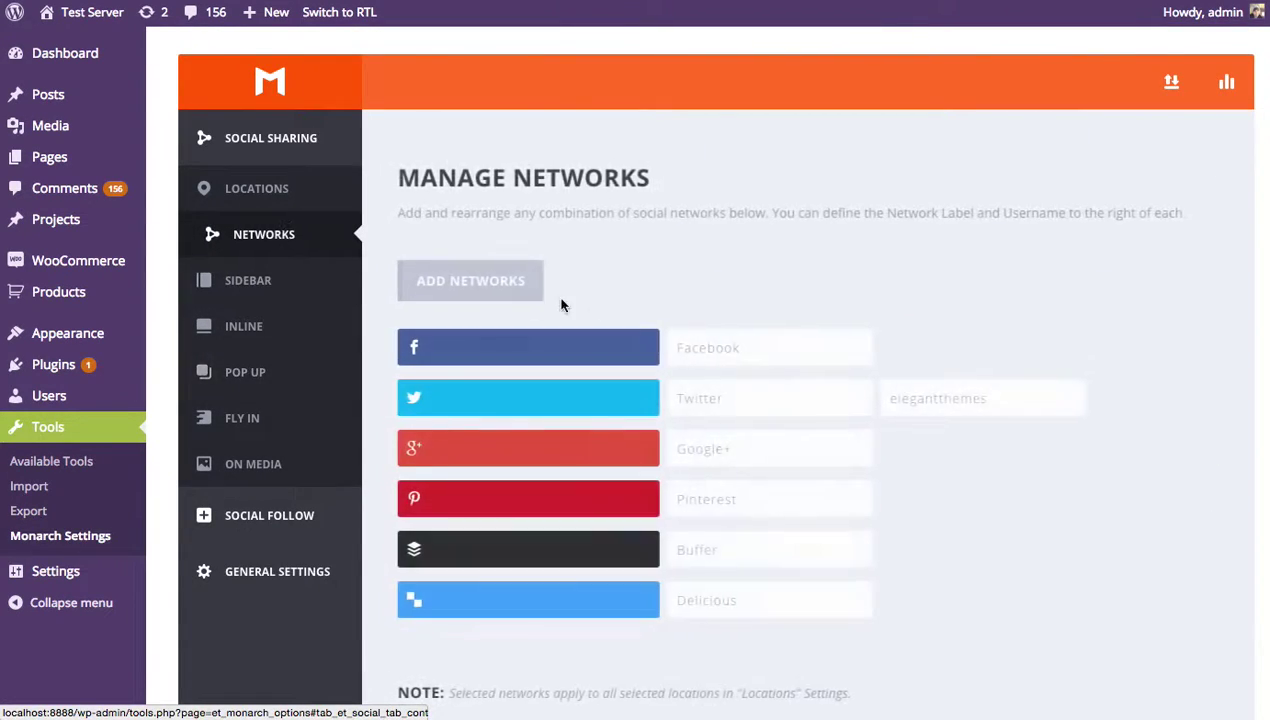
scroll(650, 380, down, 2)
click(649, 508)
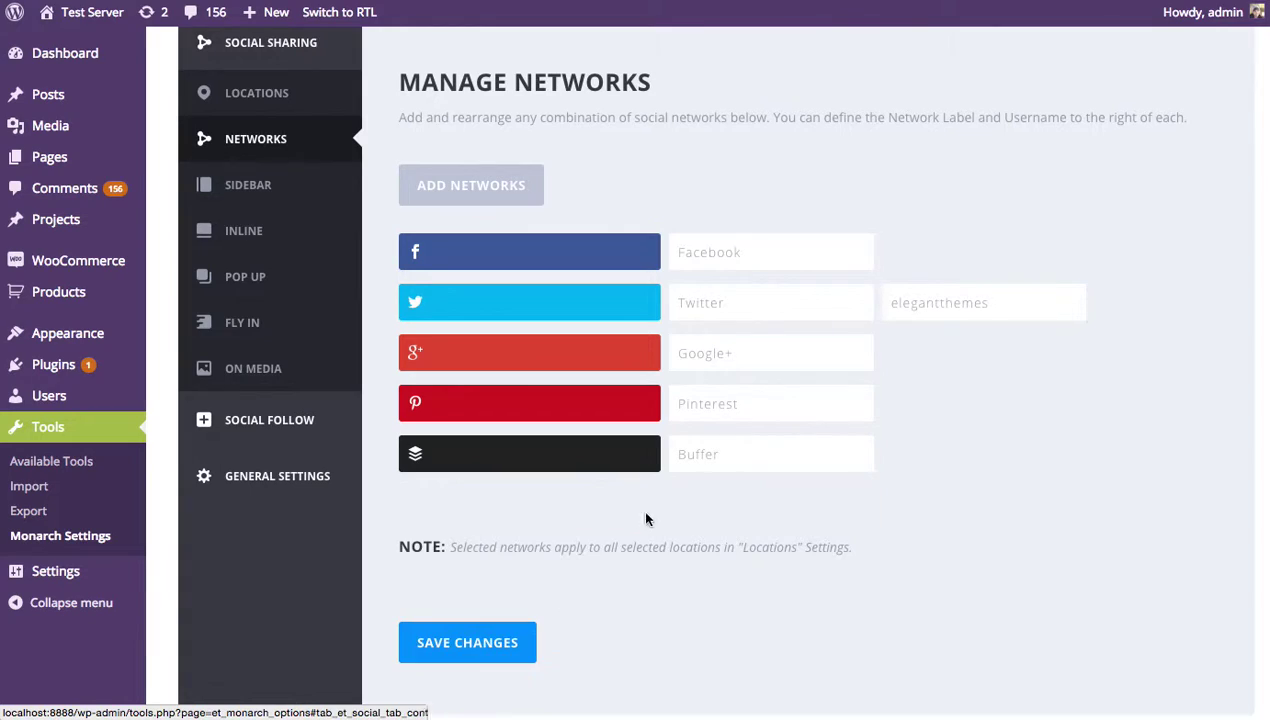
mouse_move(560, 450)
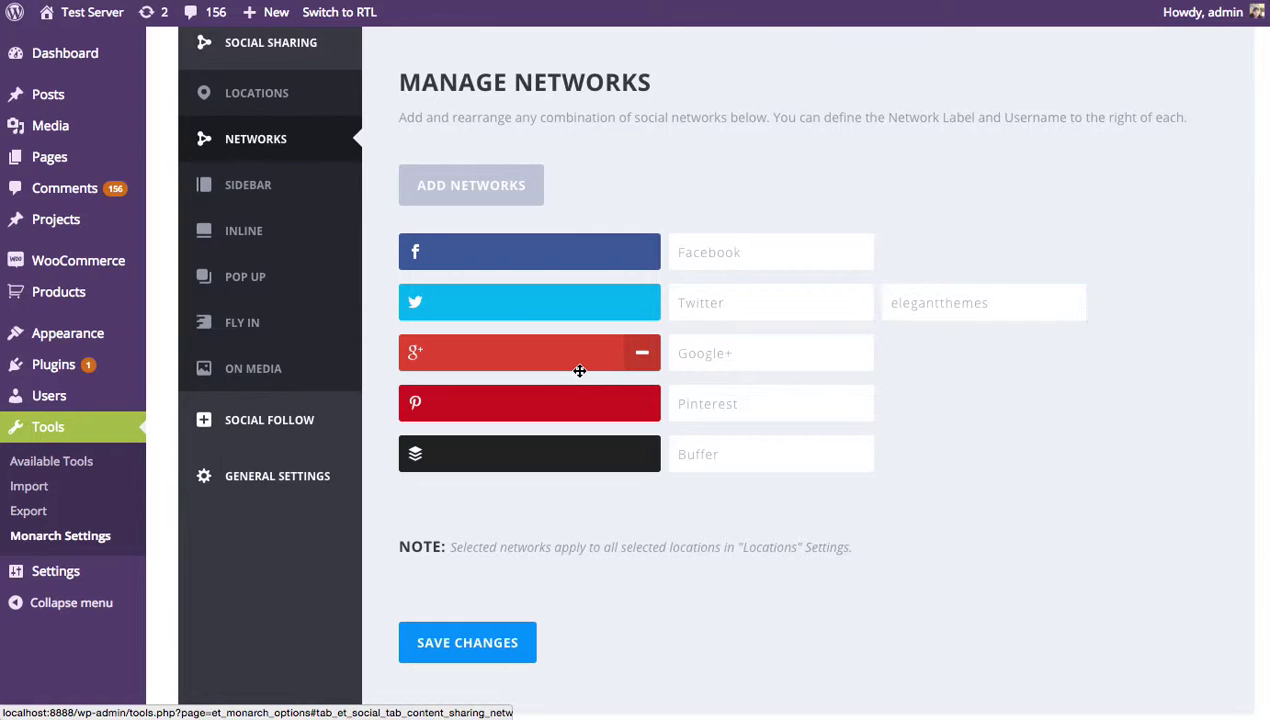
Enable Display 'All Networks' Button in the pop-up settings and save the changes.
click(264, 276)
scroll(735, 350, down, 10)
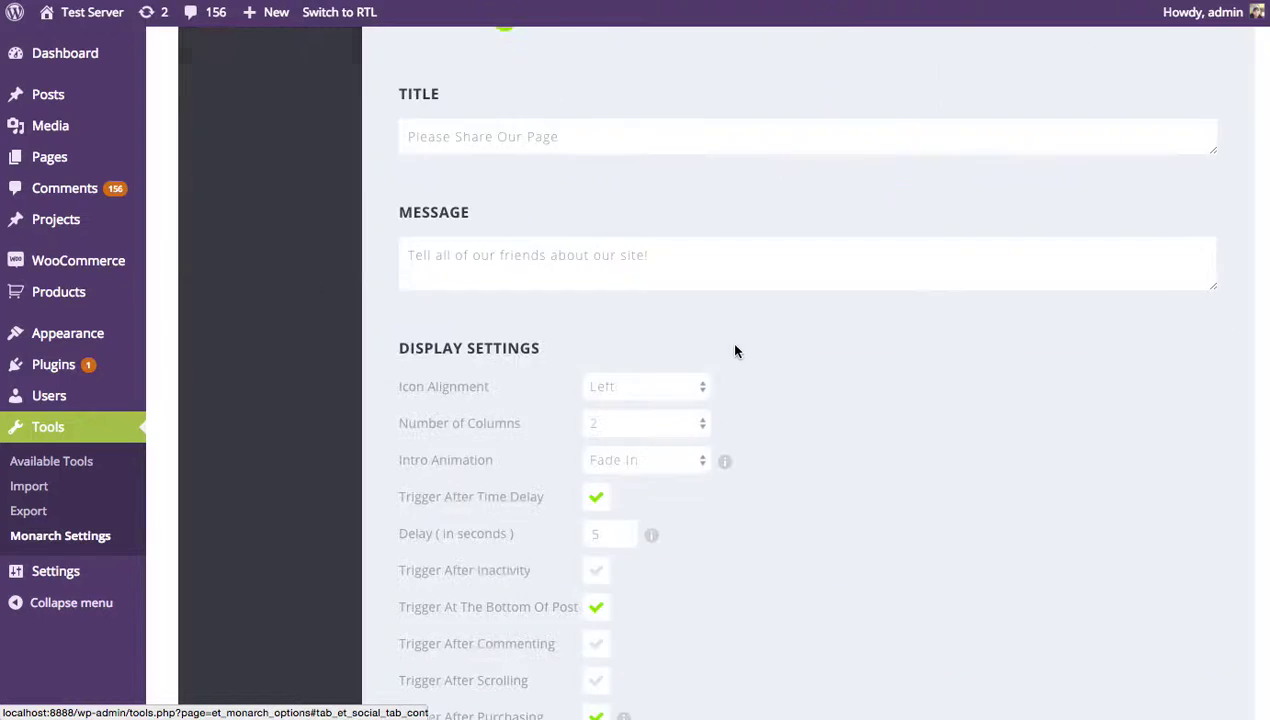
scroll(731, 349, down, 3)
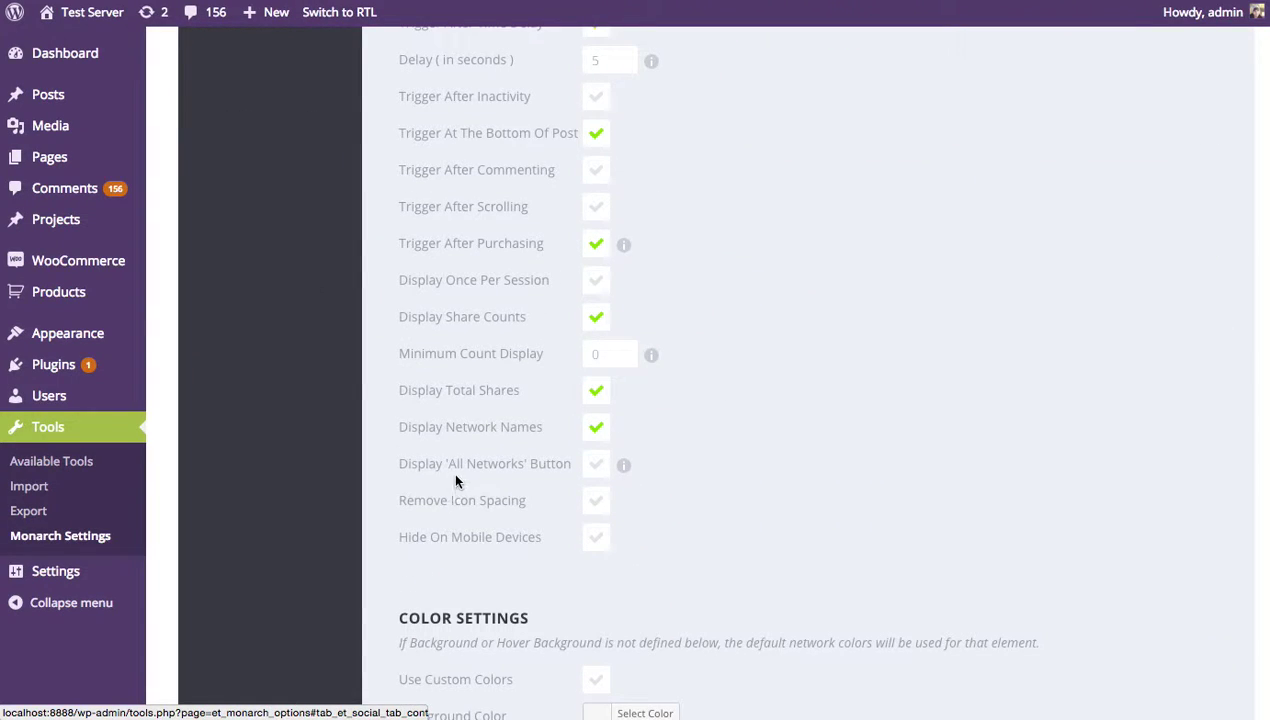
click(596, 467)
scroll(800, 490, down, 5)
click(505, 481)
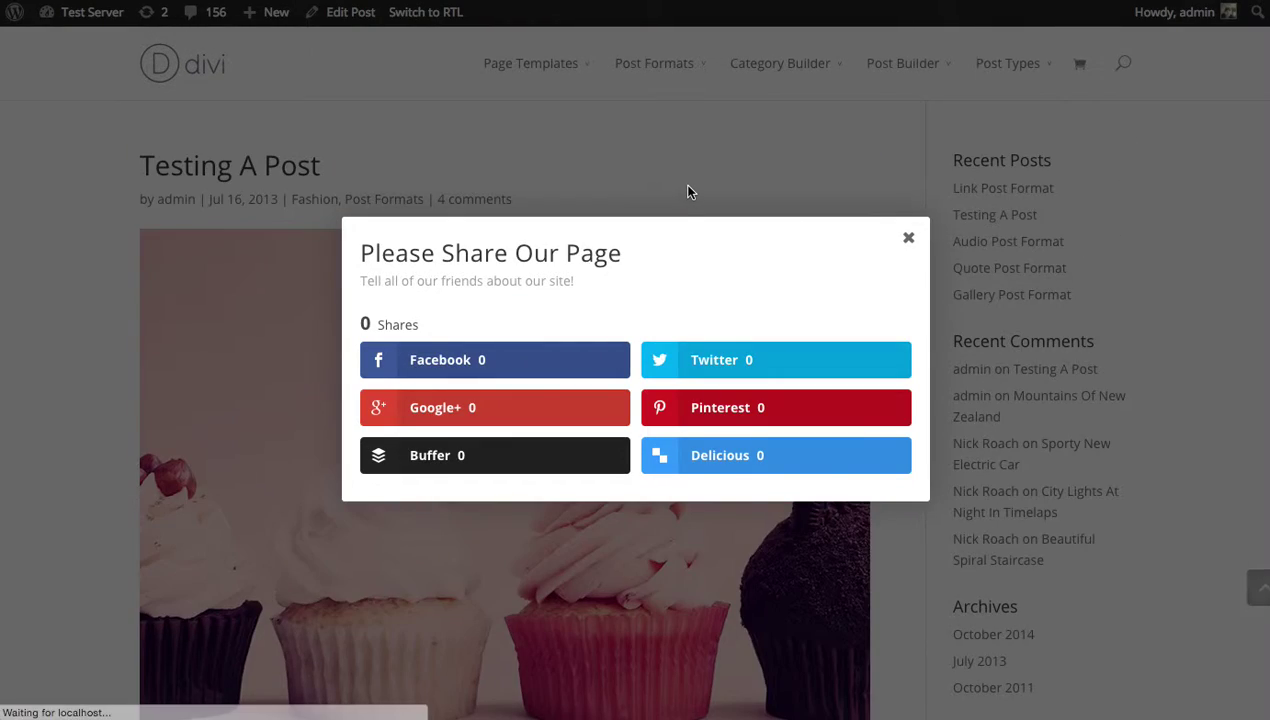
Preview the pop-up on Testing A Post, expand its full list of sharing networks, and close it.
click(683, 186)
scroll(775, 208, down, 20)
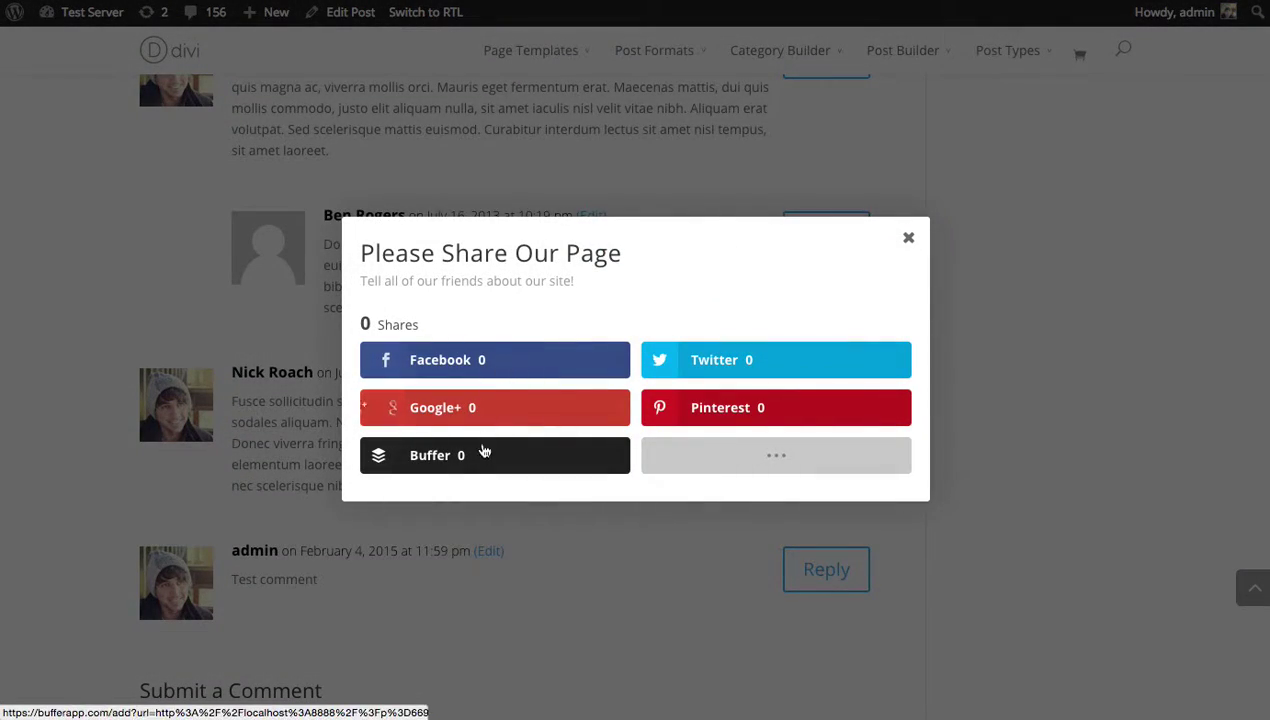
click(774, 463)
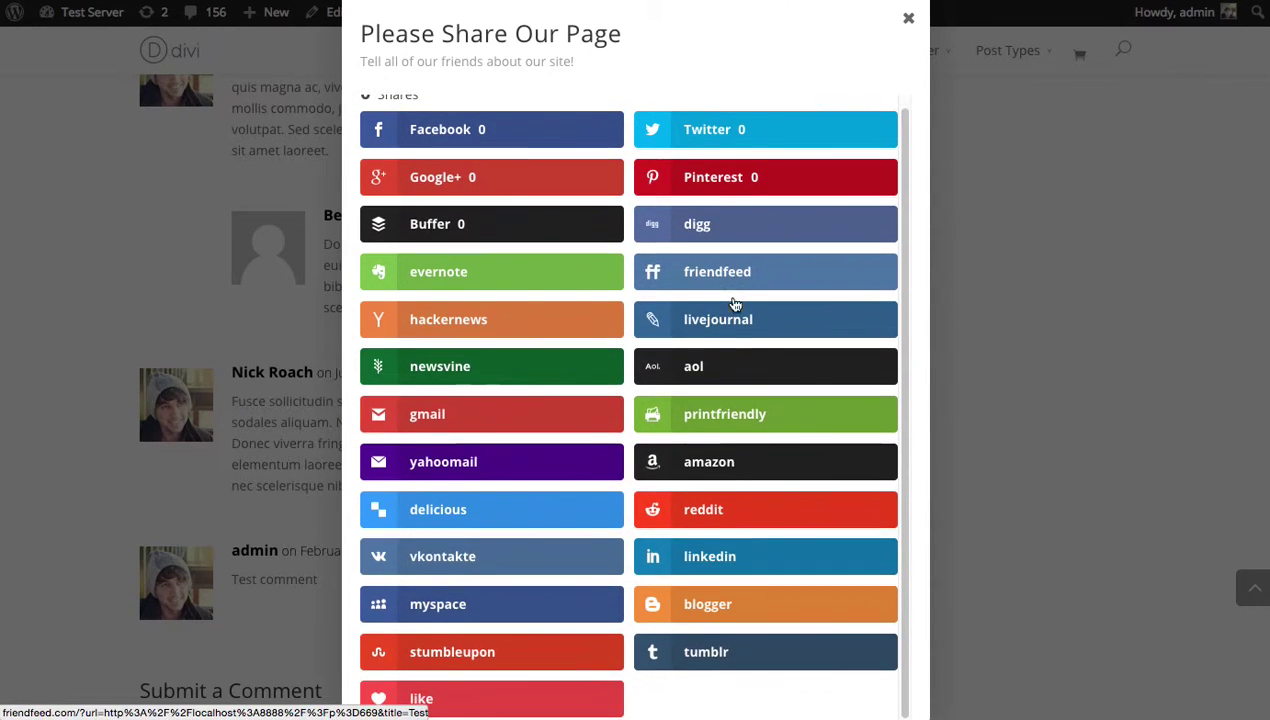
scroll(580, 400, up, 1)
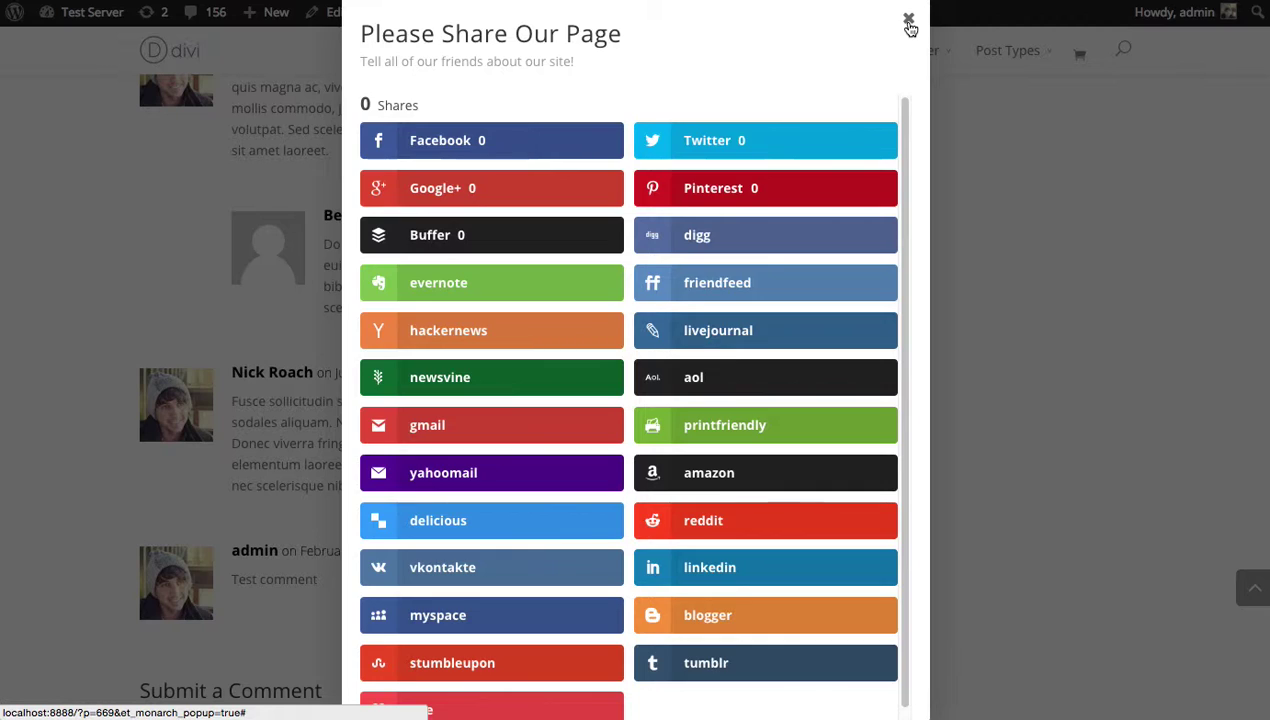
click(909, 24)
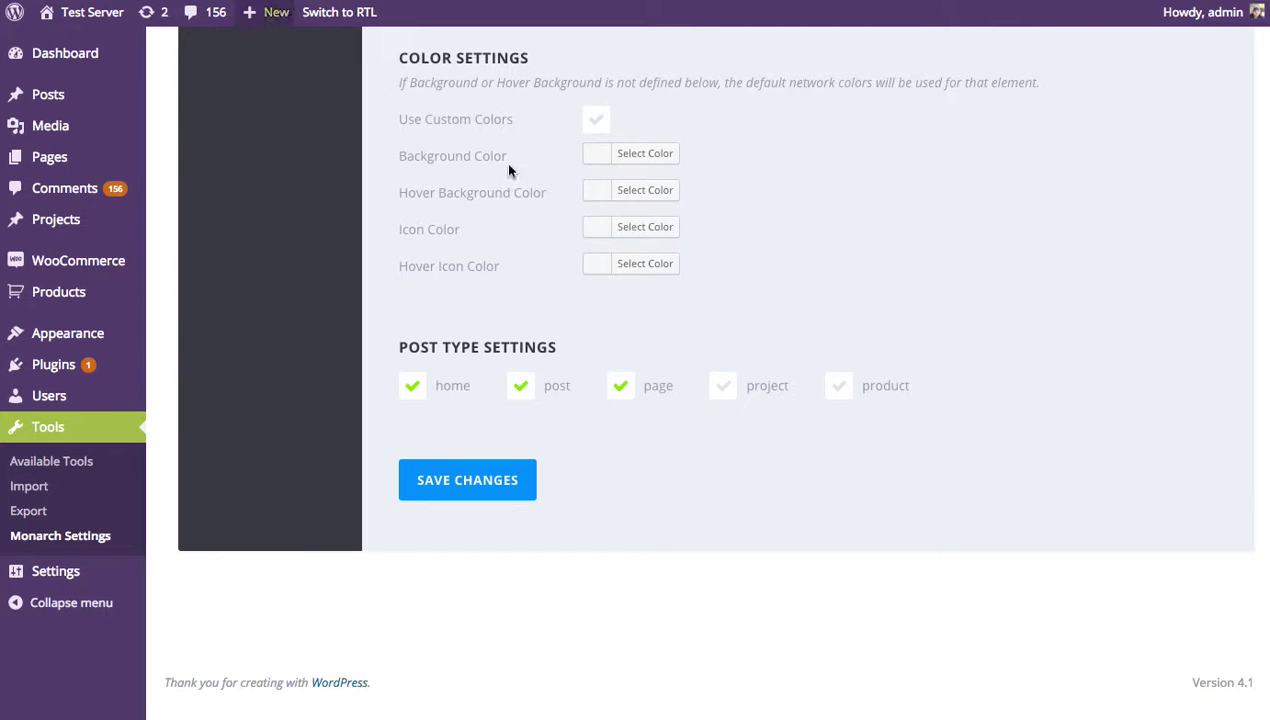
Enable Remove Icon Spacing for the pop-up, save the changes, and preview the result on Testing A Post.
scroll(862, 311, up, 3)
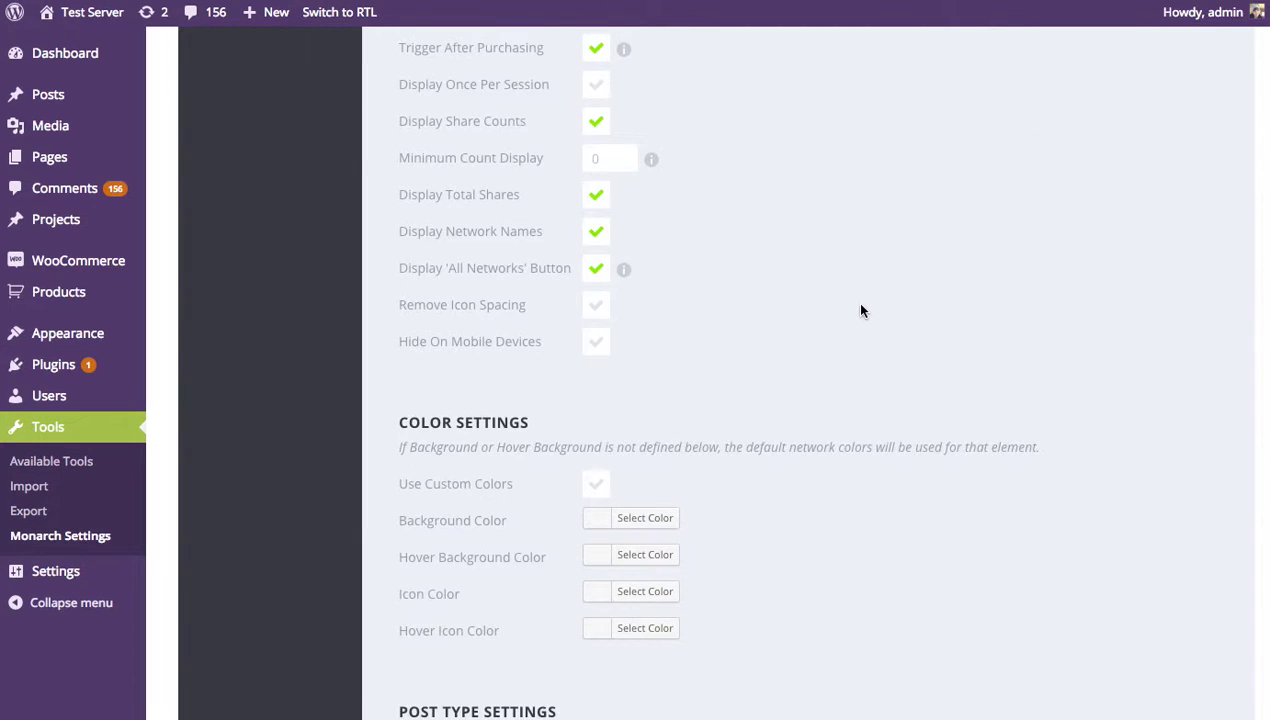
scroll(862, 311, up, 1)
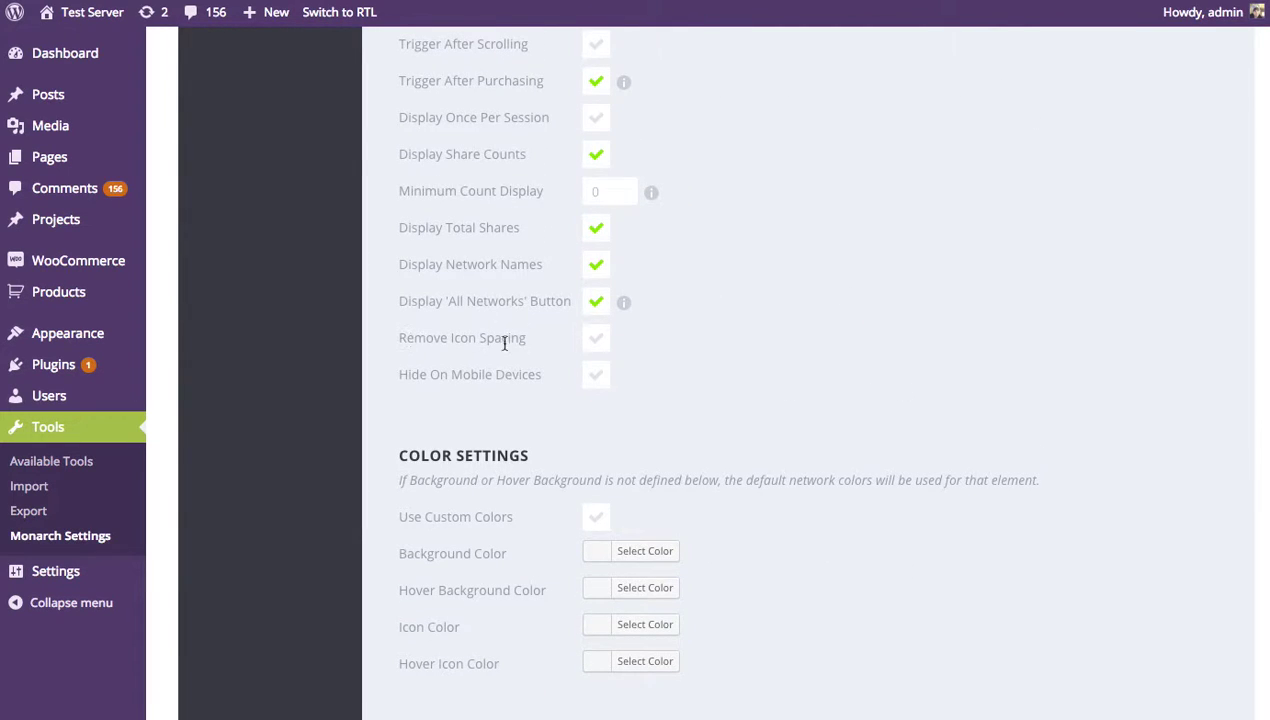
click(601, 342)
scroll(745, 352, down, 5)
click(467, 480)
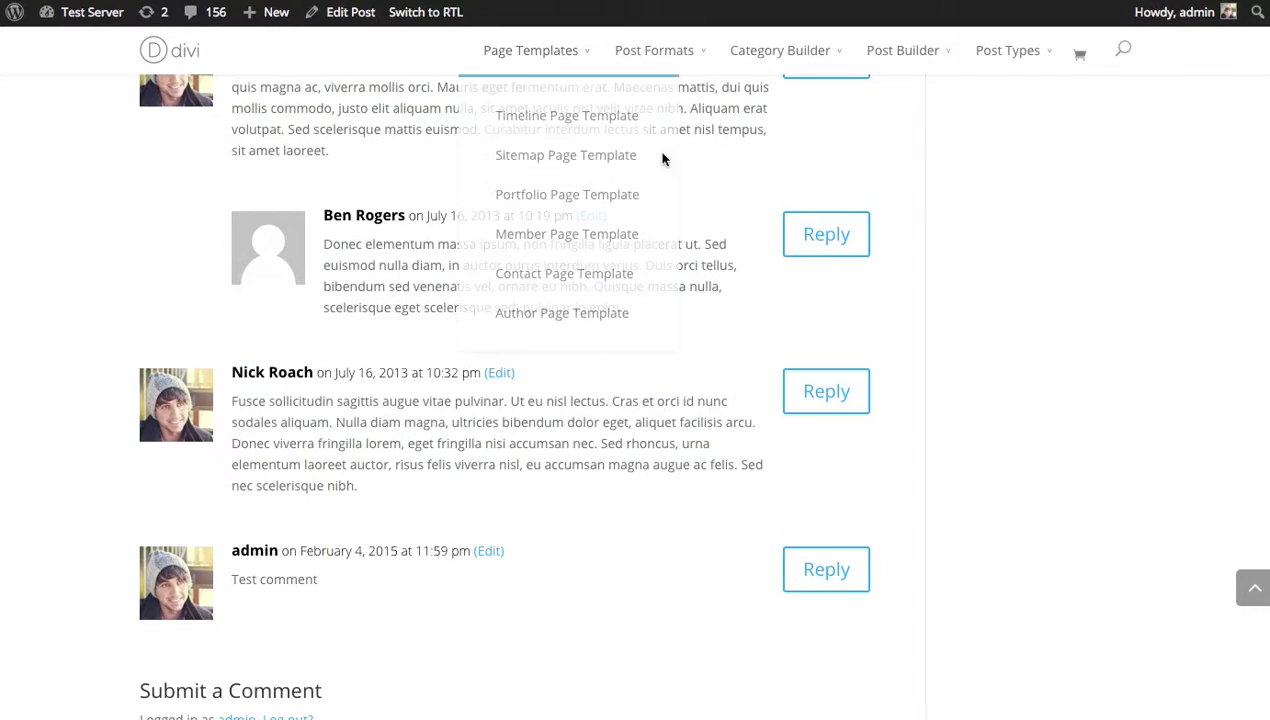
scroll(662, 158, up, 15)
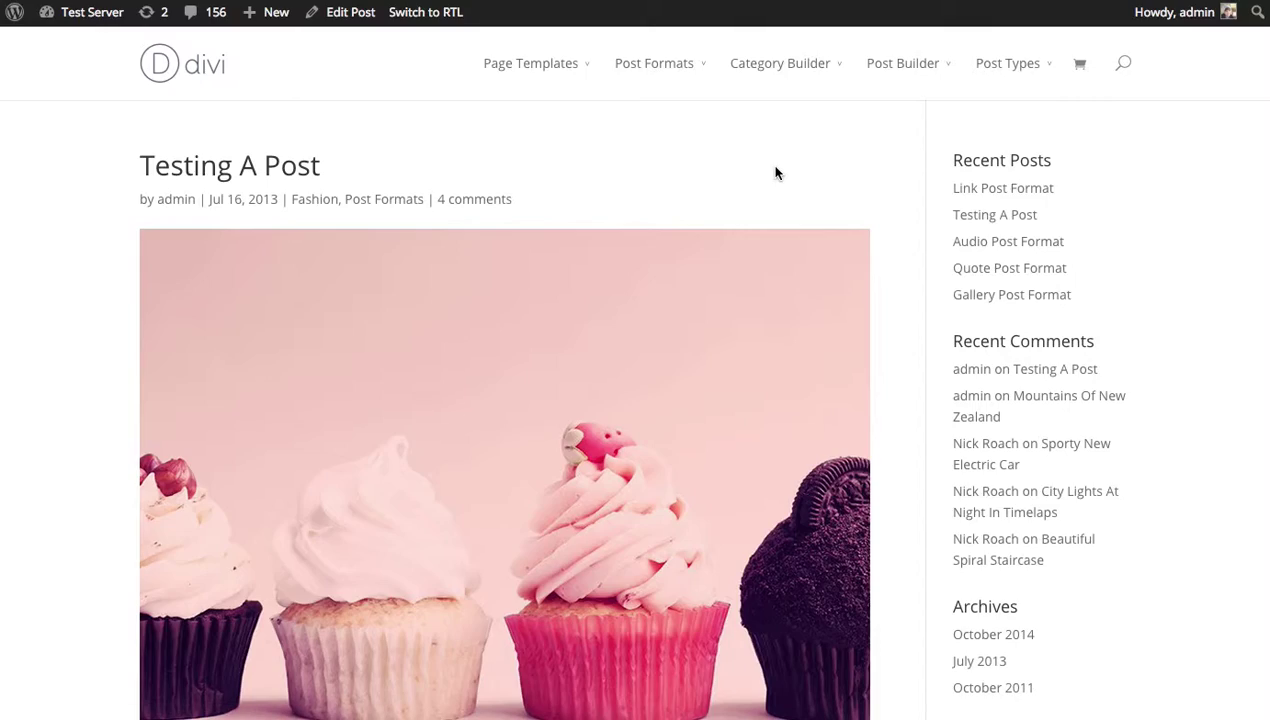
scroll(776, 174, down, 10)
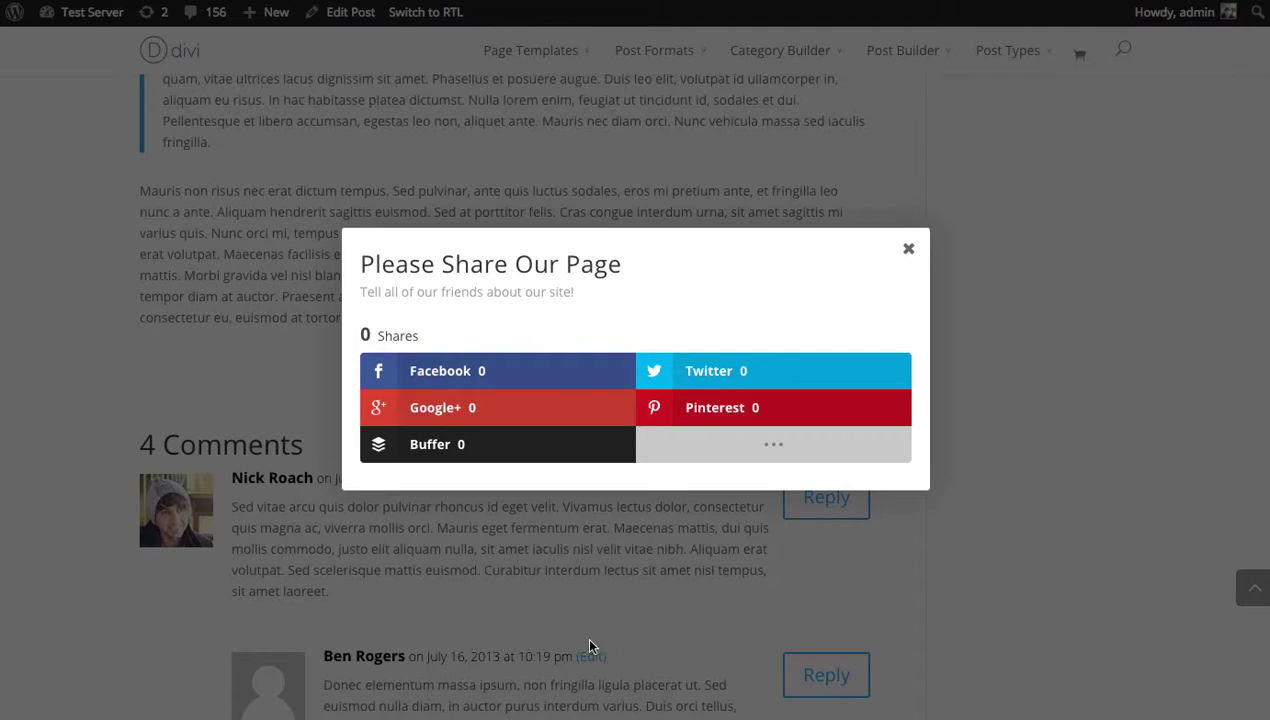
Turn off Remove Icon Spacing and enable Hide On Mobile Devices for the pop-up.
scroll(838, 482, up, 3)
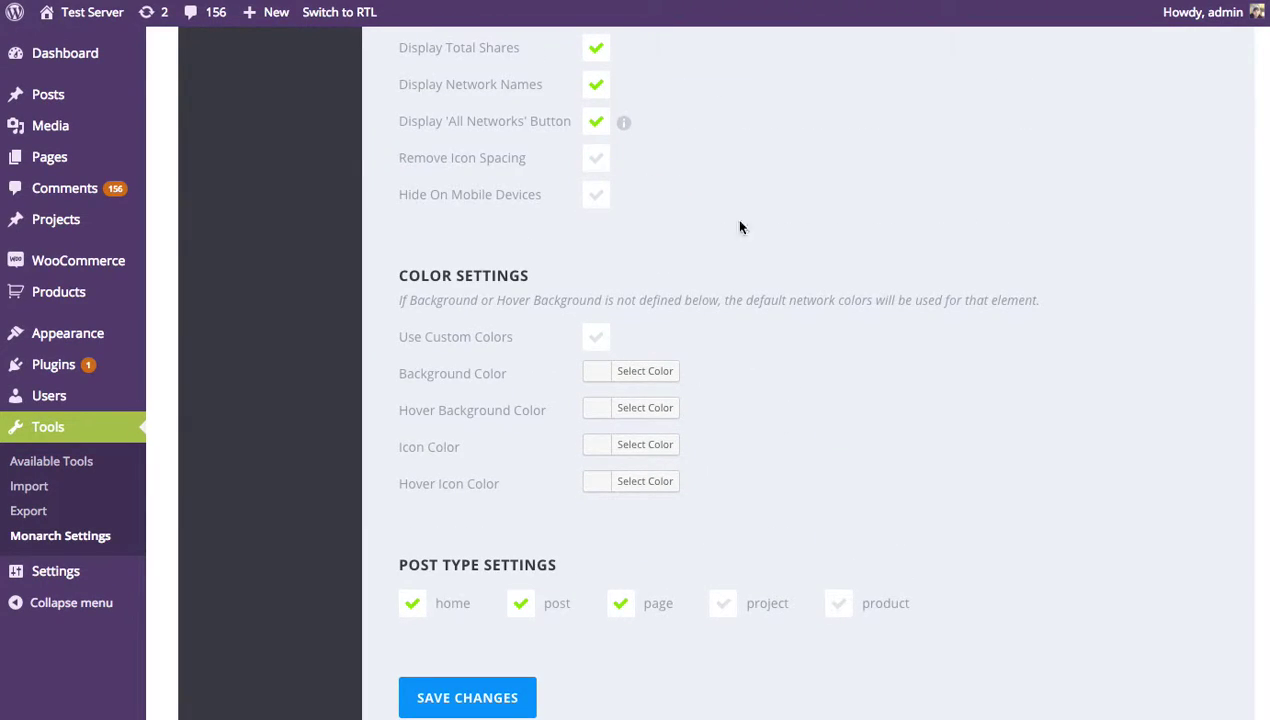
click(597, 200)
scroll(790, 268, up, 3)
scroll(790, 268, up, 3)
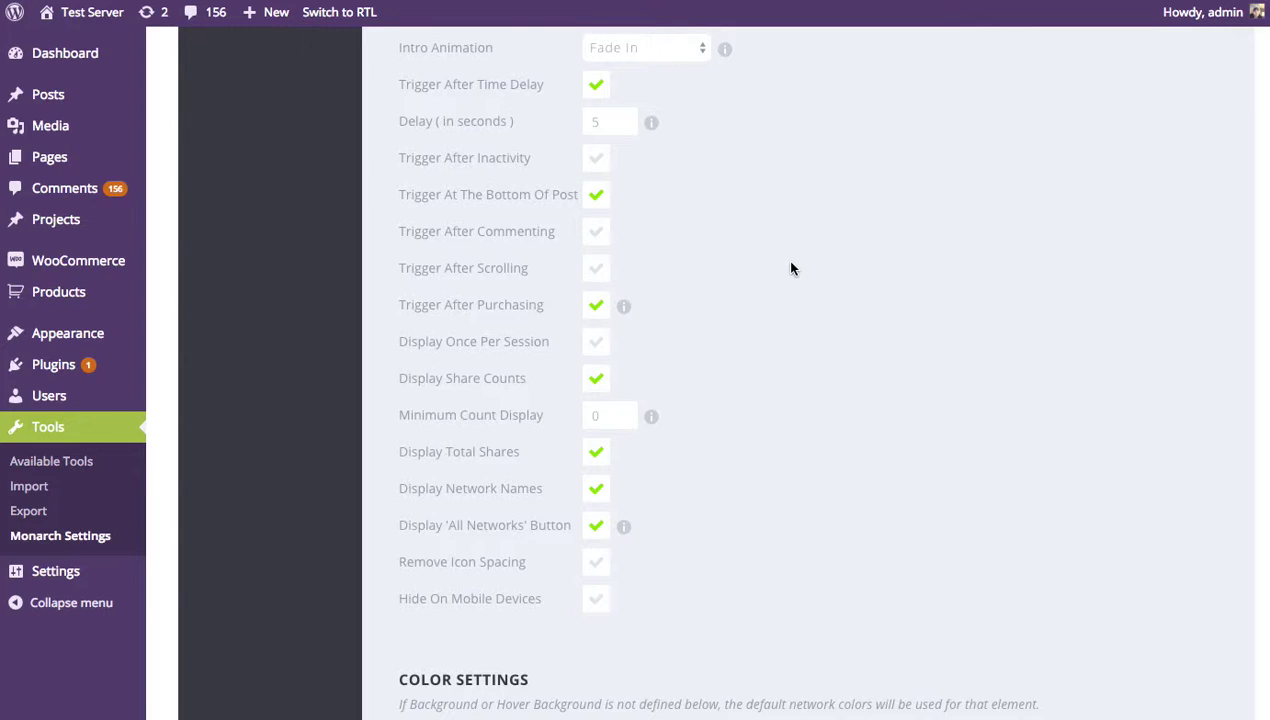
click(597, 599)
Enable Use Custom Colors for the pop-up and set the Background Color to orange.
scroll(838, 552, down, 5)
scroll(851, 542, down, 1)
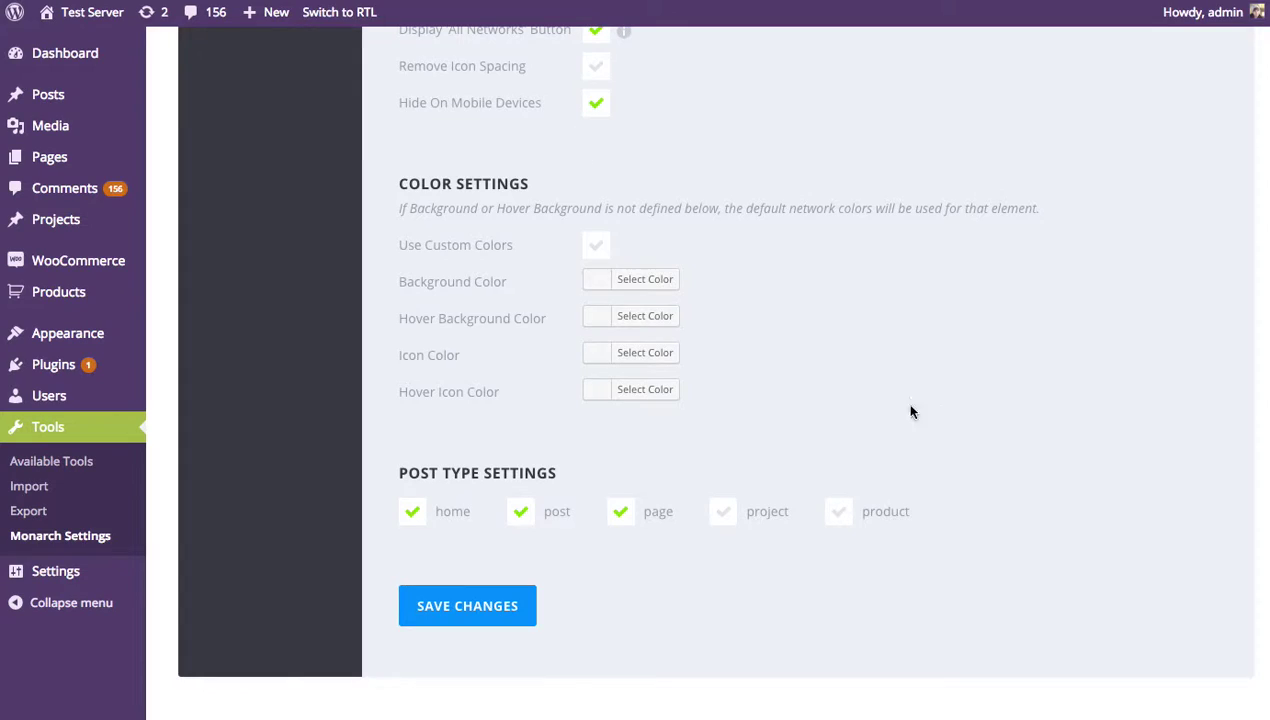
click(594, 246)
click(597, 284)
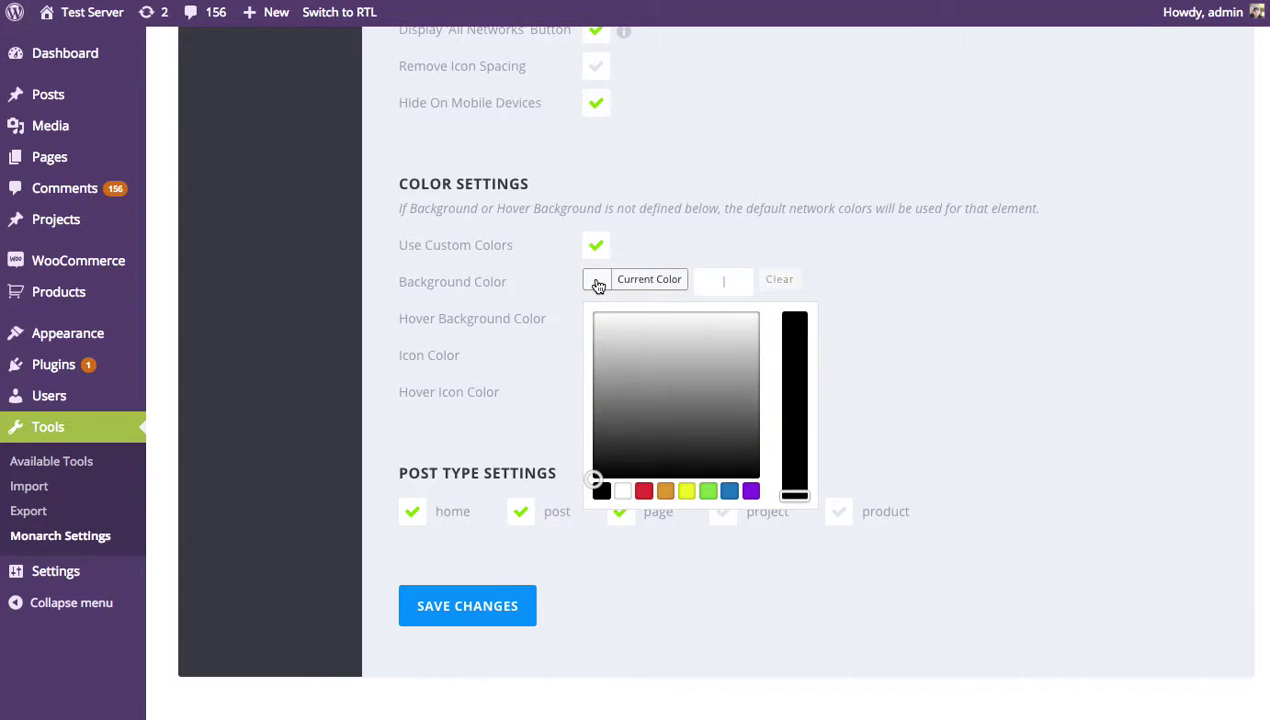
click(665, 489)
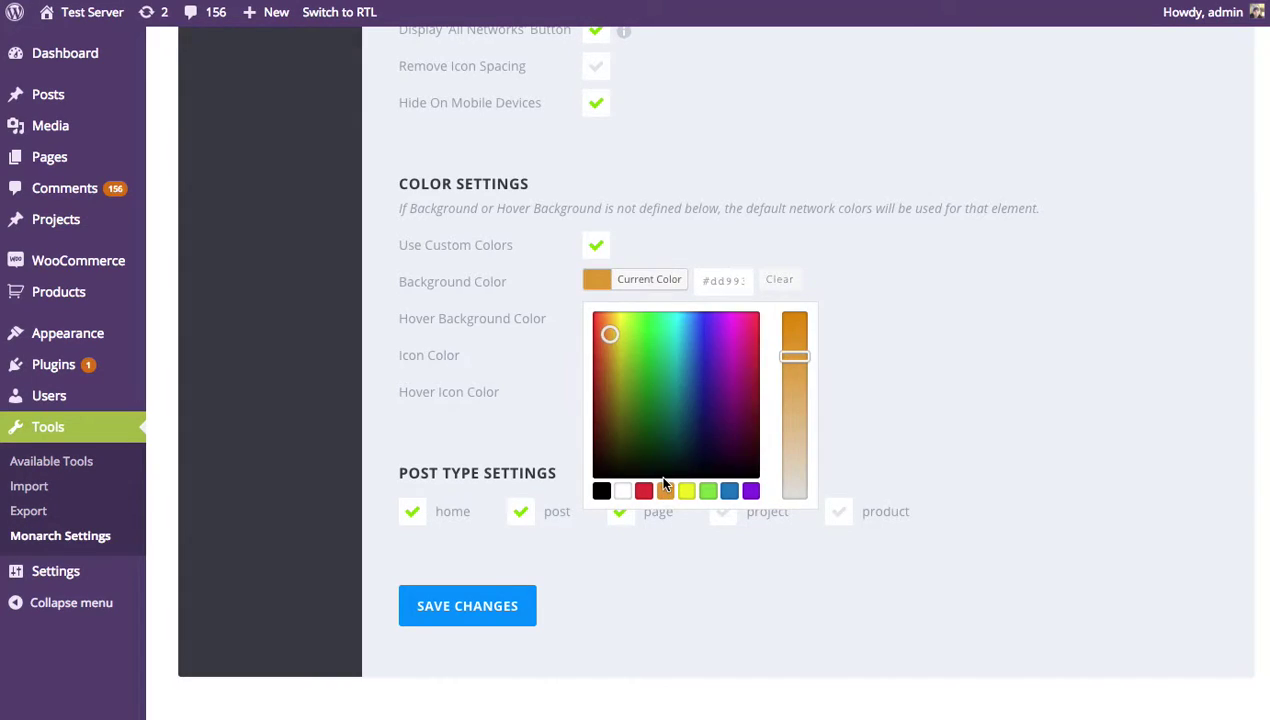
drag(606, 334, 604, 324)
double_click(716, 281)
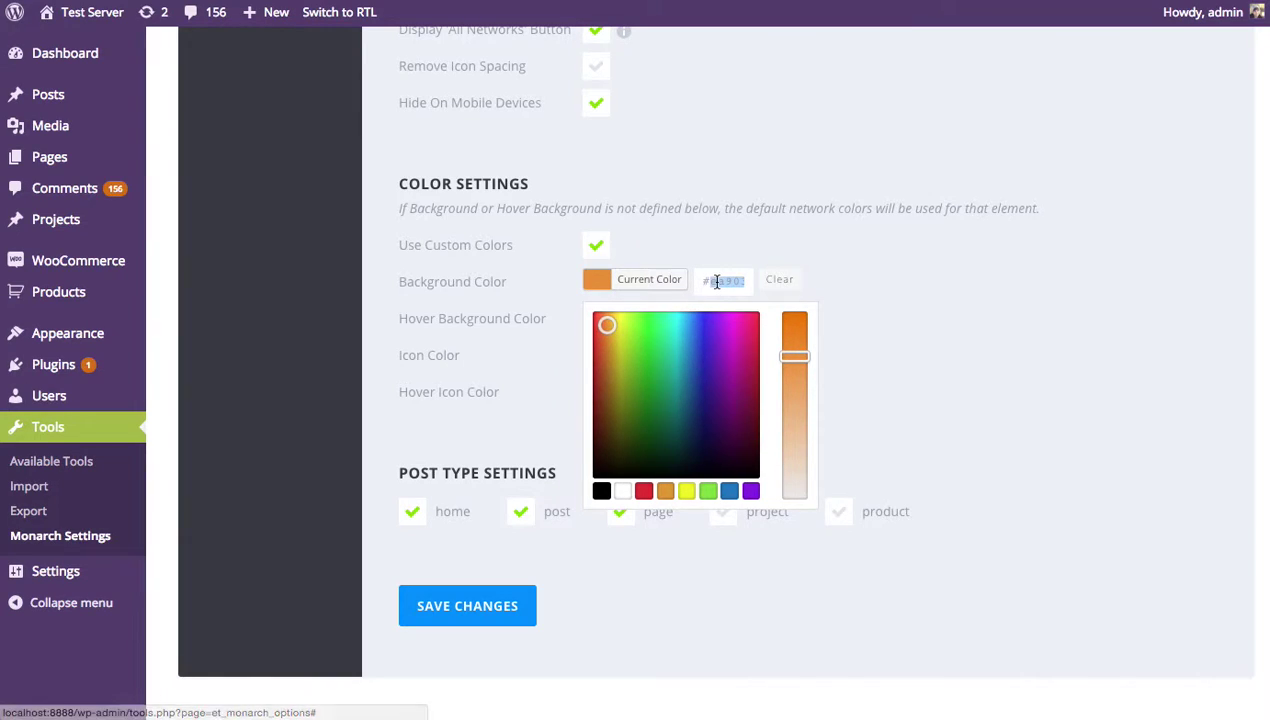
click(847, 270)
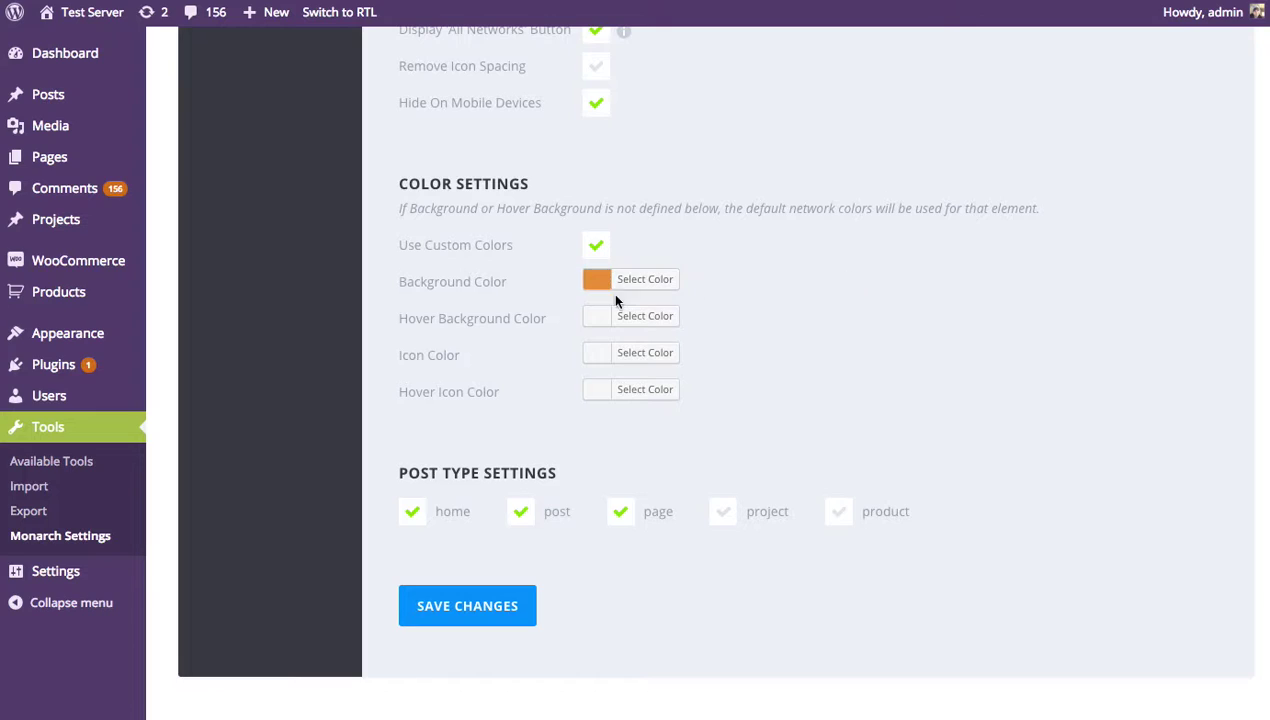
Set the pop-up's Hover Background Color to red.
click(591, 321)
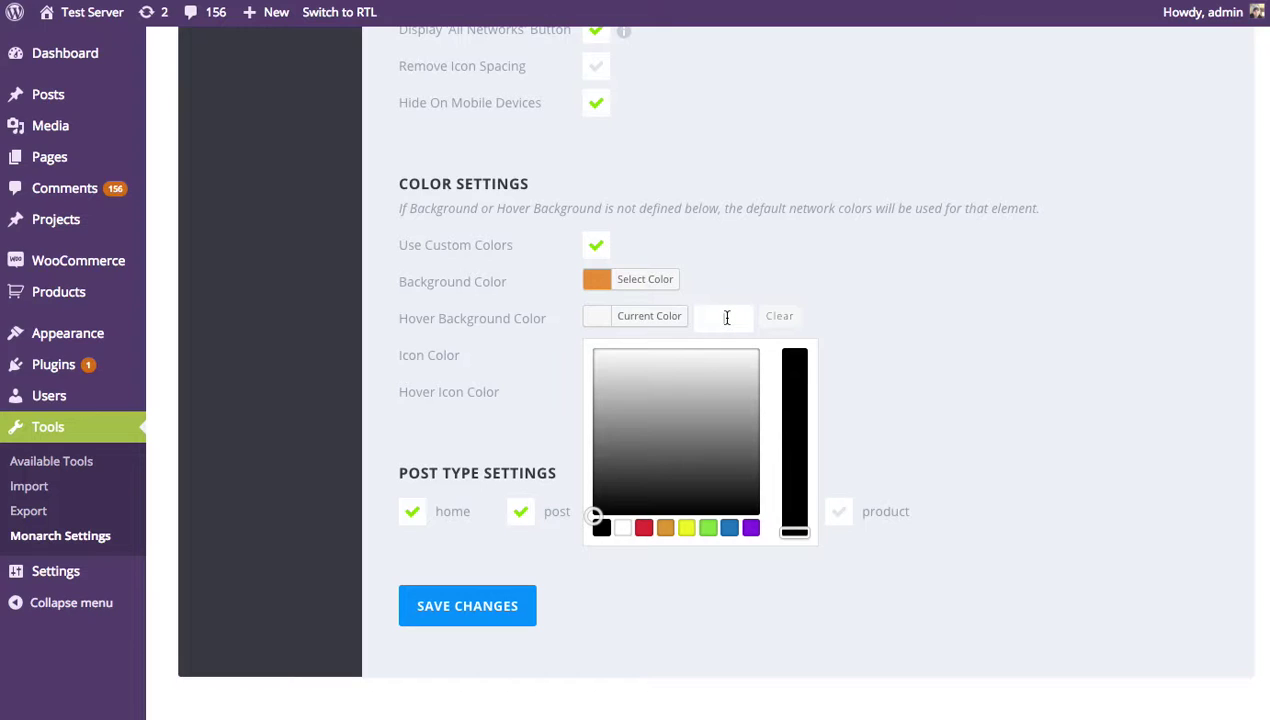
click(643, 527)
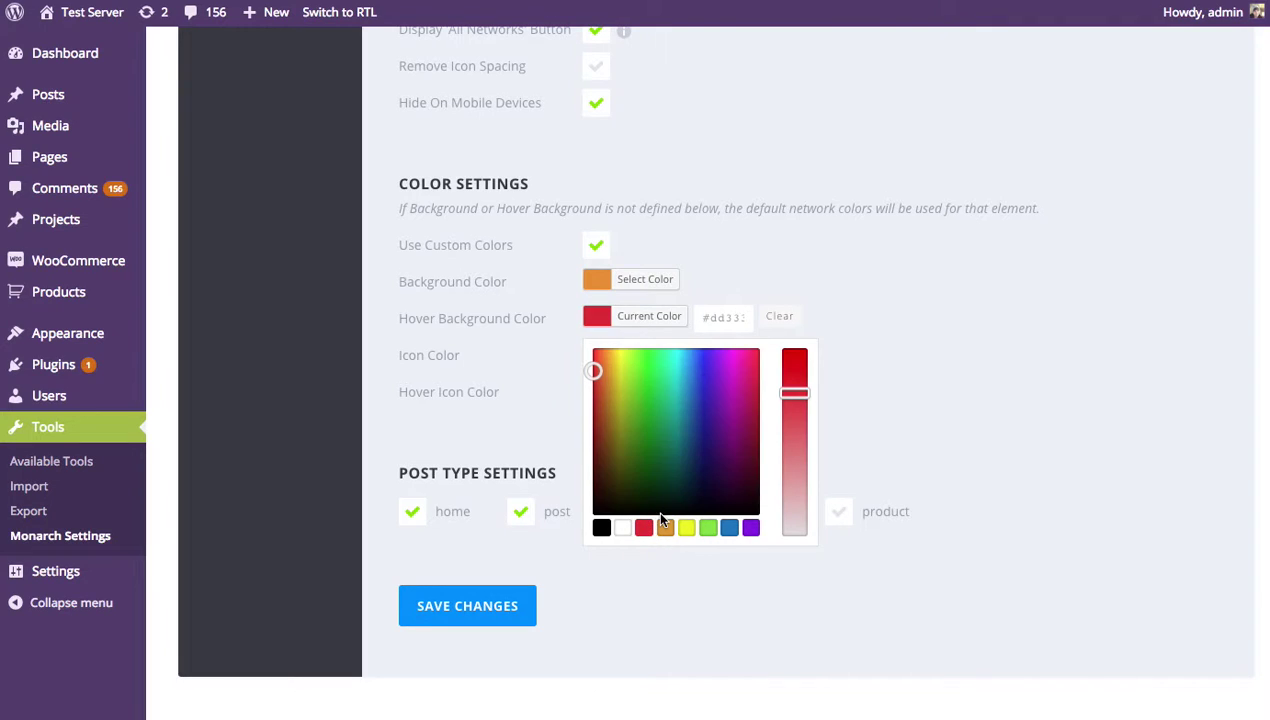
click(901, 332)
Set the pop-up's Icon Color and Hover Icon Color to white.
click(596, 354)
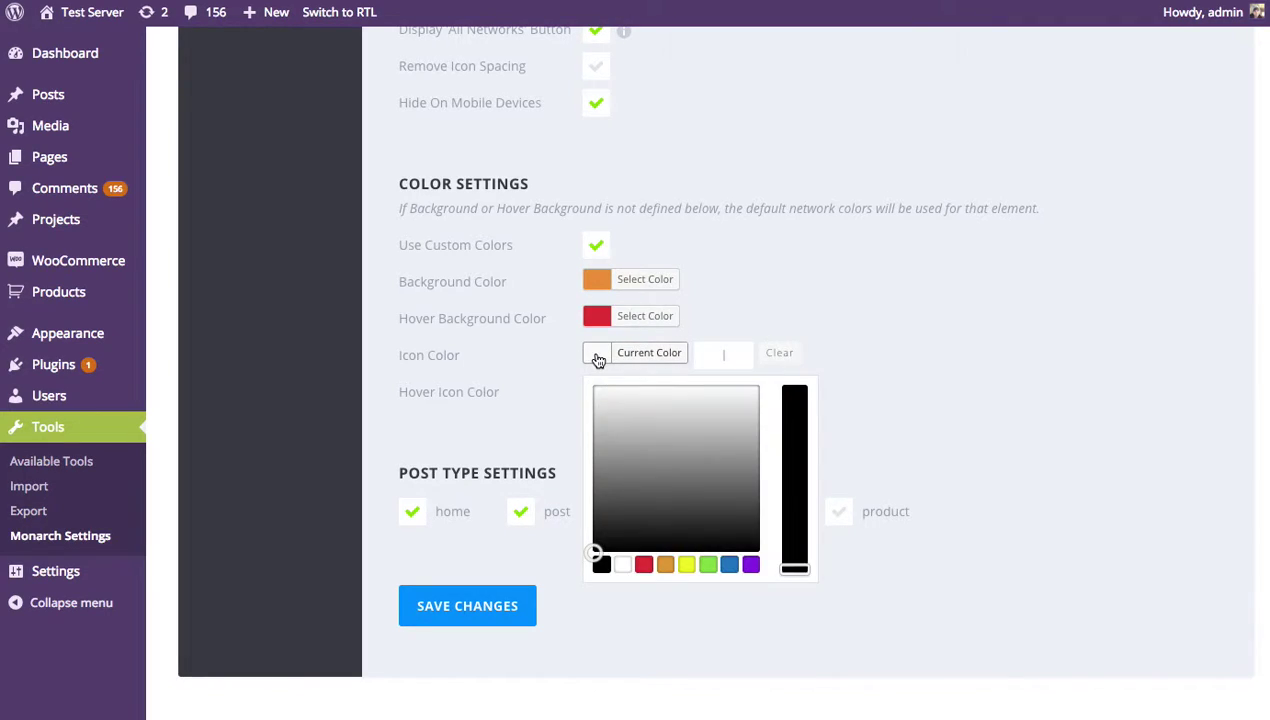
click(622, 566)
click(973, 427)
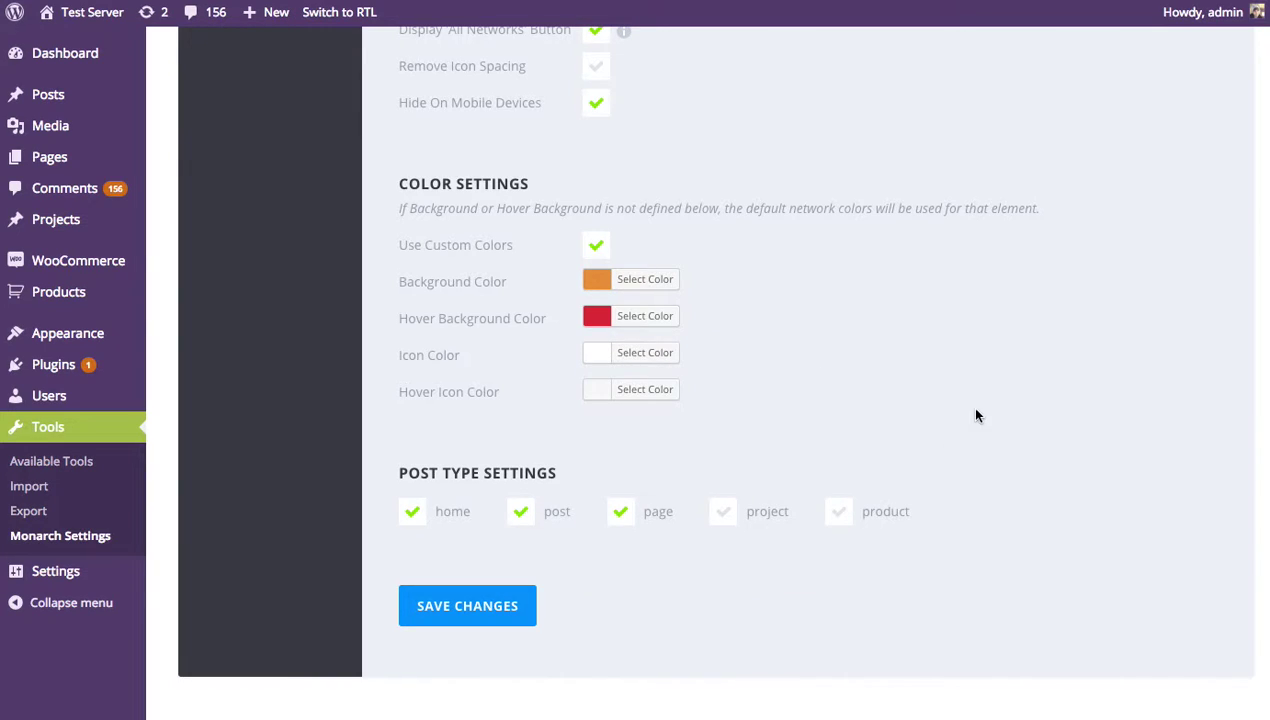
click(596, 391)
click(620, 600)
click(930, 256)
Save the custom colors and reload Testing A Post to preview the pop-up.
click(485, 612)
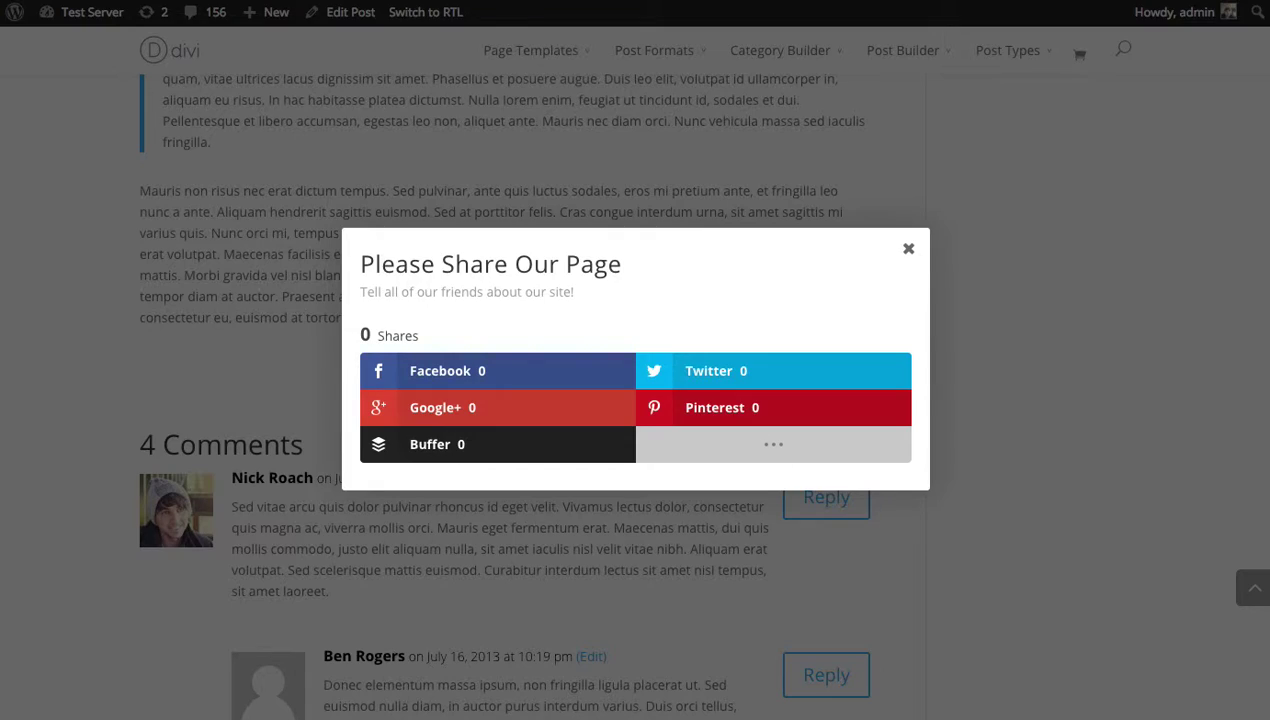
key(F5)
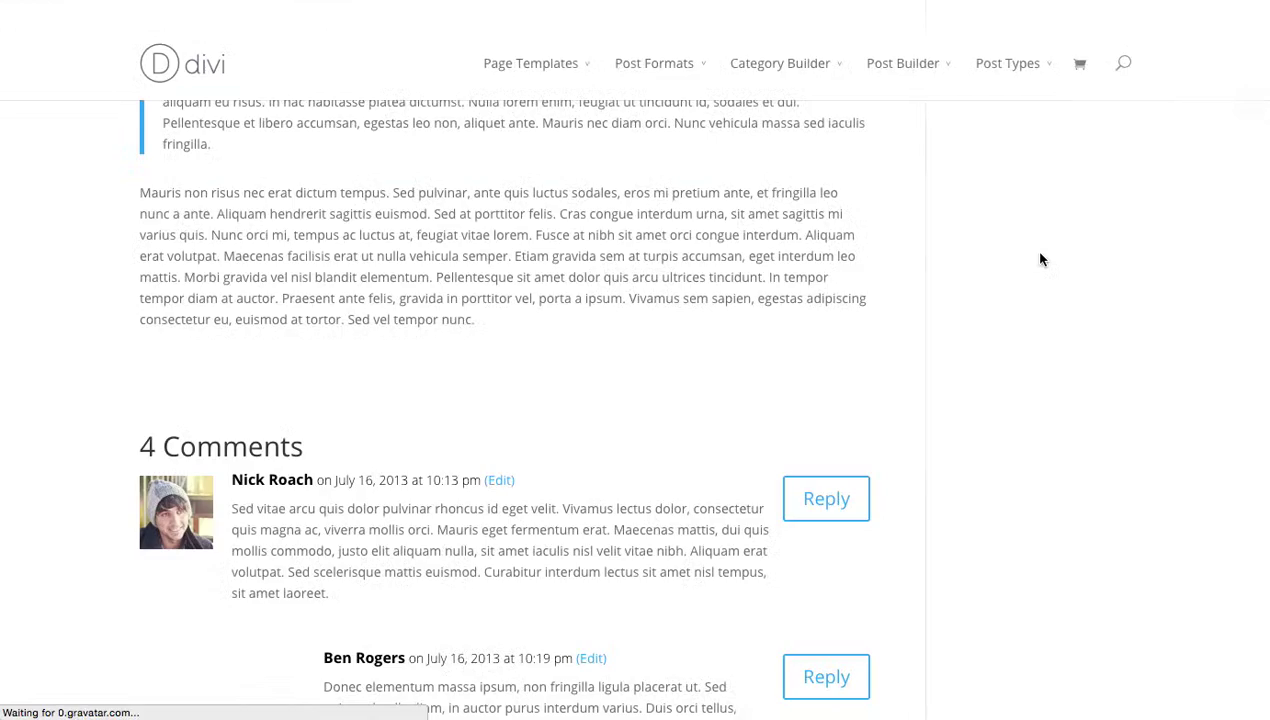
scroll(1043, 259, down, 3)
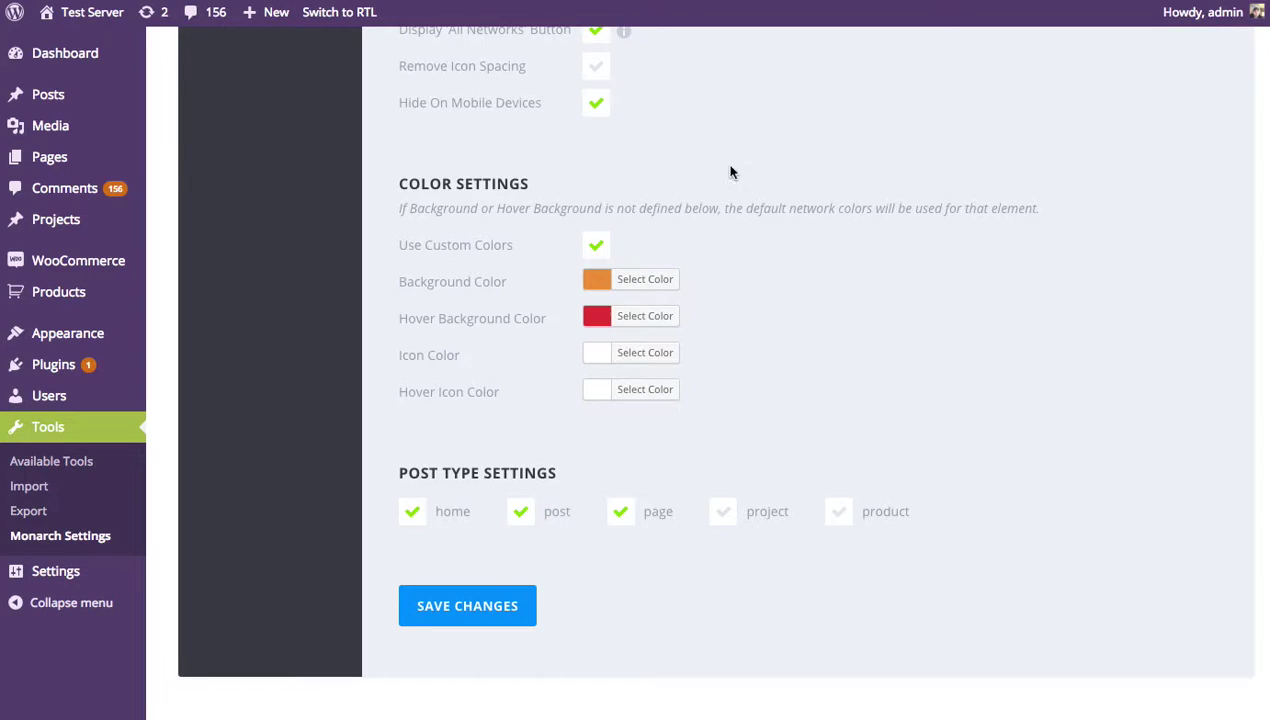
Set the pop-up's Background Color to a pale grey-blue and copy its hex code.
click(596, 280)
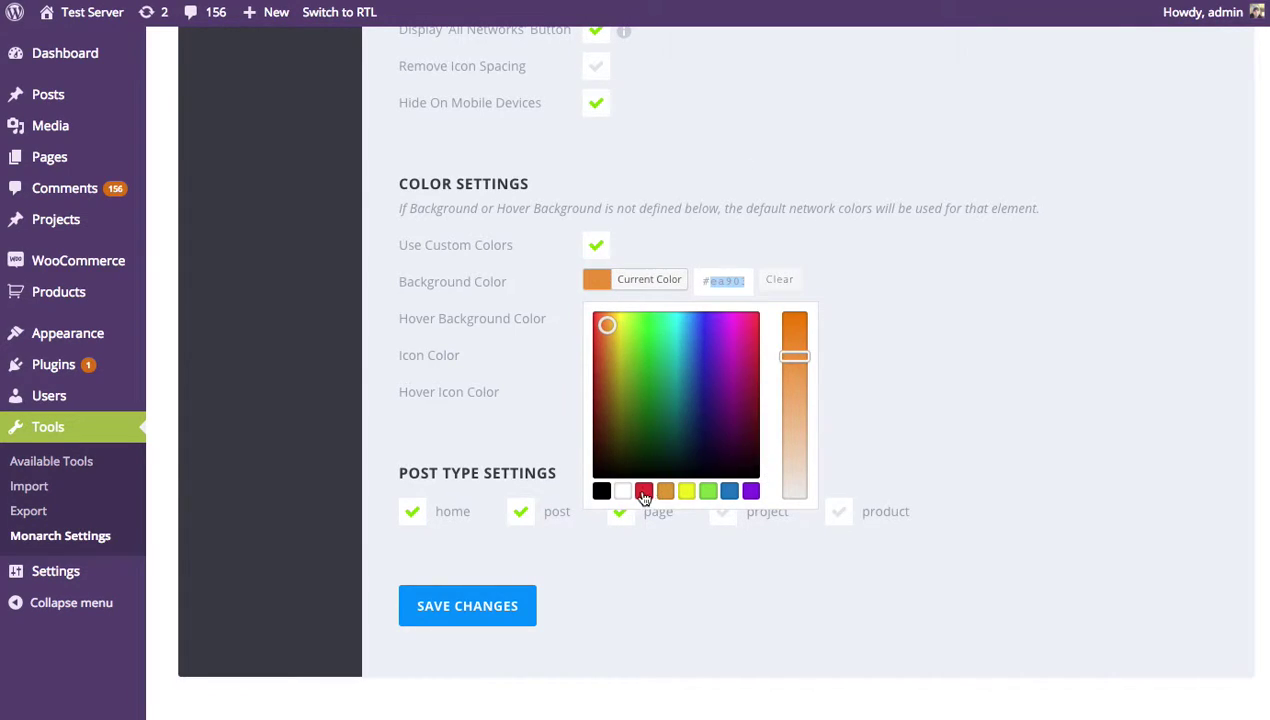
click(729, 490)
click(794, 480)
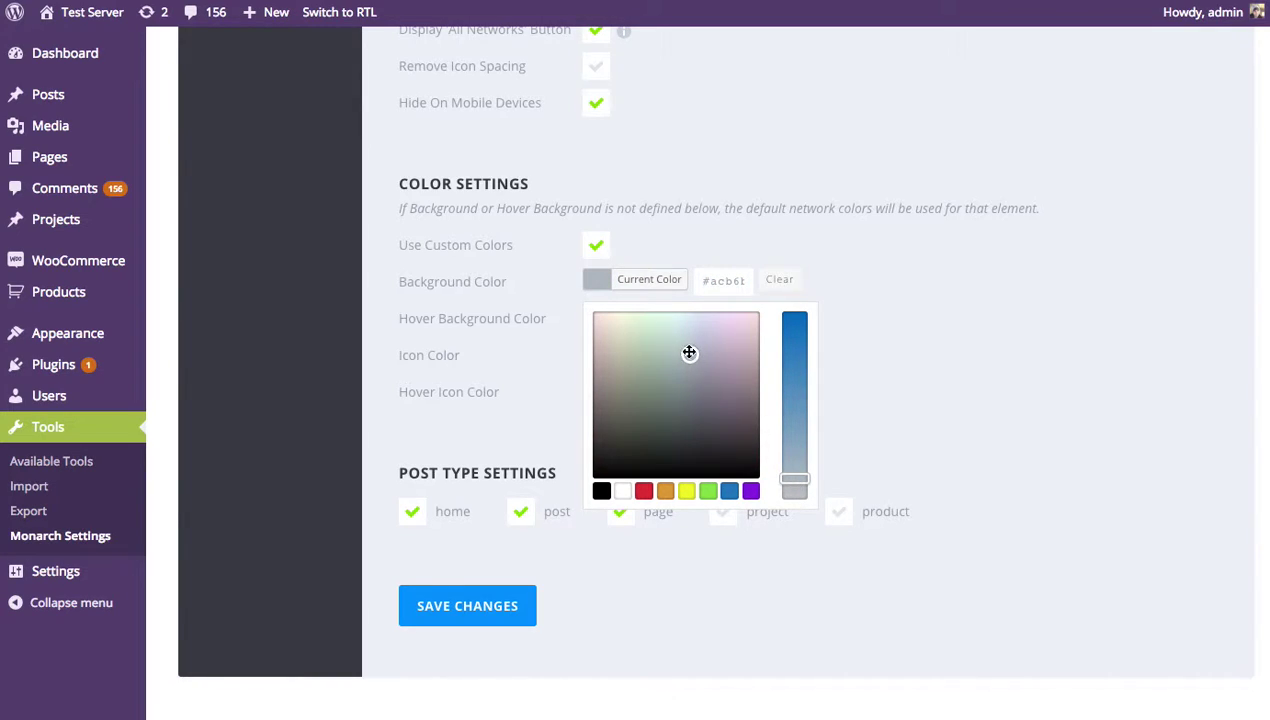
drag(686, 349, 681, 323)
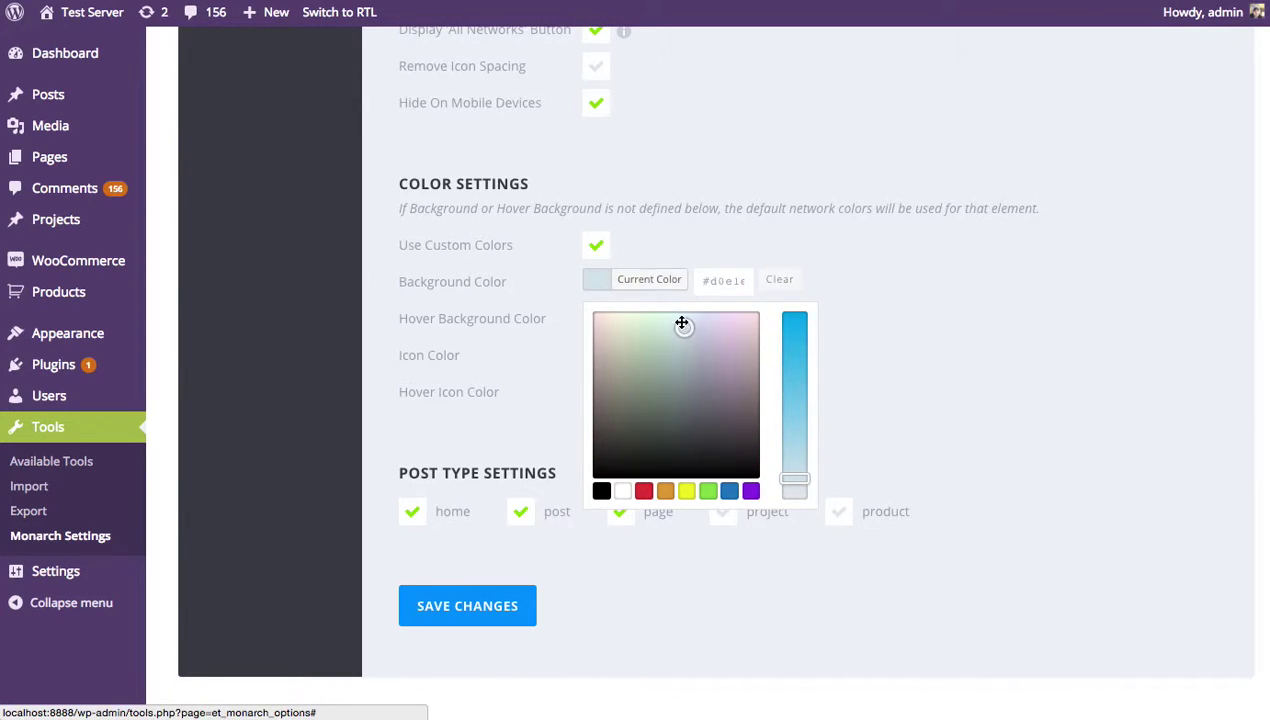
double_click(727, 279)
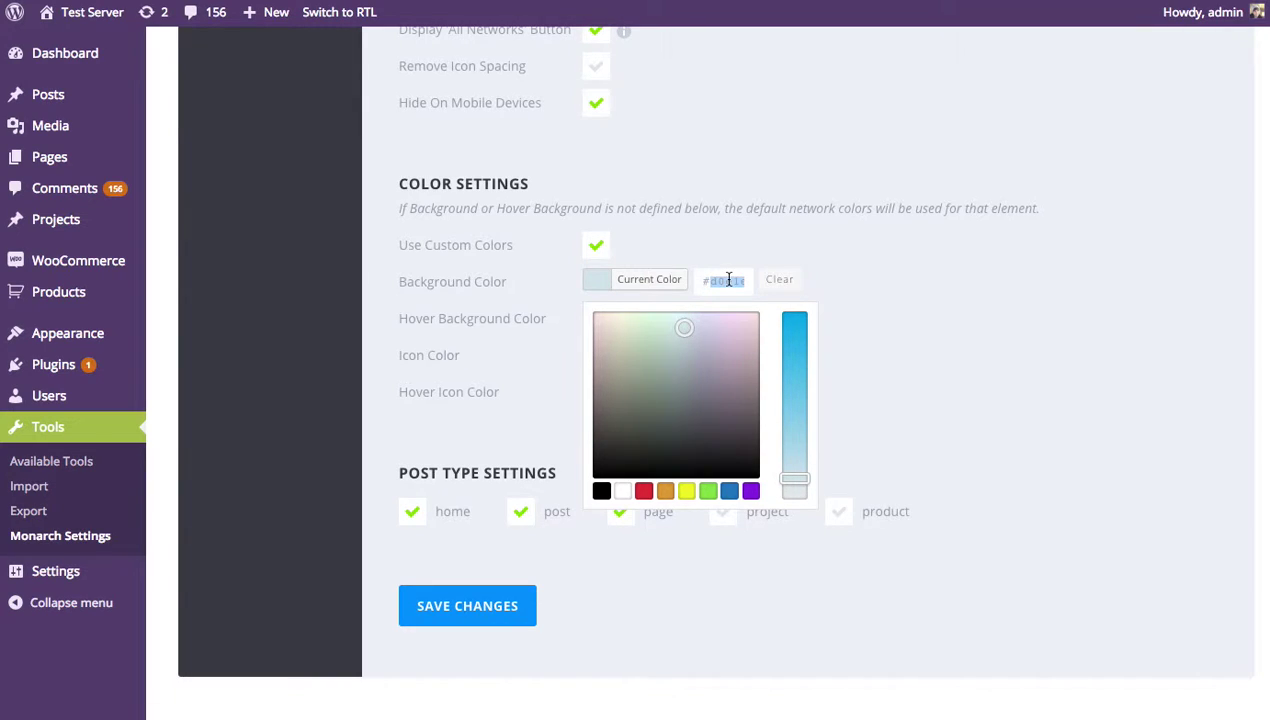
click(914, 264)
Set the pop-up's Hover Background Color to the same pale grey-blue using the copied hex code.
click(600, 318)
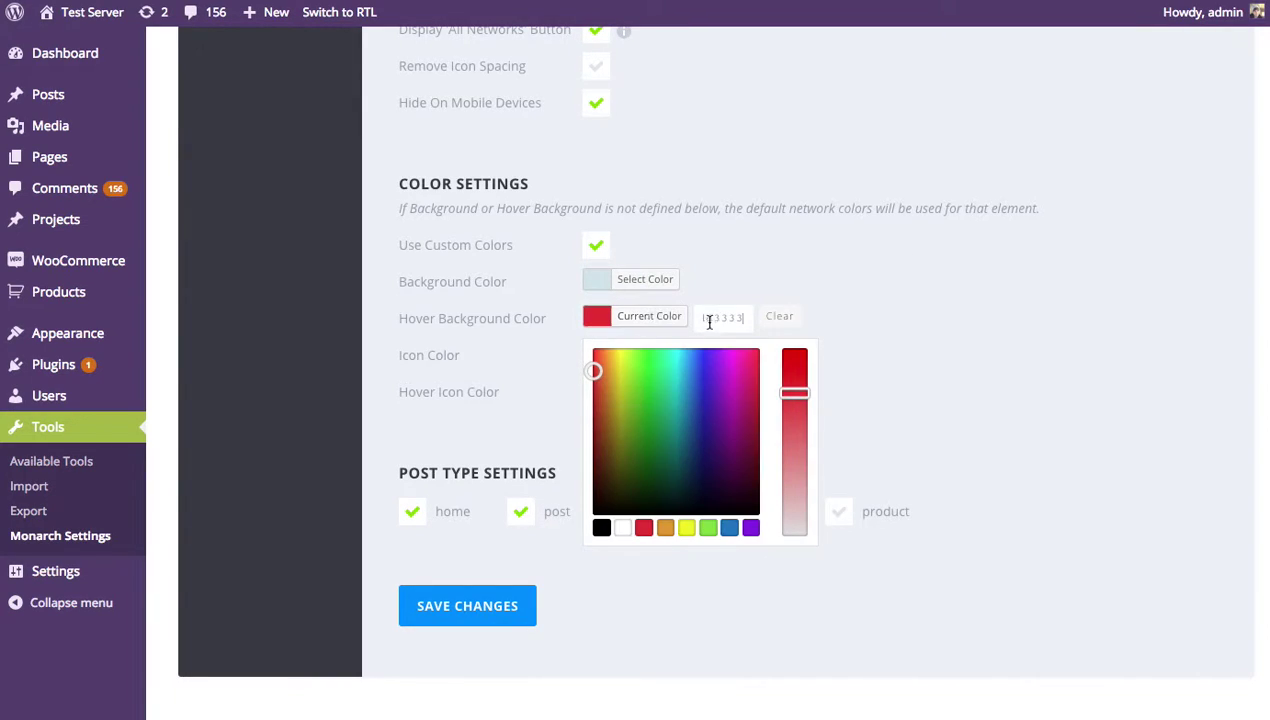
double_click(712, 318)
key(ctrl+v)
click(916, 271)
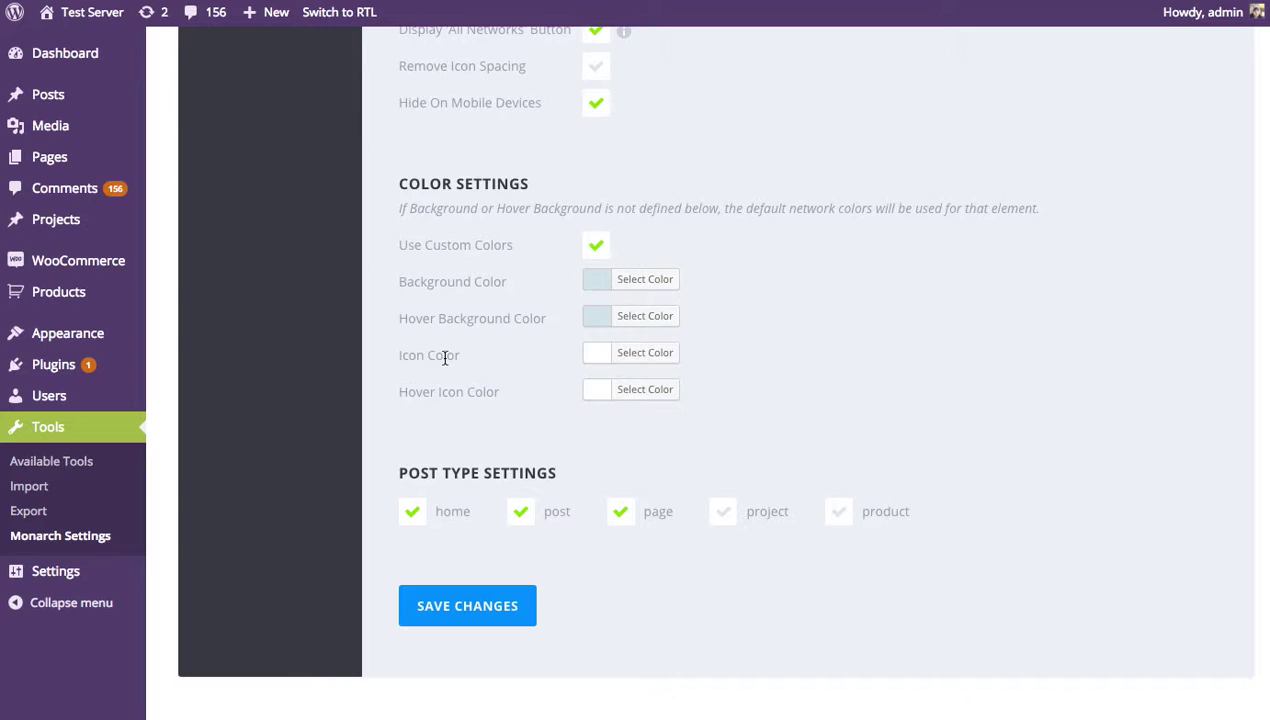
Set the pop-up's Icon Color and Hover Icon Color to black.
click(592, 355)
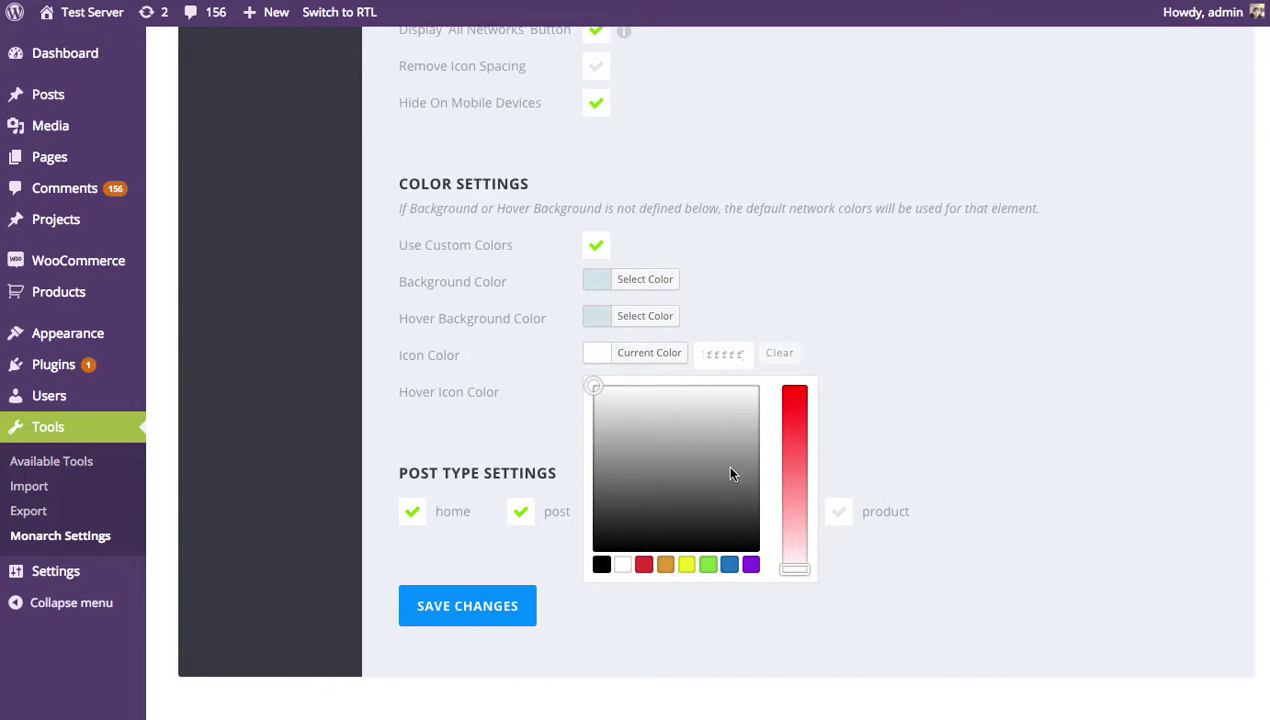
click(601, 564)
click(516, 434)
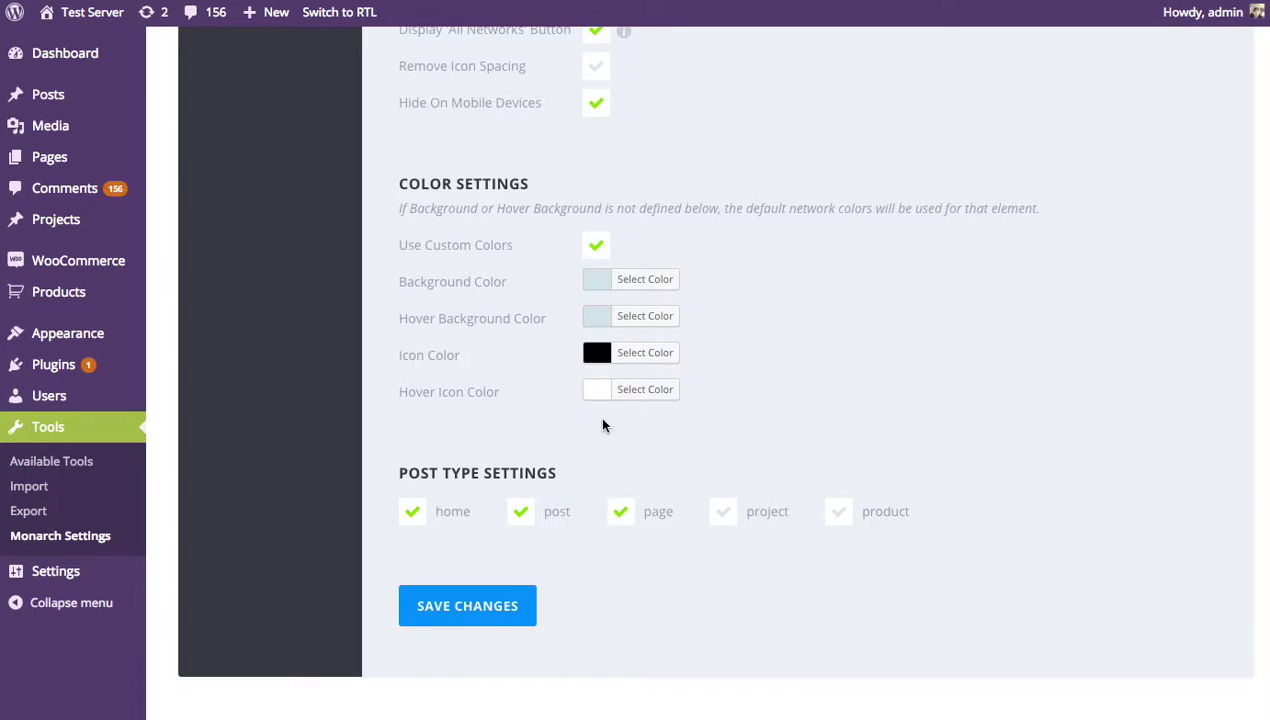
click(597, 391)
click(601, 600)
click(594, 652)
Save the new pop-up colors and reload the post, reading down to its end to preview the pop-up.
click(478, 618)
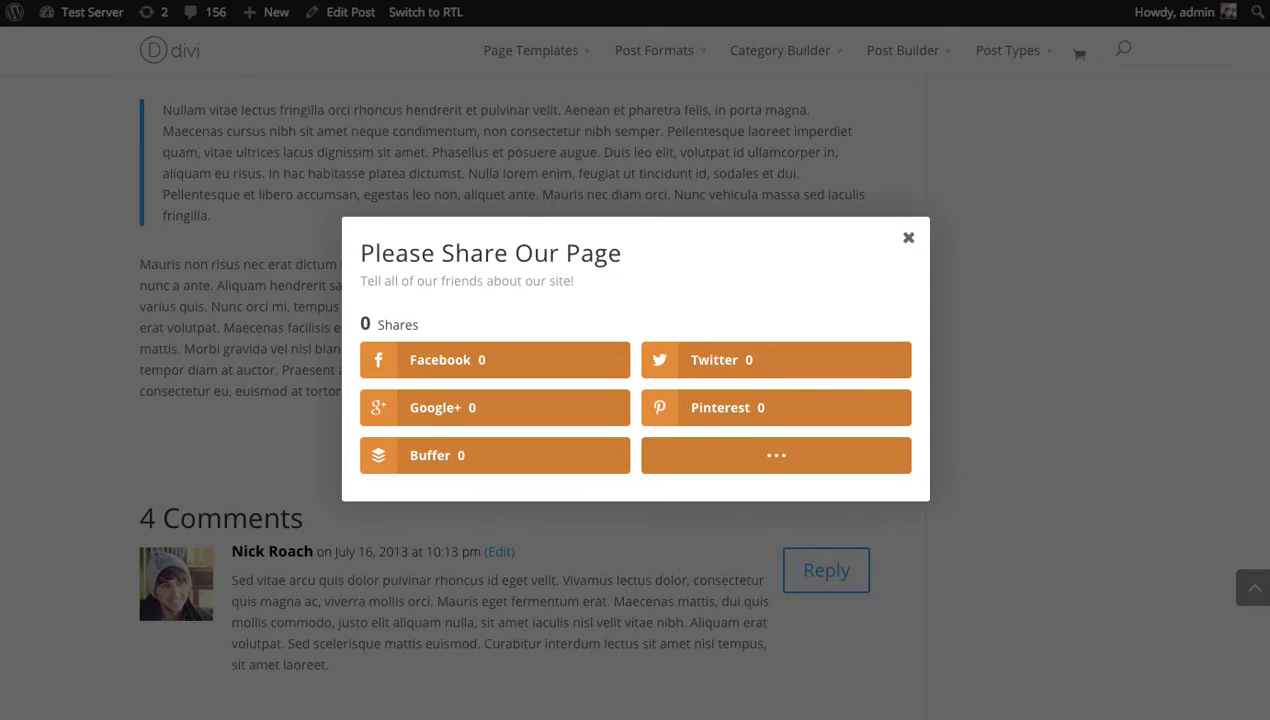
click(320, 281)
scroll(323, 281, down, 2)
scroll(323, 281, down, 5)
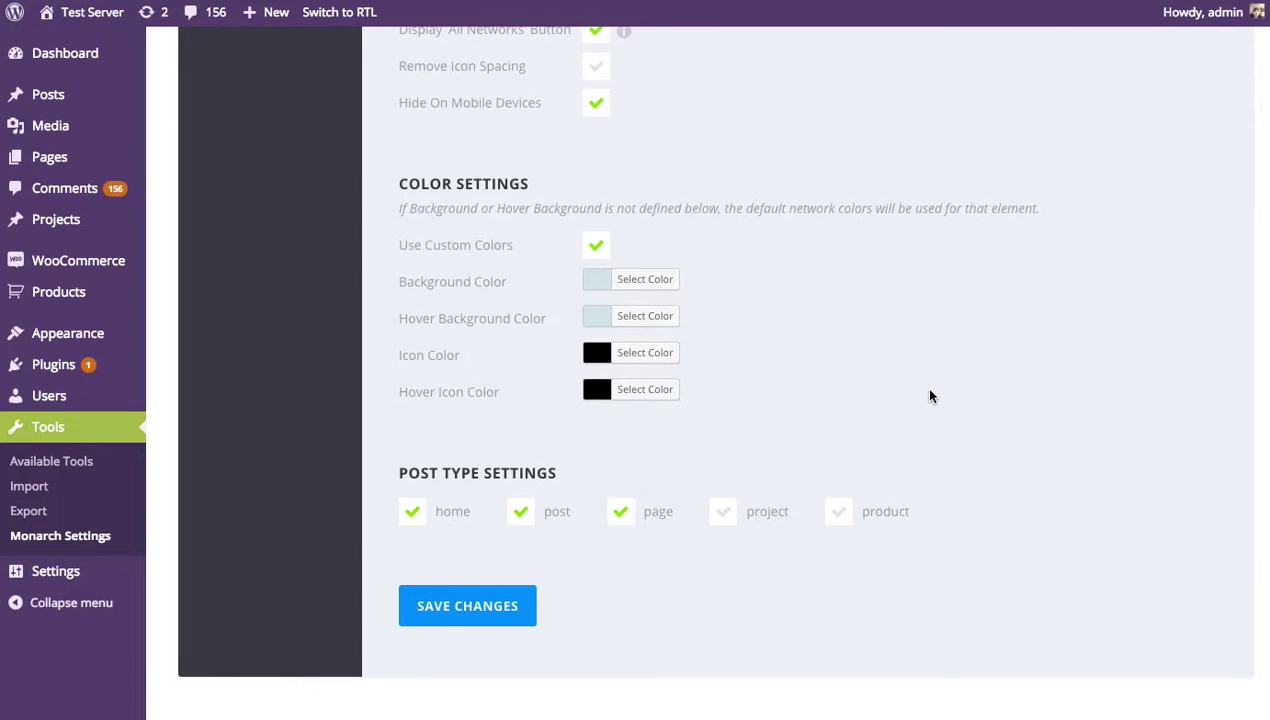
Toggle the home, page, product and project options in the pop-up's Post Type Settings.
scroll(930, 394, down, 2)
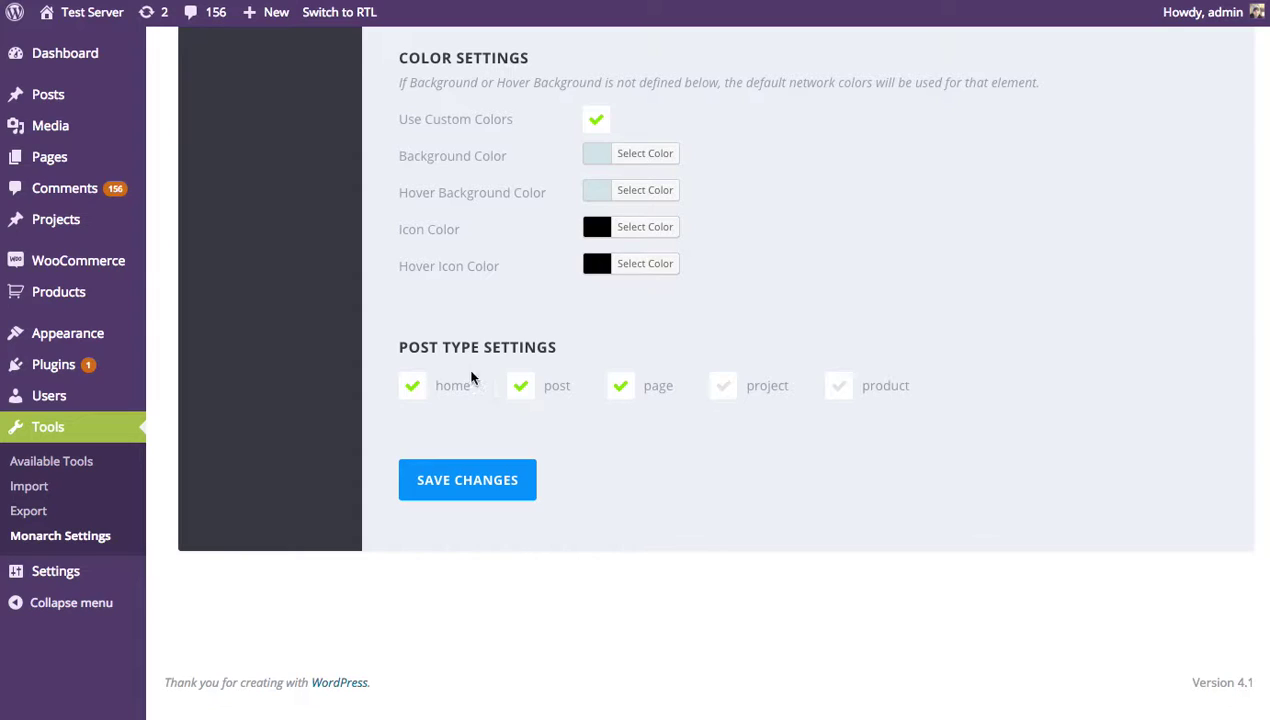
click(418, 391)
click(619, 392)
click(415, 393)
click(418, 397)
click(411, 392)
click(839, 387)
click(724, 392)
click(727, 391)
scroll(1025, 440, up, 15)
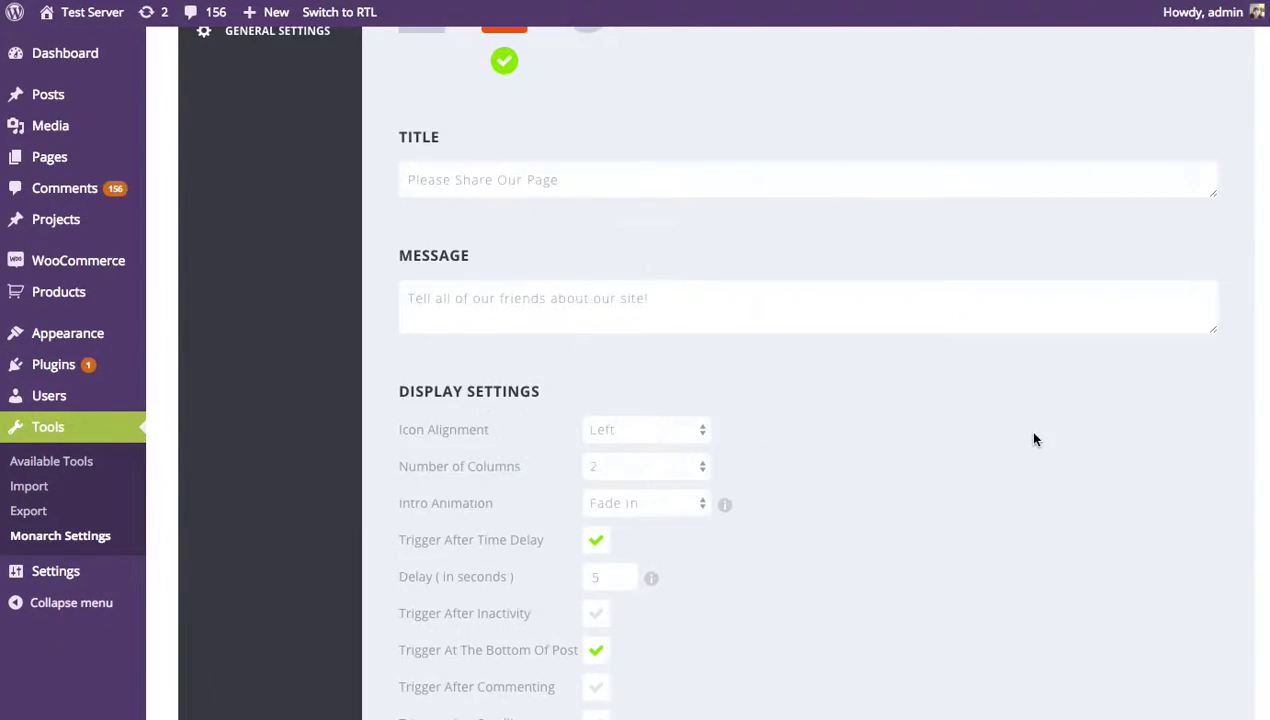